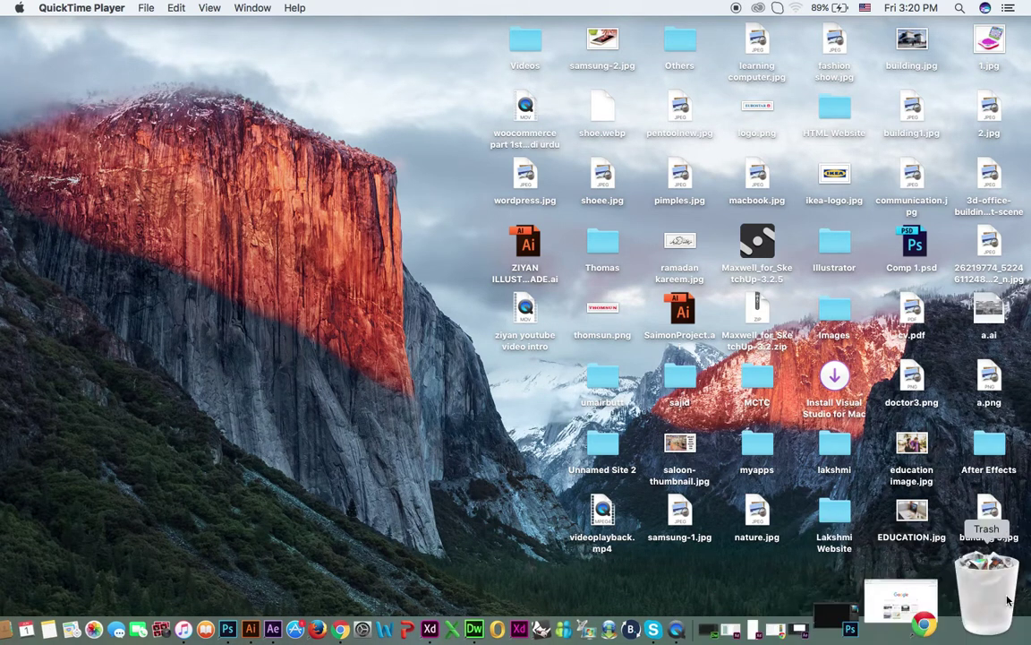
Step: Load stocksnap.io in Chrome and focus its free photo search
left_click(1001, 595)
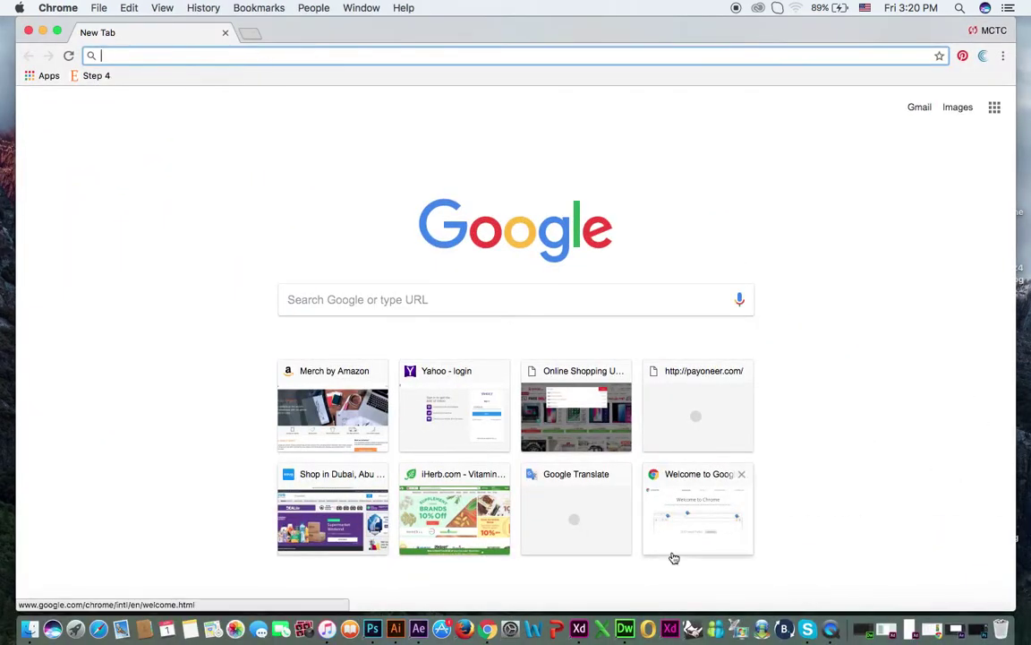
type("stocksnap.io")
key("Return")
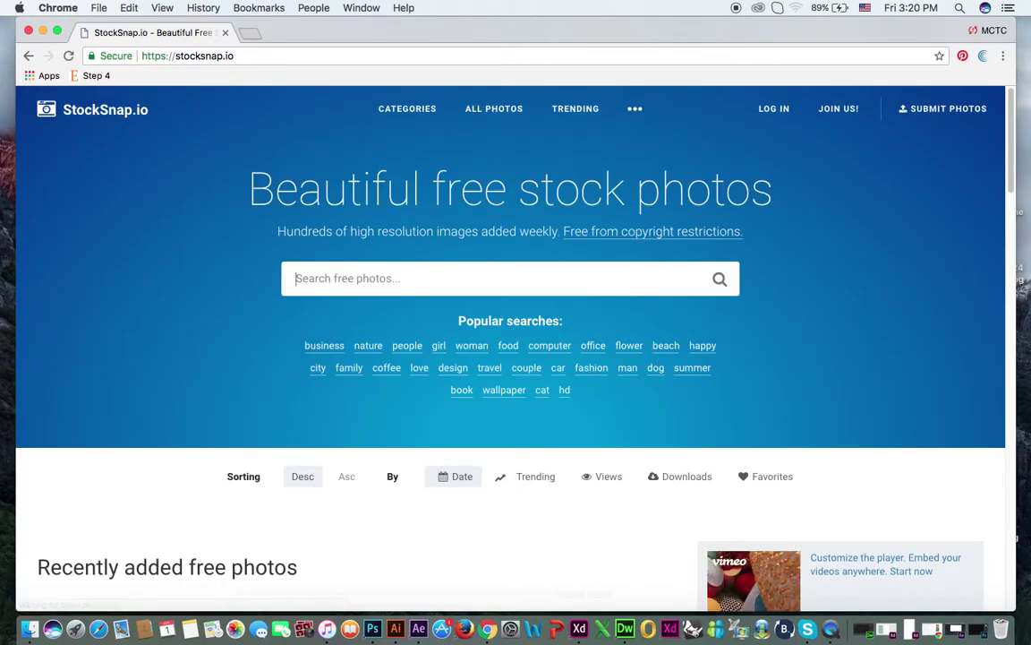
left_click(366, 275)
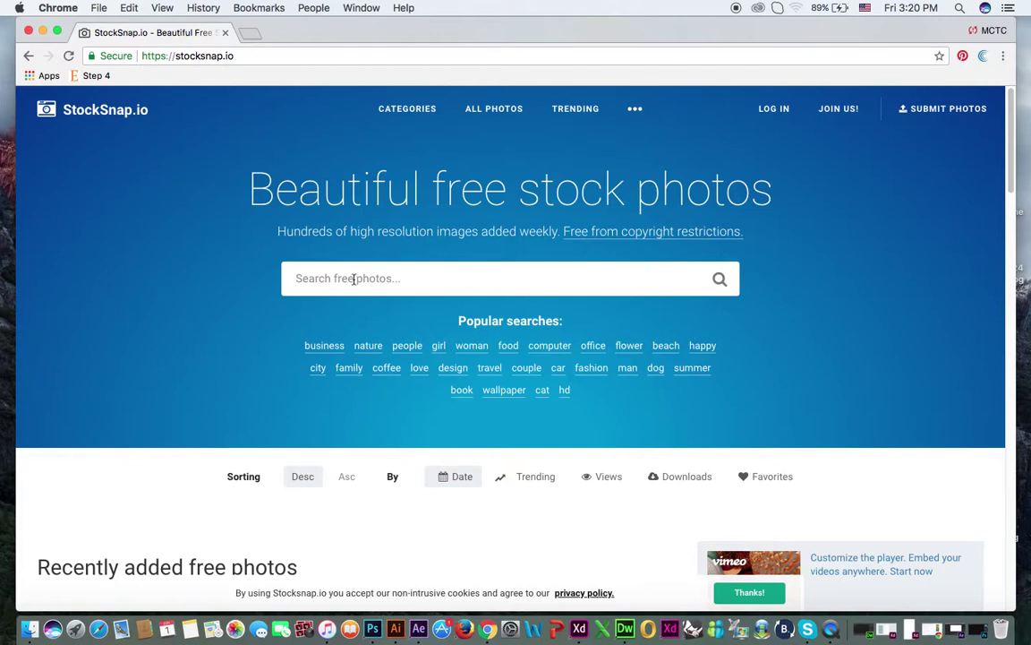
Step: Search StockSnap for 'nature' and open the lake and sunset sea photos in new tabs
type("nature")
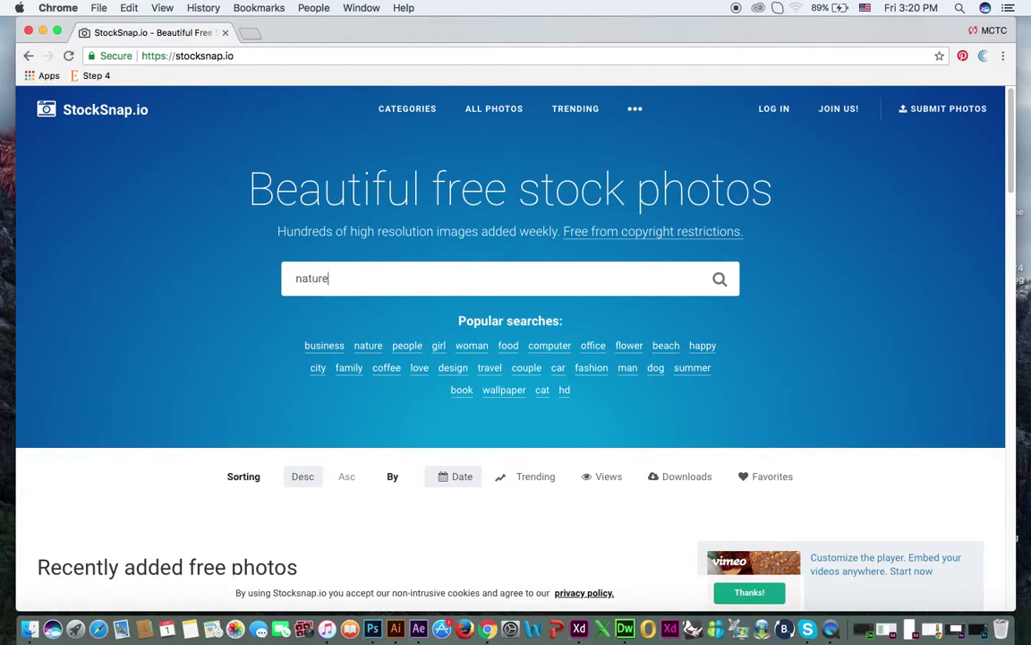
key("Return")
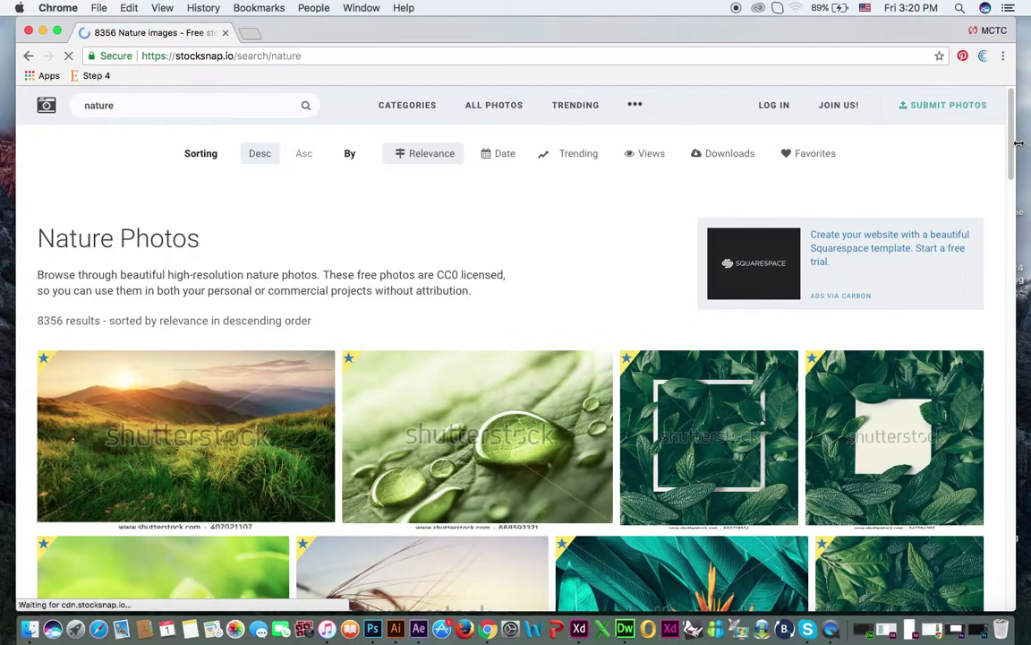
scroll(1013, 179, "down", 3)
left_click_drag(1012, 179, 1016, 260)
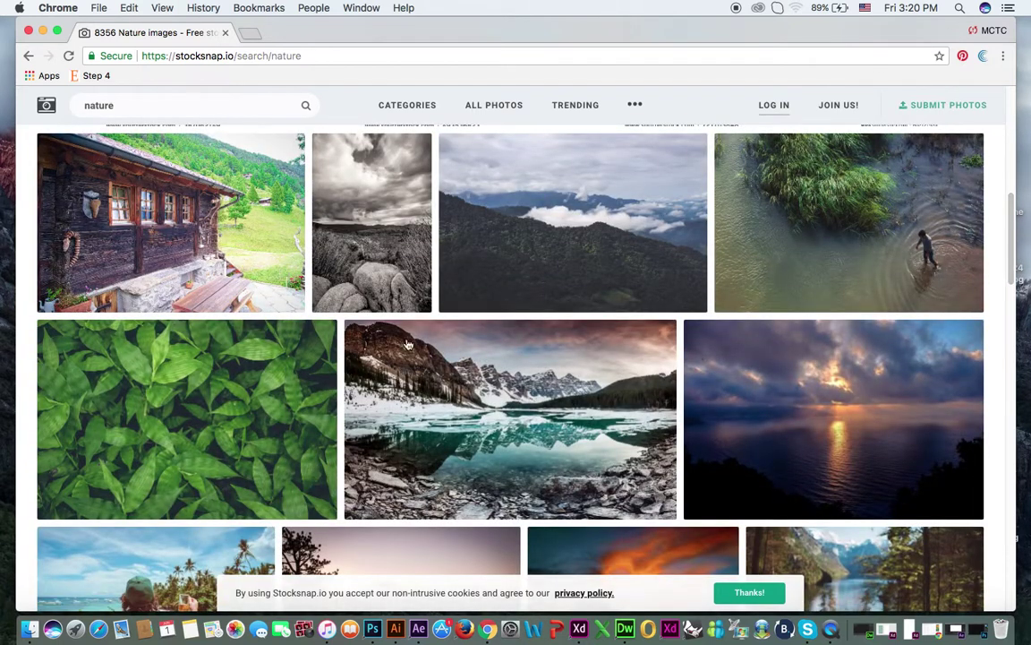
right_click(480, 381)
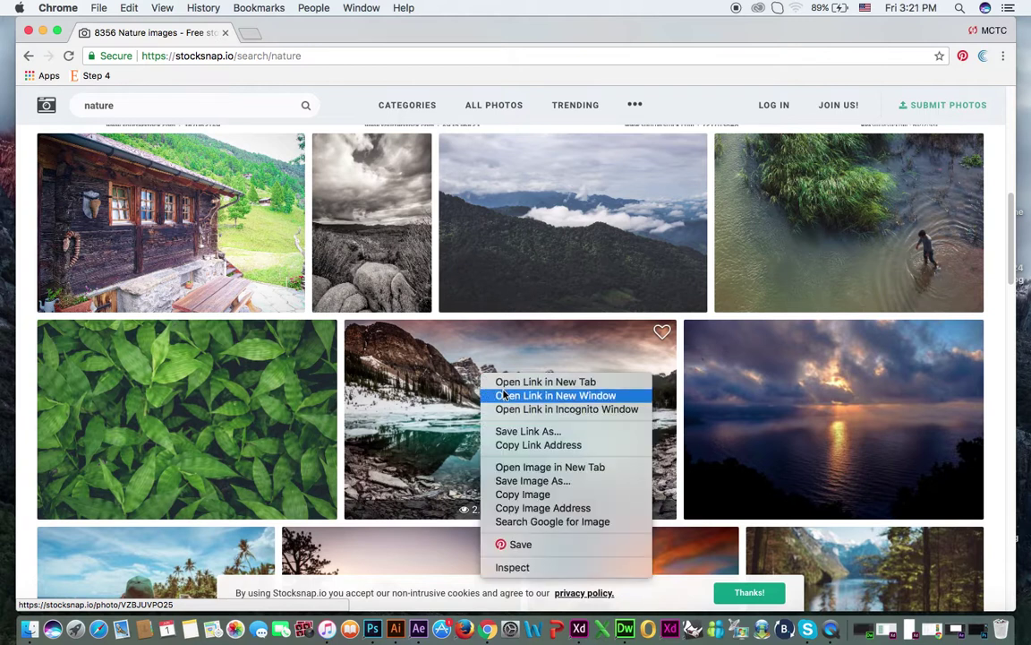
left_click(507, 387)
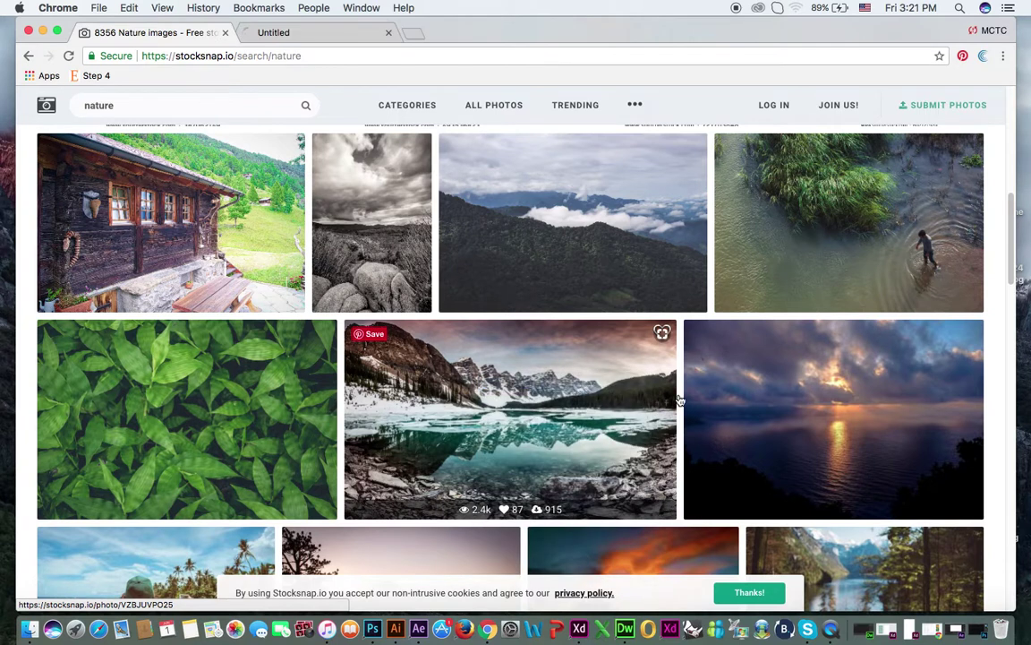
right_click(797, 379)
left_click(862, 380)
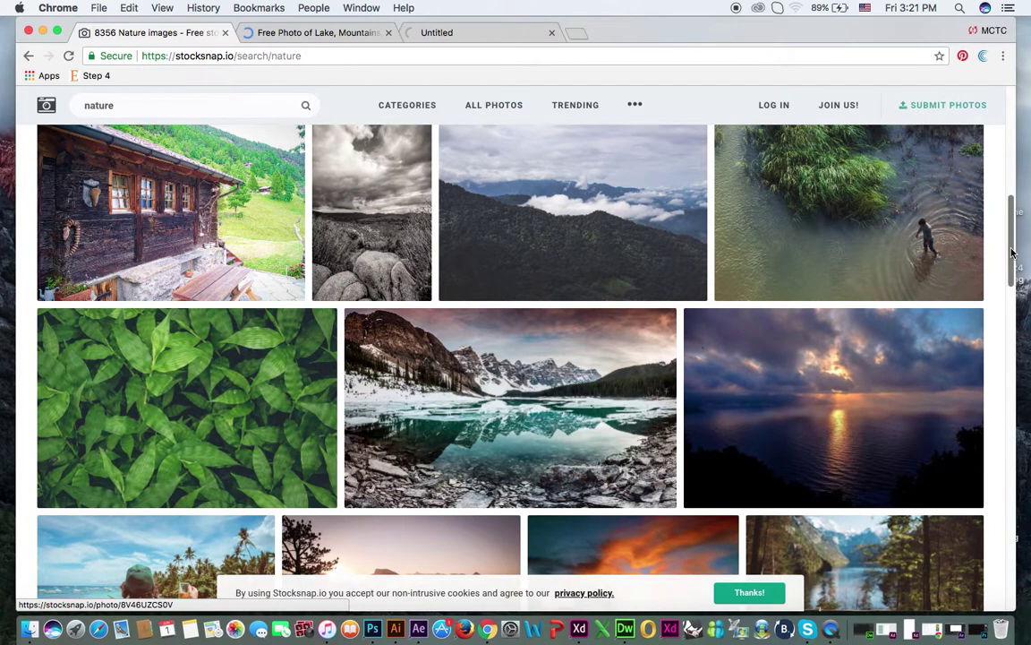
Step: Open the tropical beach, mountain silhouette and coastal beach photos in new tabs, then minimize Chrome
scroll(1014, 285, "down", 5)
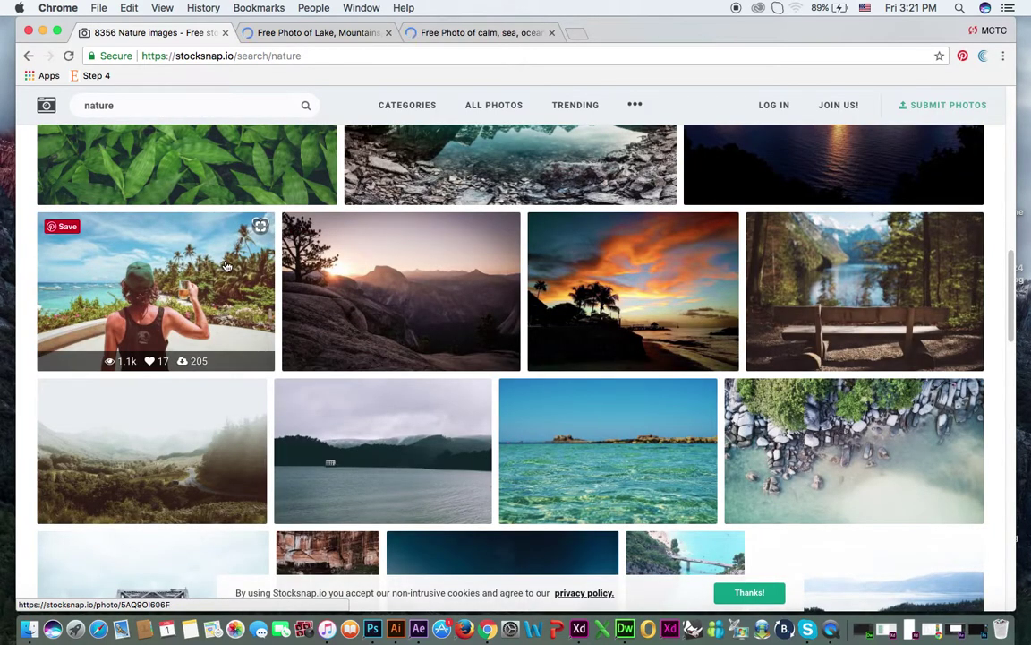
right_click(208, 226)
left_click(222, 233)
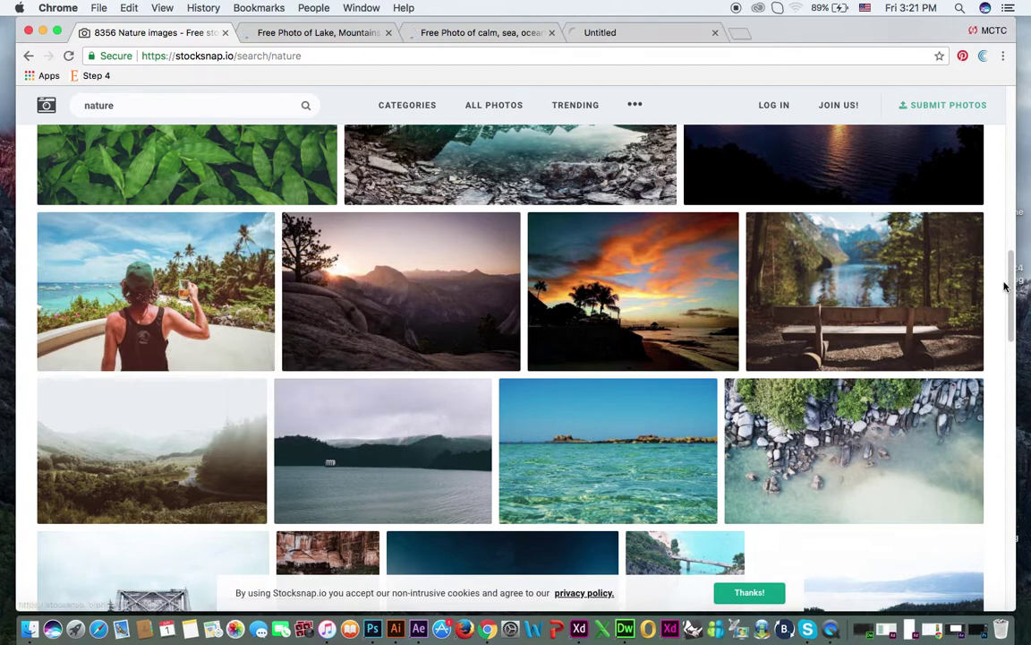
left_click_drag(1005, 286, 1006, 419)
scroll(1006, 419, "down", 2)
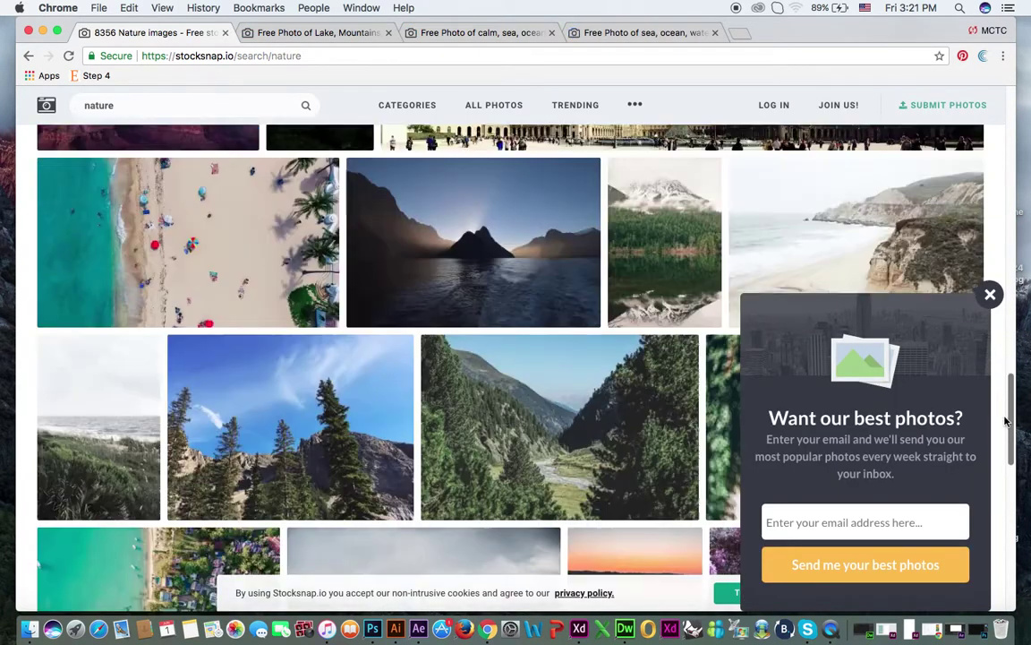
left_click(990, 294)
right_click(457, 195)
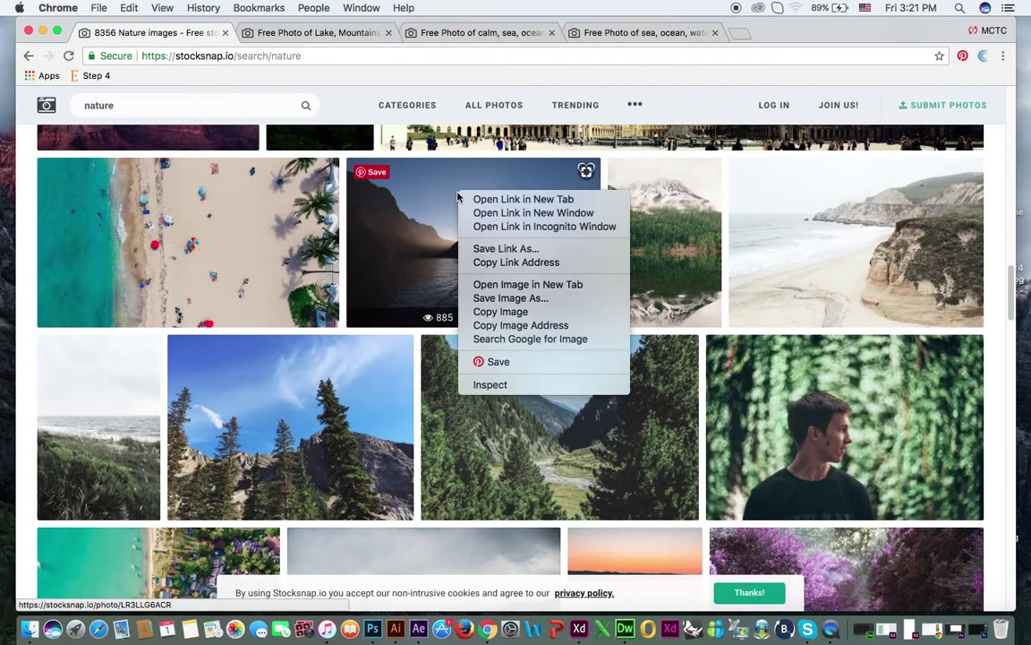
left_click(501, 199)
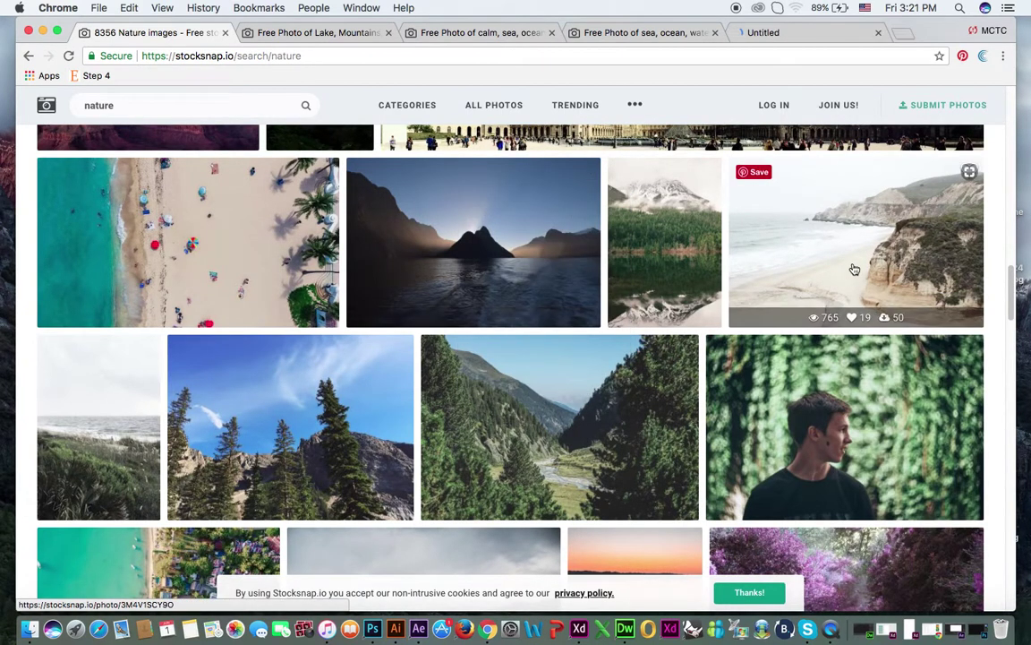
right_click(855, 235)
left_click(873, 245)
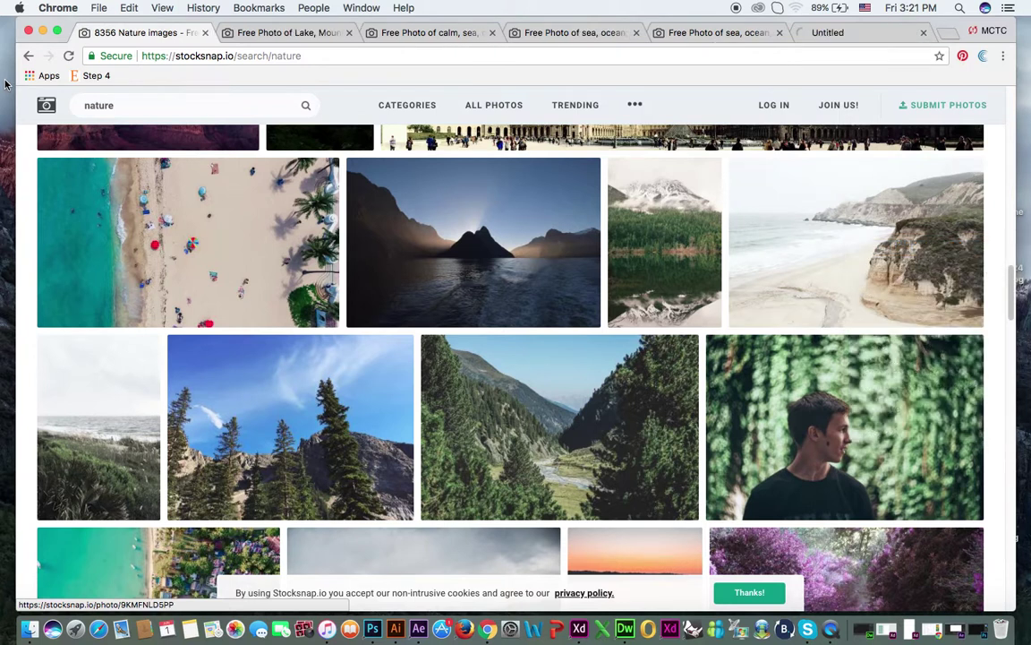
left_click(42, 32)
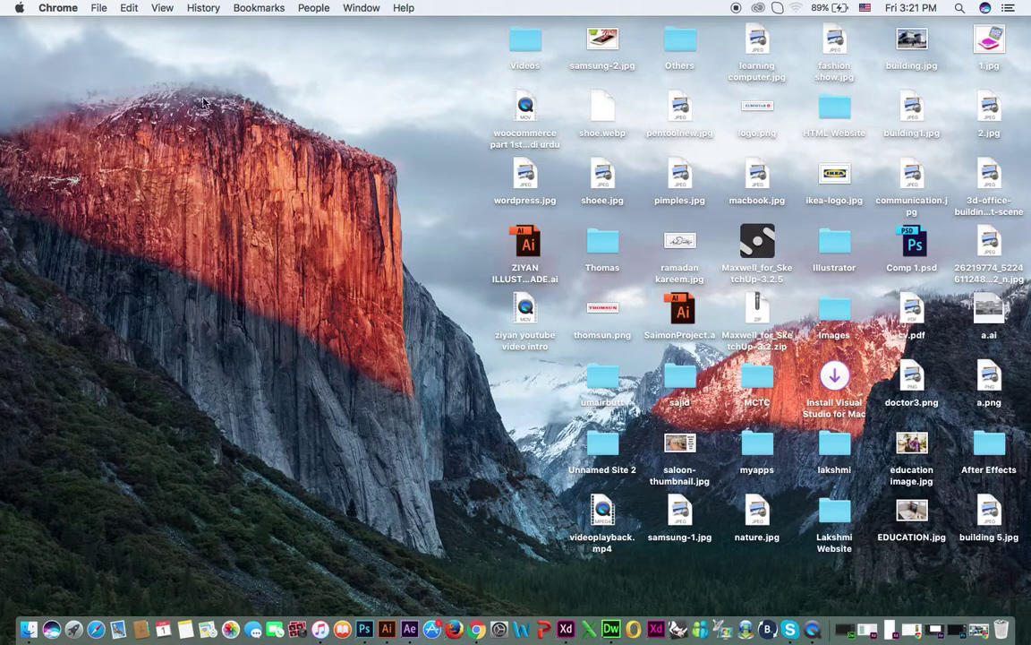
Step: Create a new desktop folder named with the user's name, then restore Chrome
left_click(122, 123)
right_click(110, 104)
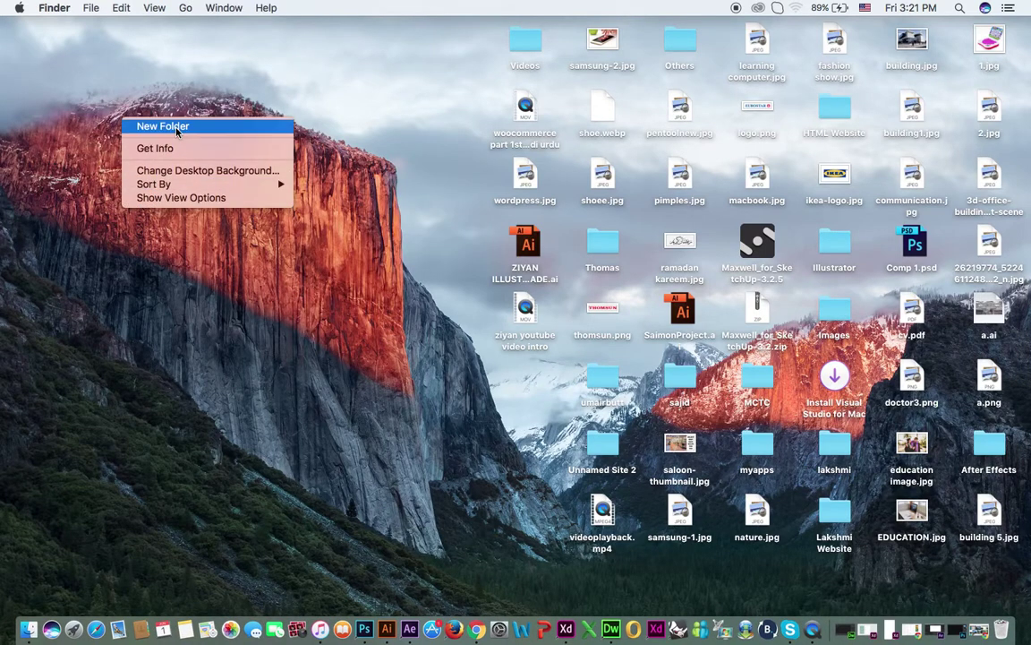
left_click(157, 114)
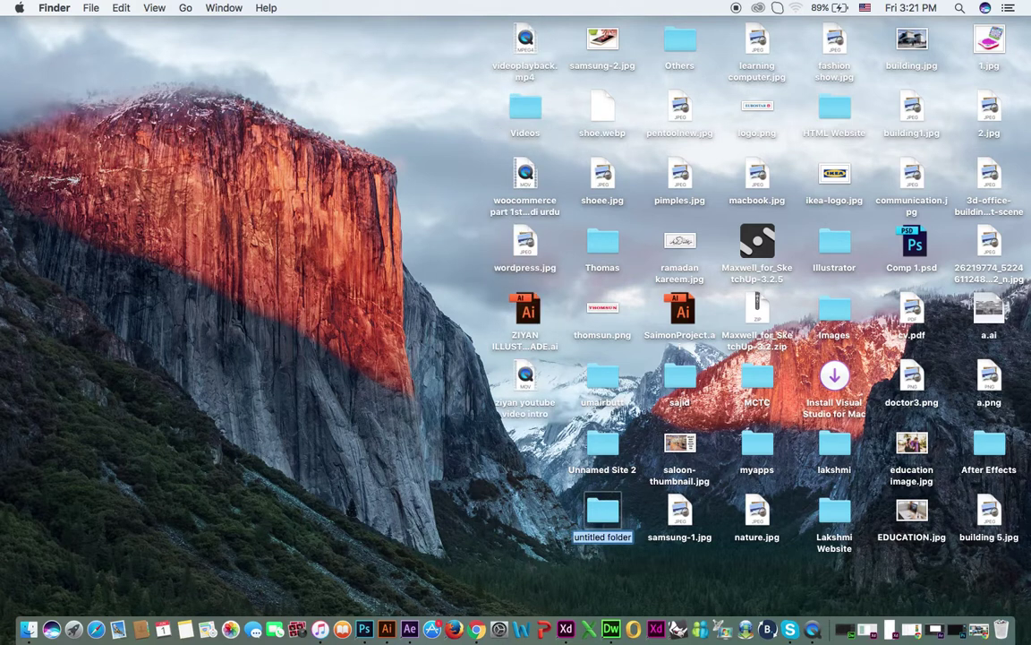
type("Sajid Mahmood Sb")
key("Return")
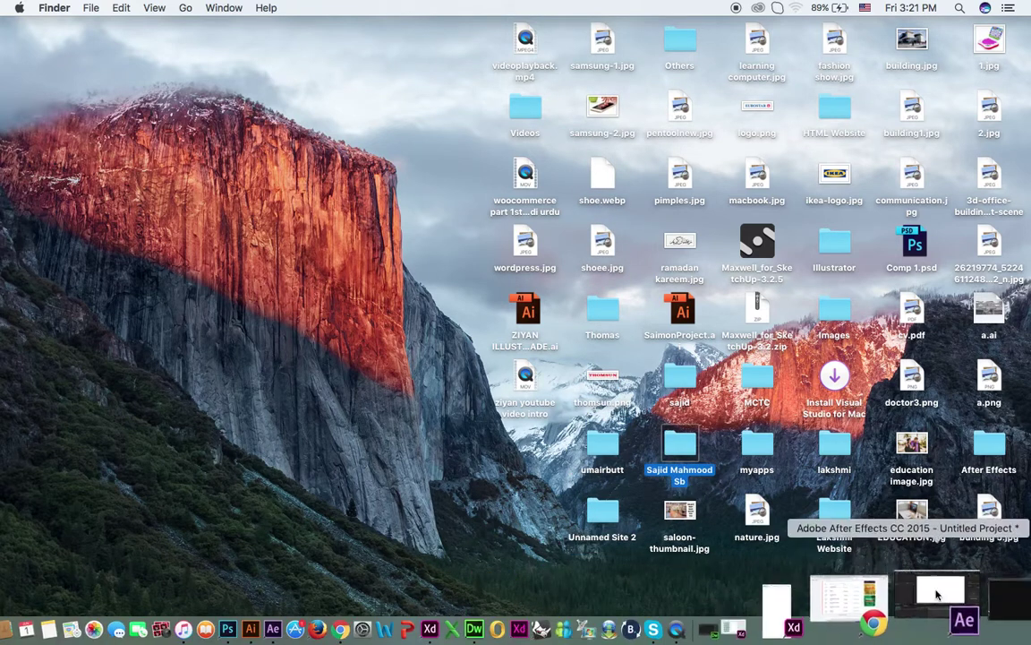
left_click(1009, 598)
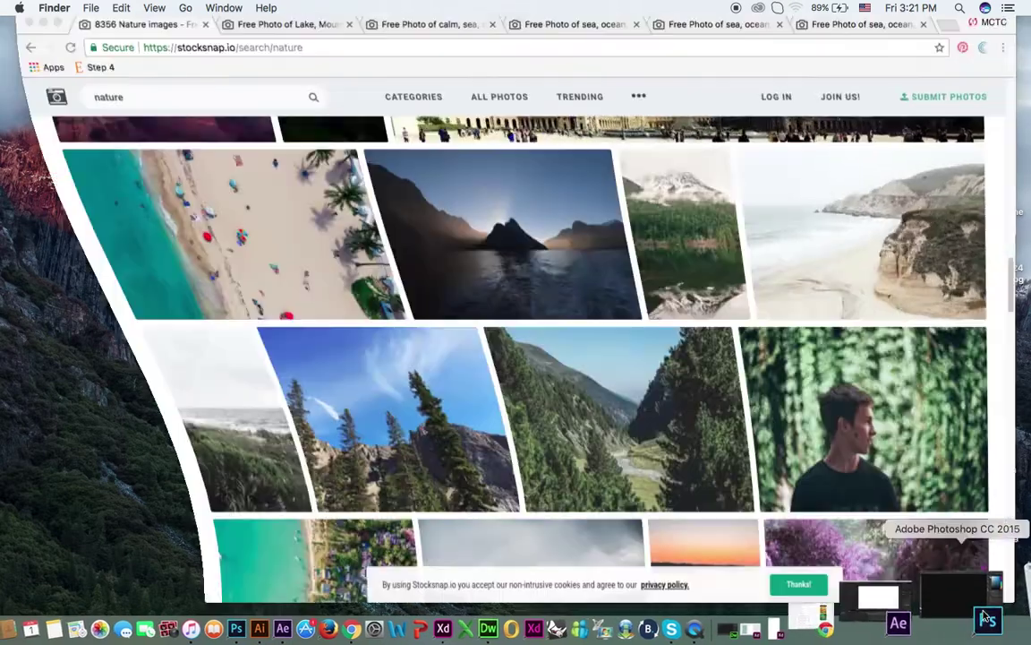
Step: Save the lake photo as 1.jpg into the new desktop folder
left_click(282, 32)
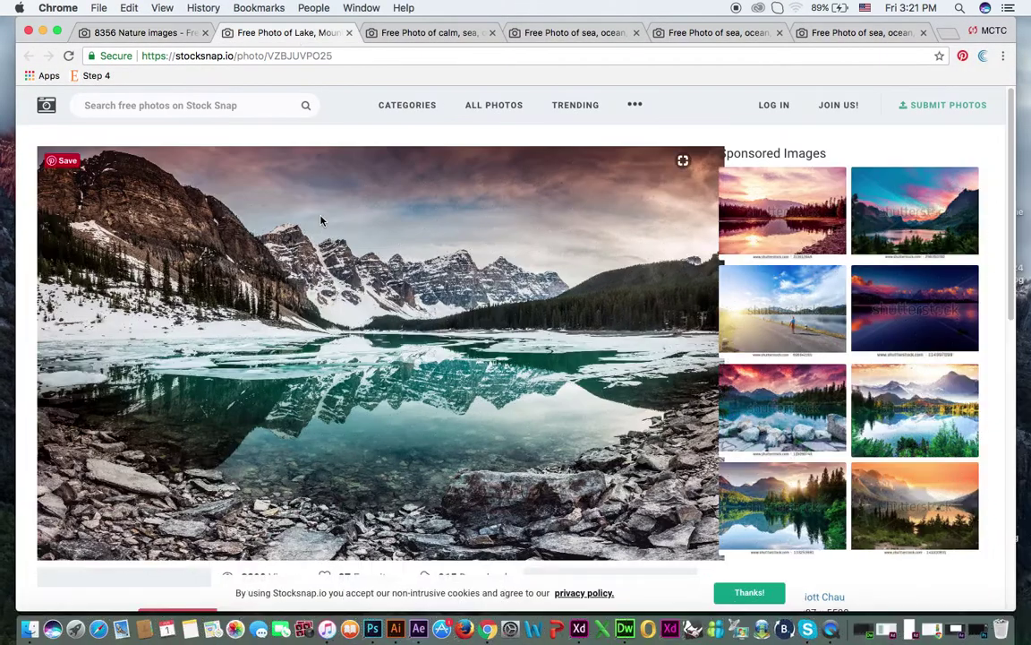
right_click(321, 220)
left_click(341, 237)
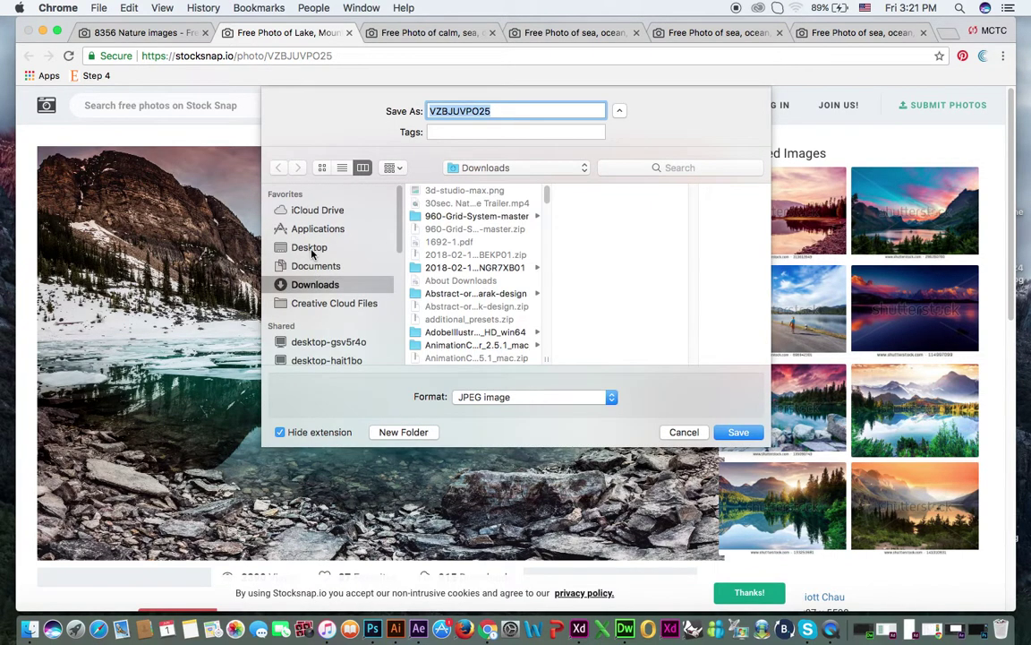
left_click(311, 250)
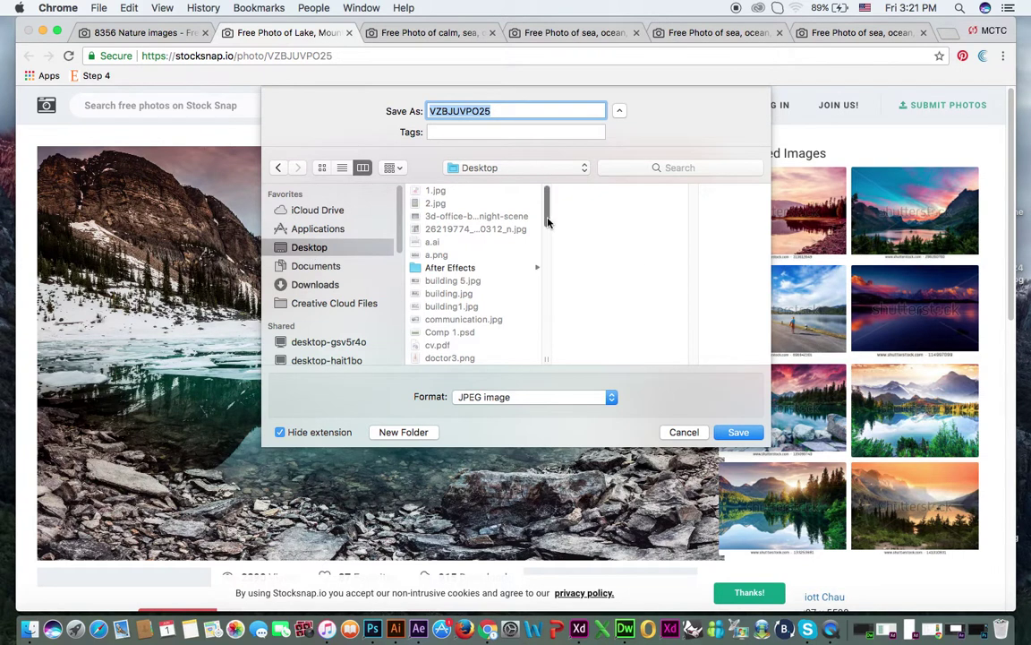
left_click_drag(548, 222, 532, 315)
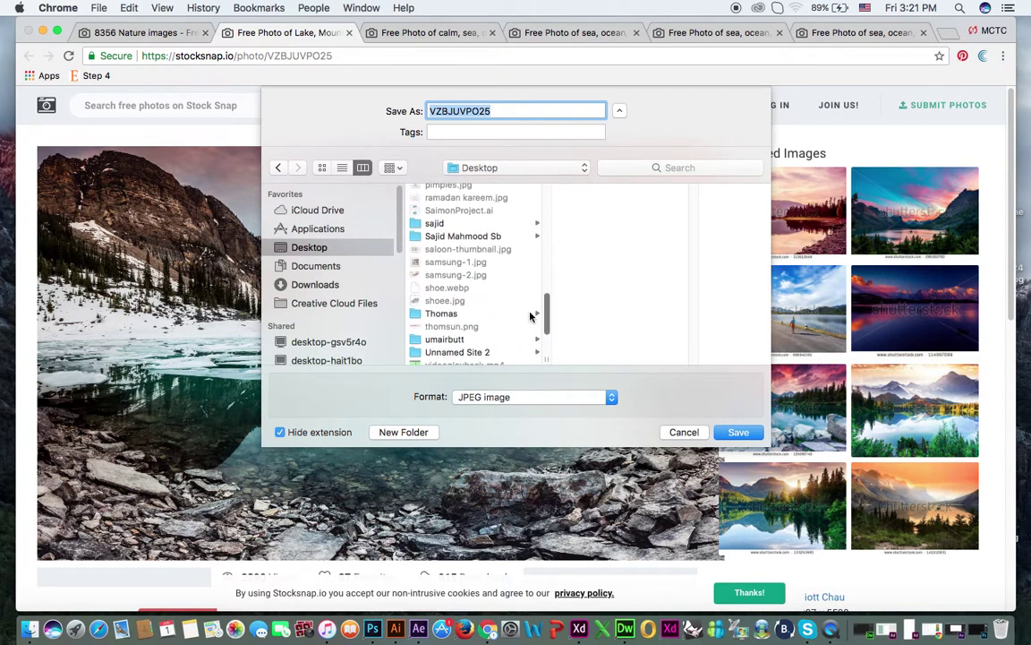
left_click(497, 235)
left_click(484, 110)
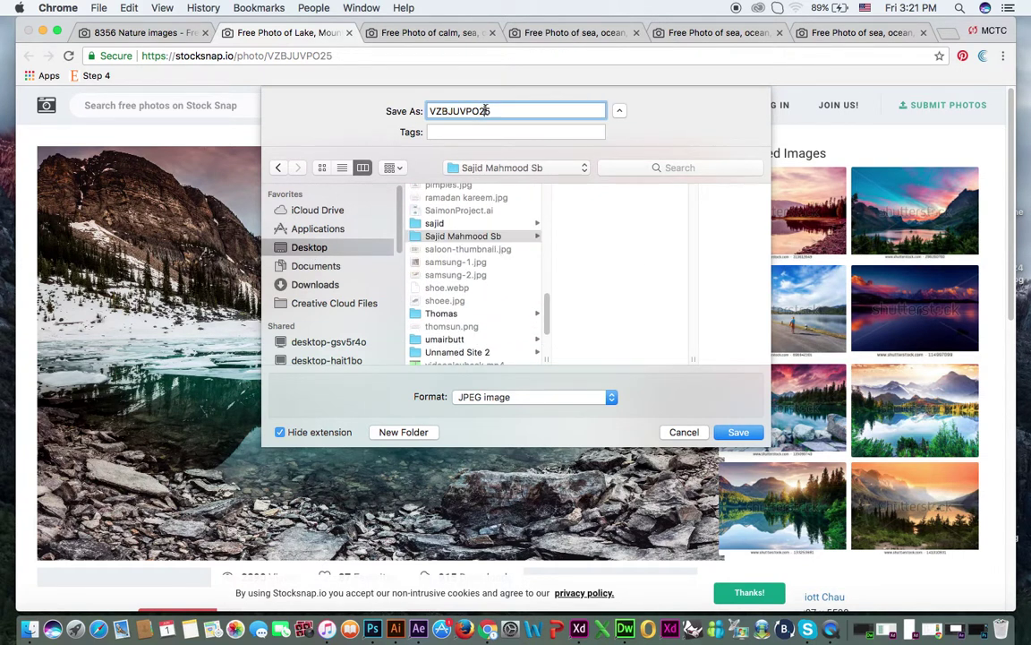
double_click(486, 109)
type("1")
left_click(744, 434)
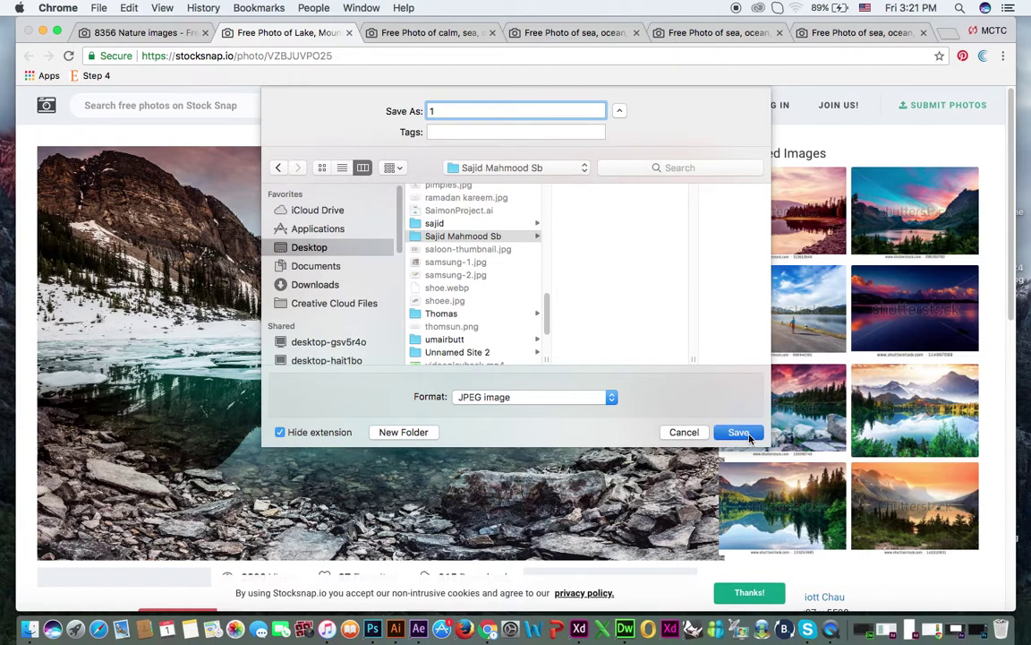
Step: Save the sunset sea photo as 2.jpg and the tropical beach photo as 3.jpg
left_click(428, 33)
right_click(394, 202)
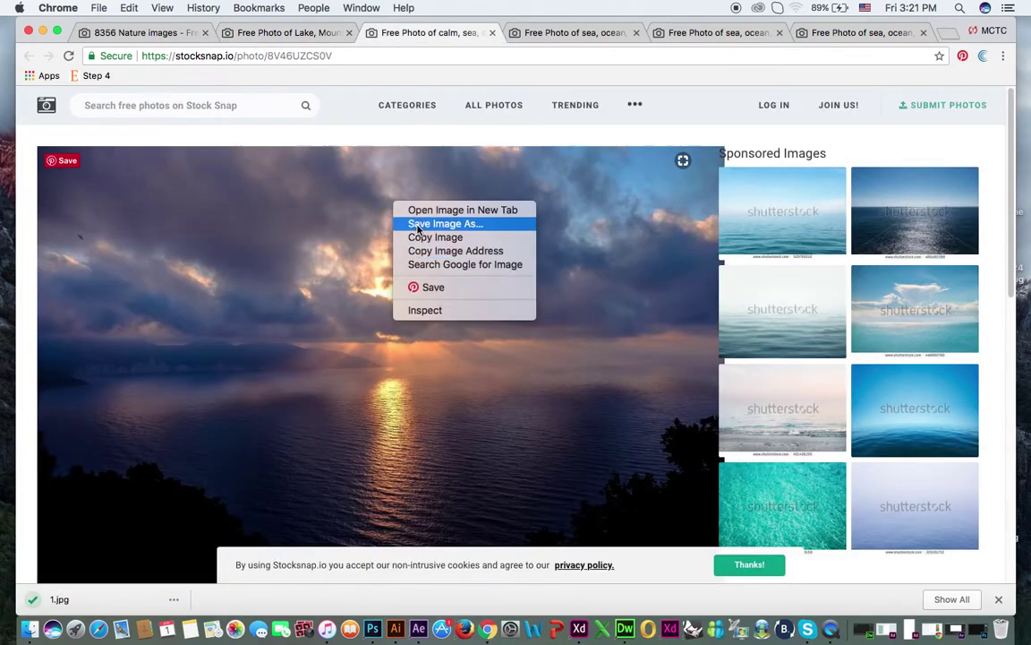
left_click(417, 226)
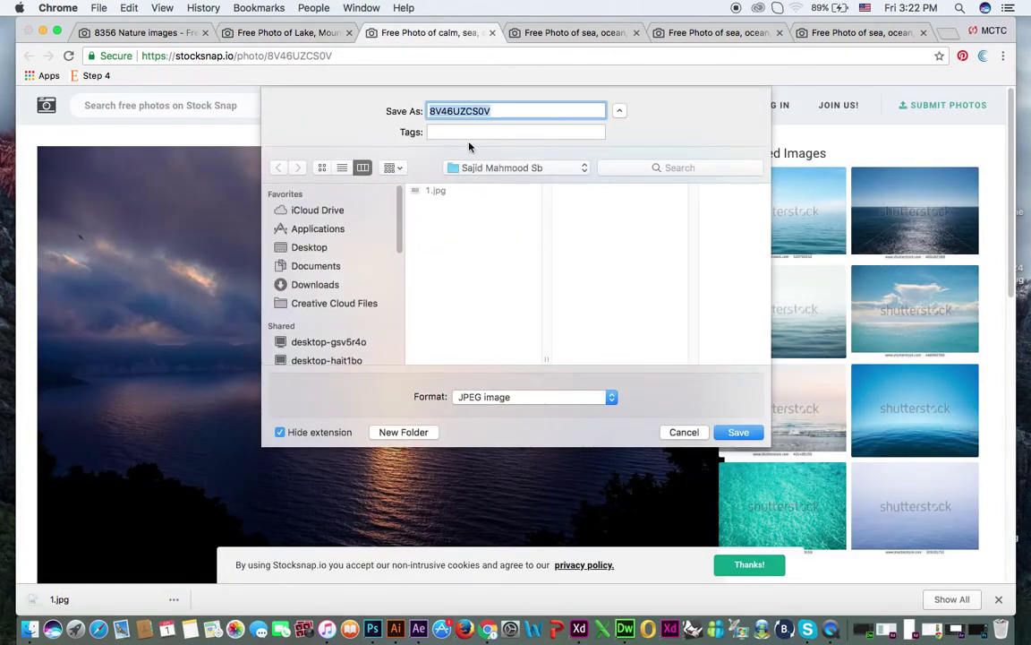
type("2")
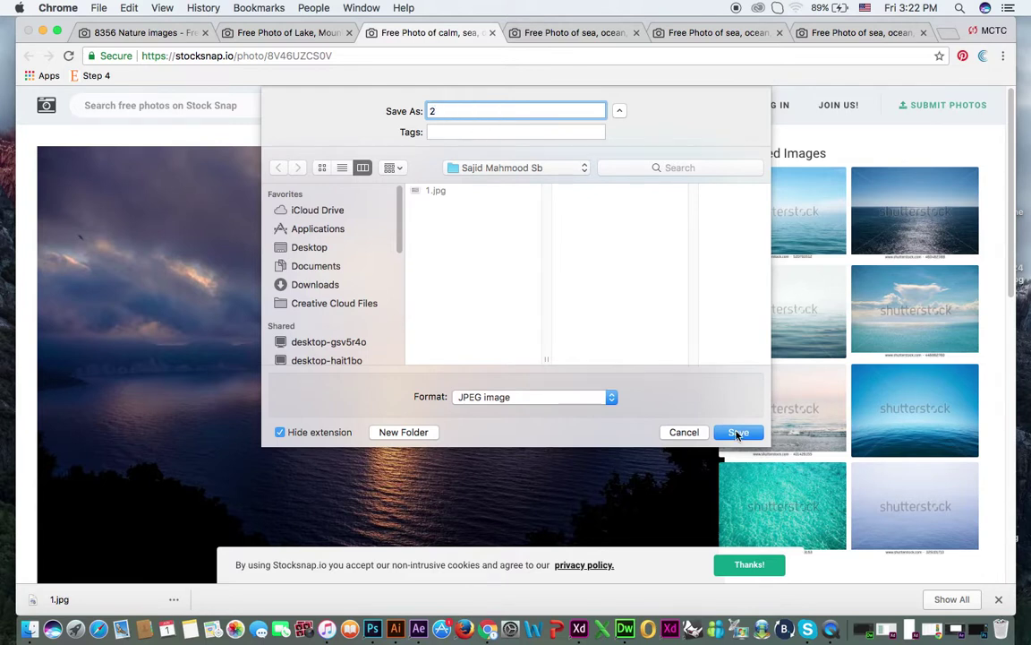
left_click(739, 433)
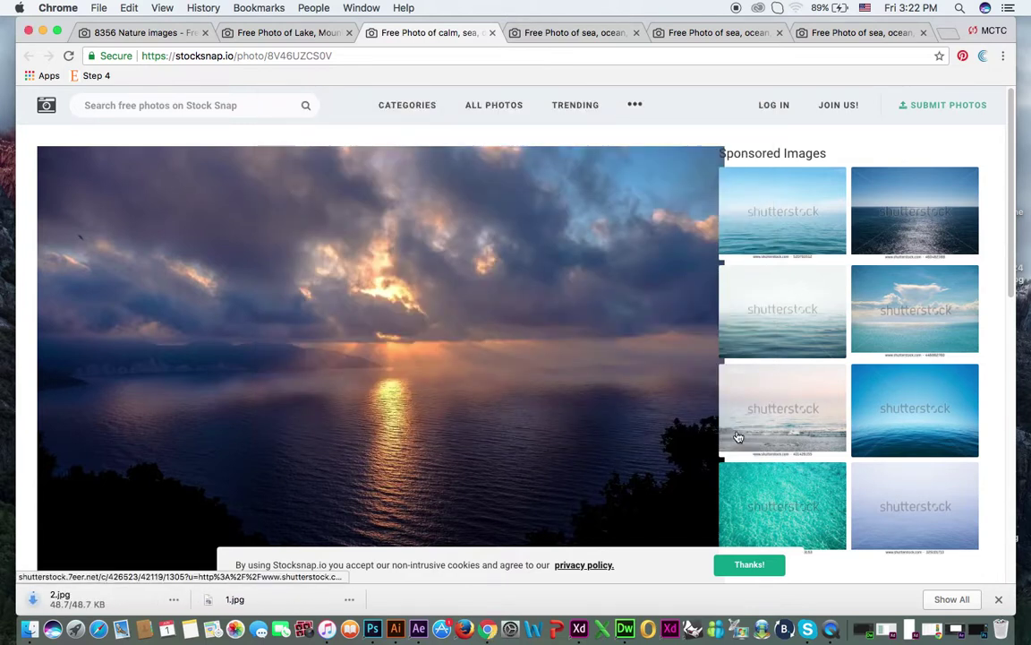
left_click(579, 38)
right_click(319, 231)
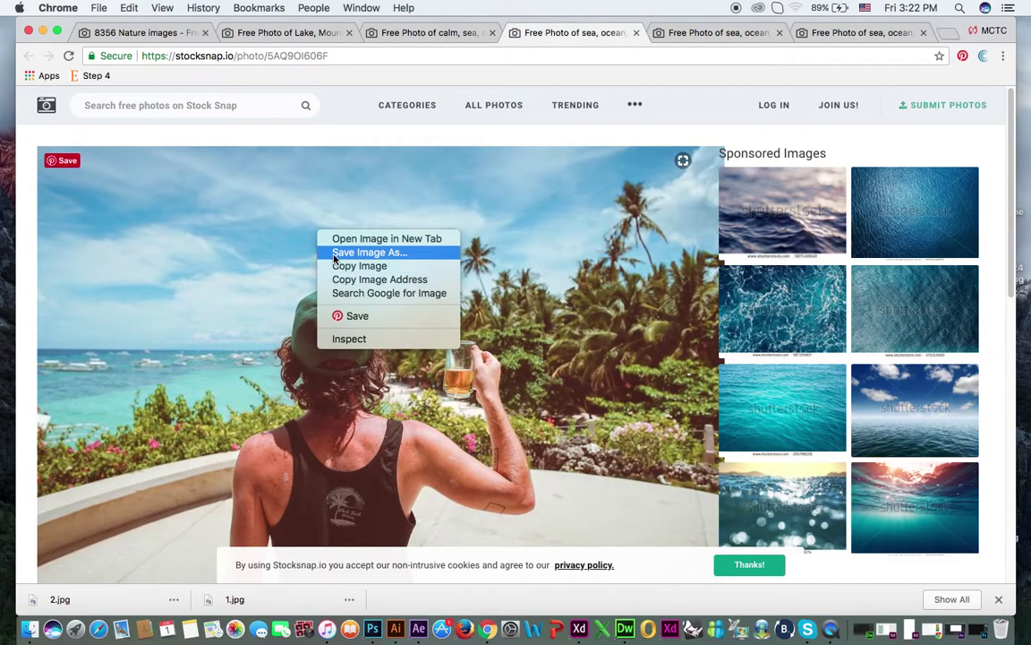
left_click(334, 258)
type("3")
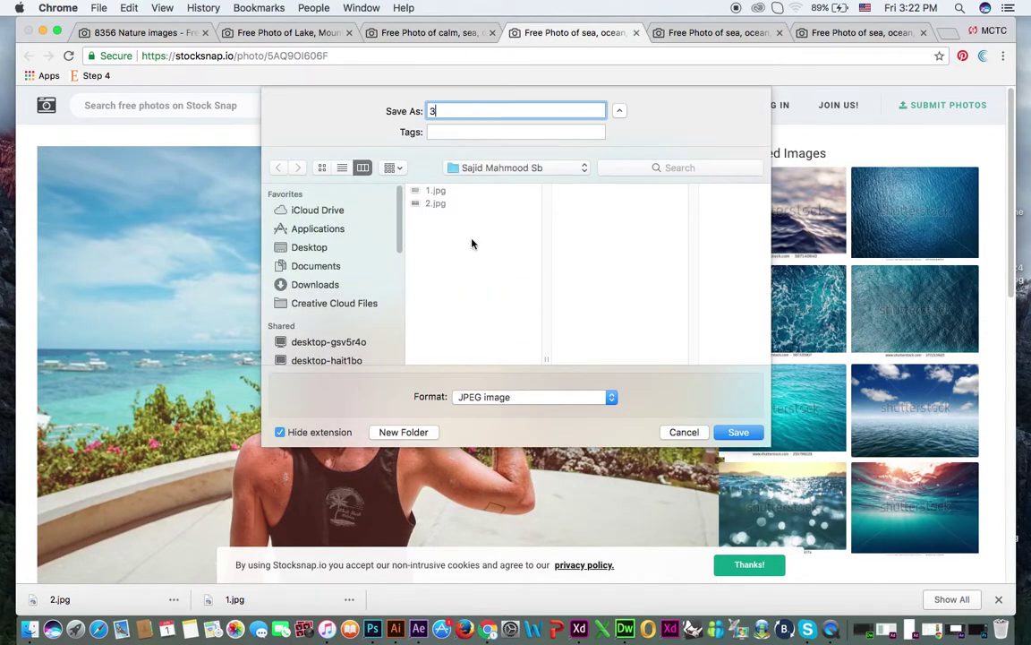
left_click(736, 432)
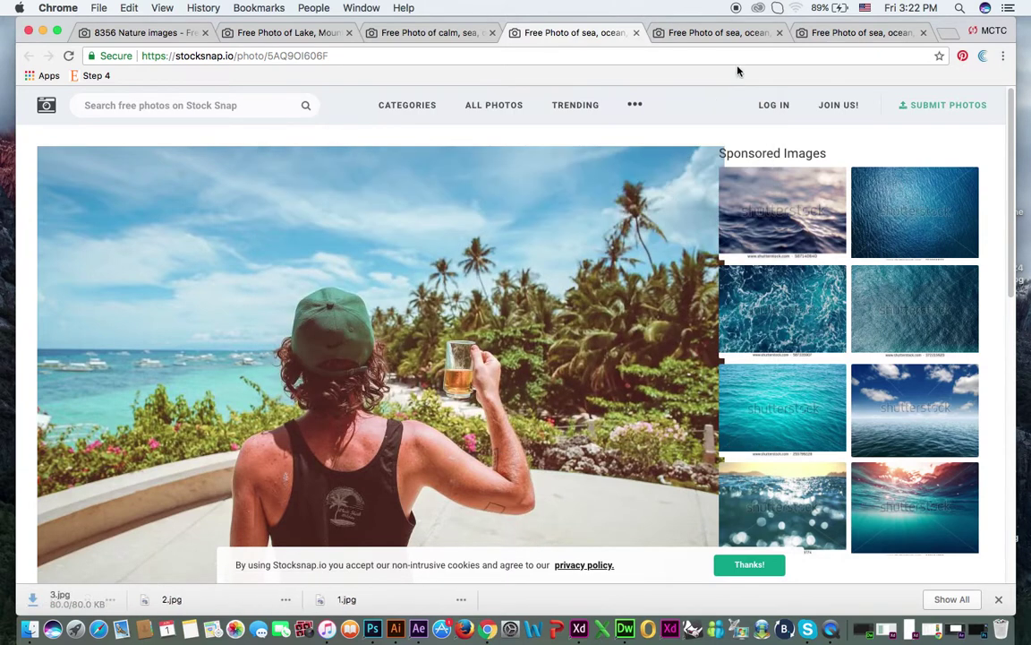
Step: Save the fjord photo as 4.jpg and the coastal cliff photo as 5.jpg, then minimize Chrome
left_click(722, 33)
right_click(438, 209)
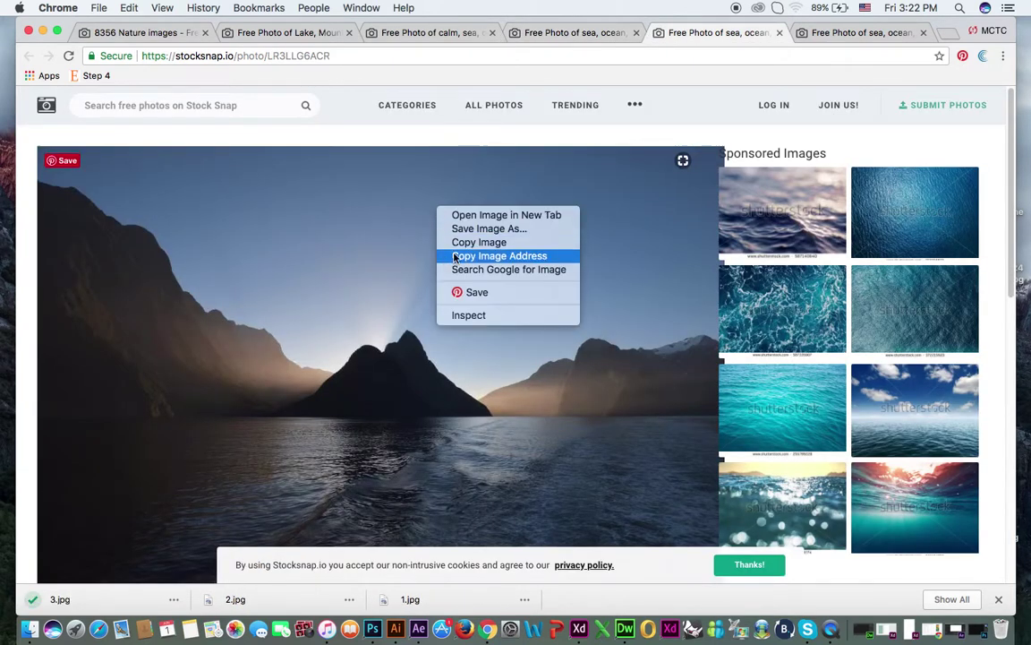
left_click(459, 229)
type("4")
left_click(730, 431)
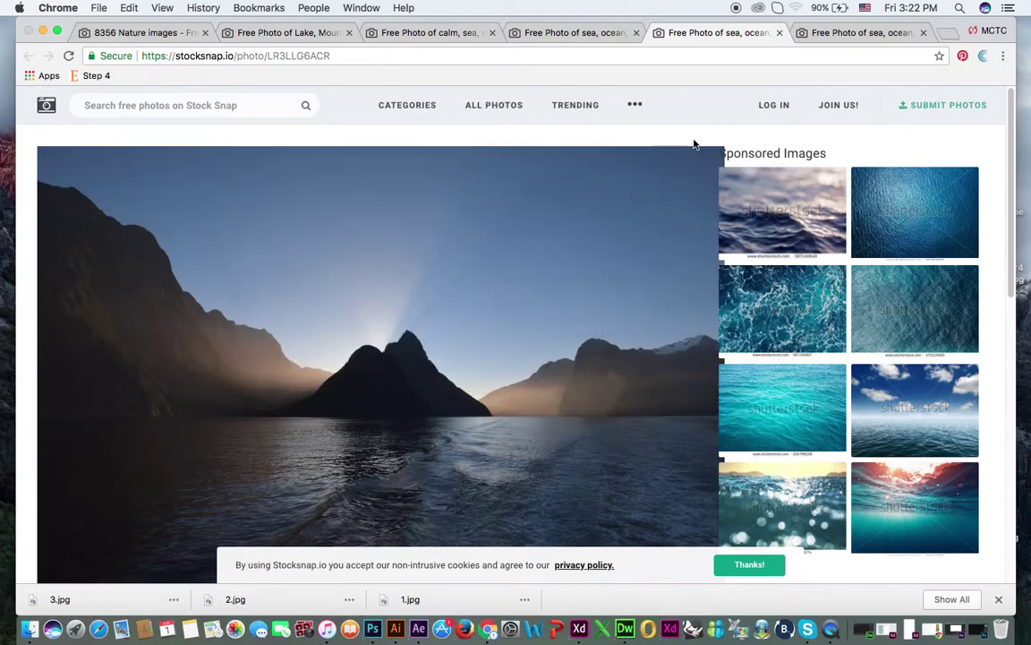
left_click(841, 33)
right_click(454, 192)
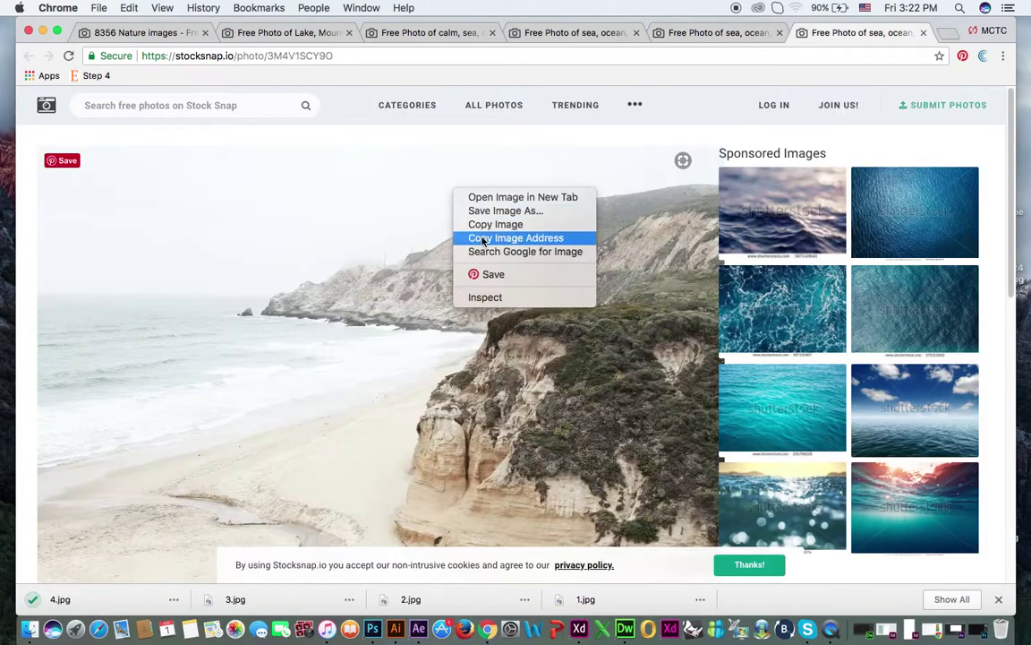
left_click(483, 215)
type("5")
left_click(732, 432)
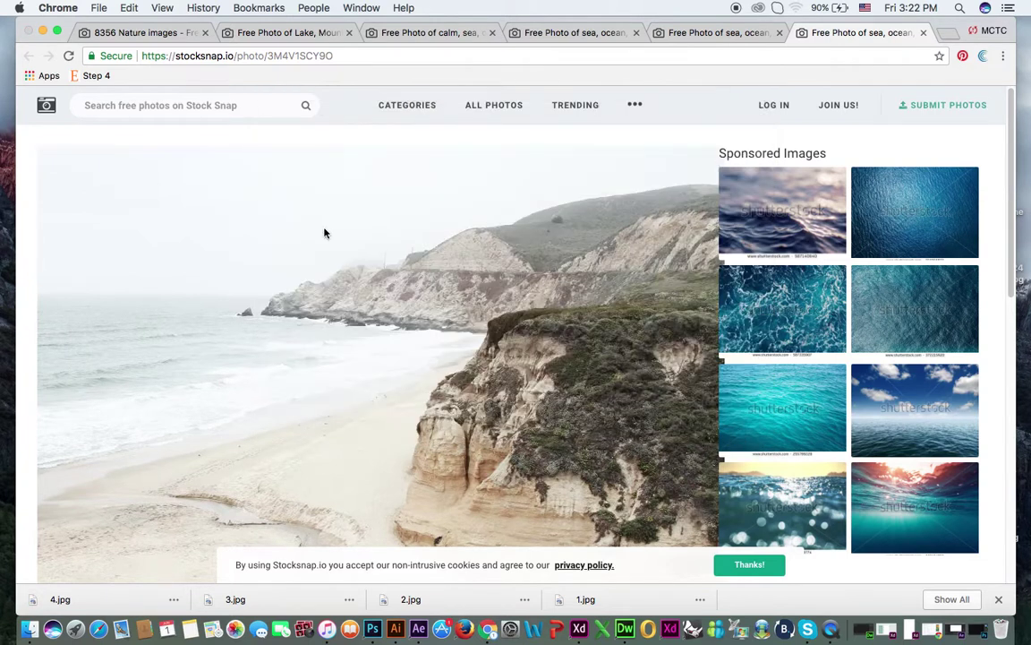
left_click(43, 32)
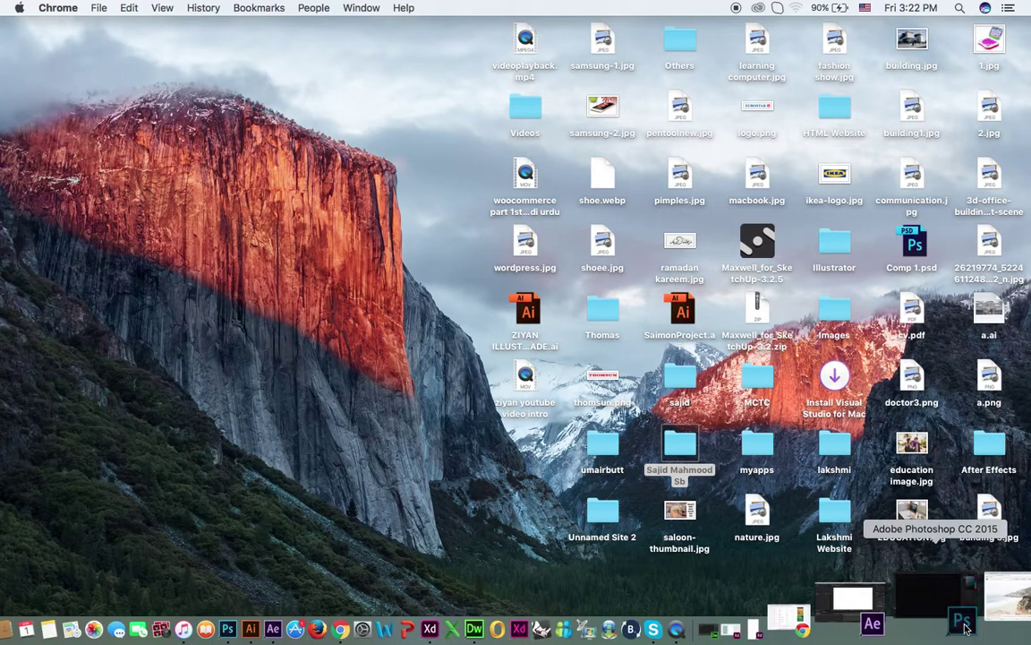
Step: Restore Photoshop and bring up the File > Open dialog on the Desktop
left_click(964, 625)
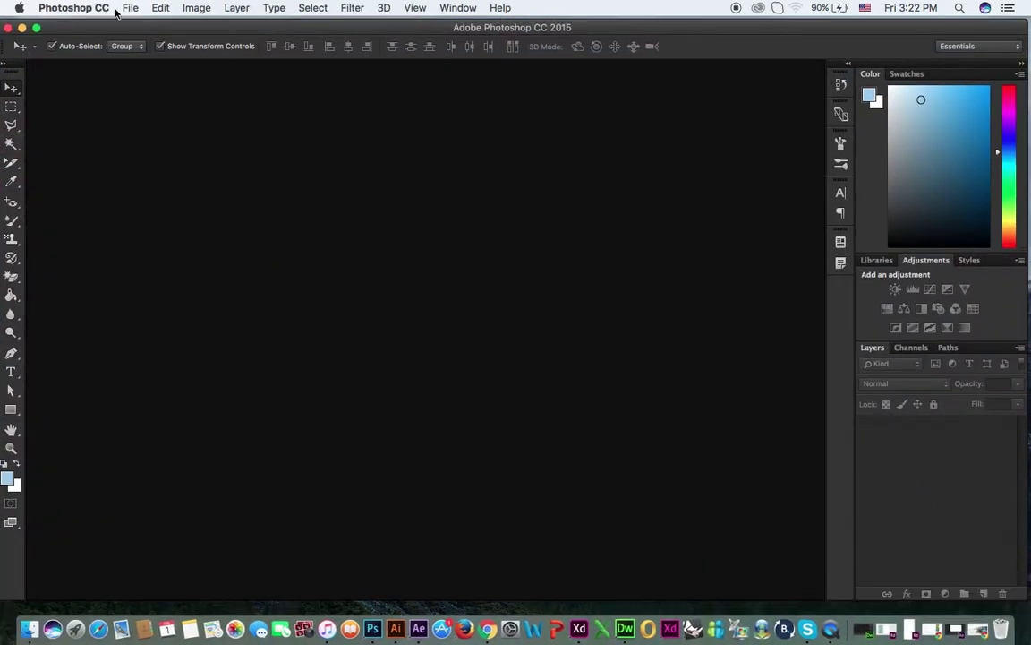
left_click(131, 8)
left_click(150, 39)
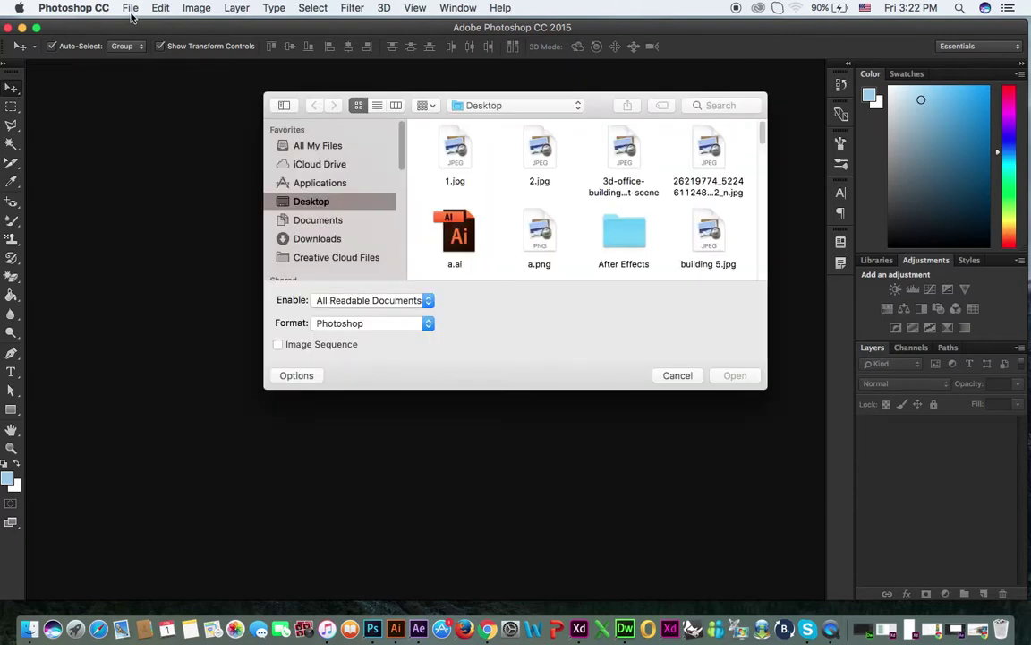
left_click_drag(762, 139, 770, 234)
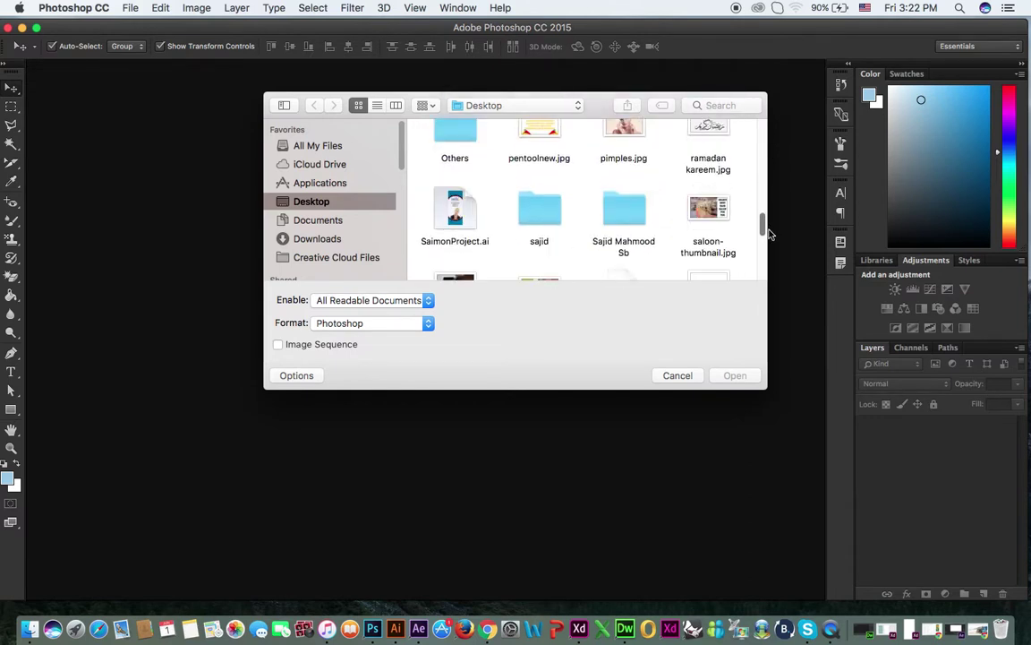
Step: Open 1.jpg through 5.jpg from the photos folder and view the 1.jpg document
left_click(611, 224)
double_click(611, 224)
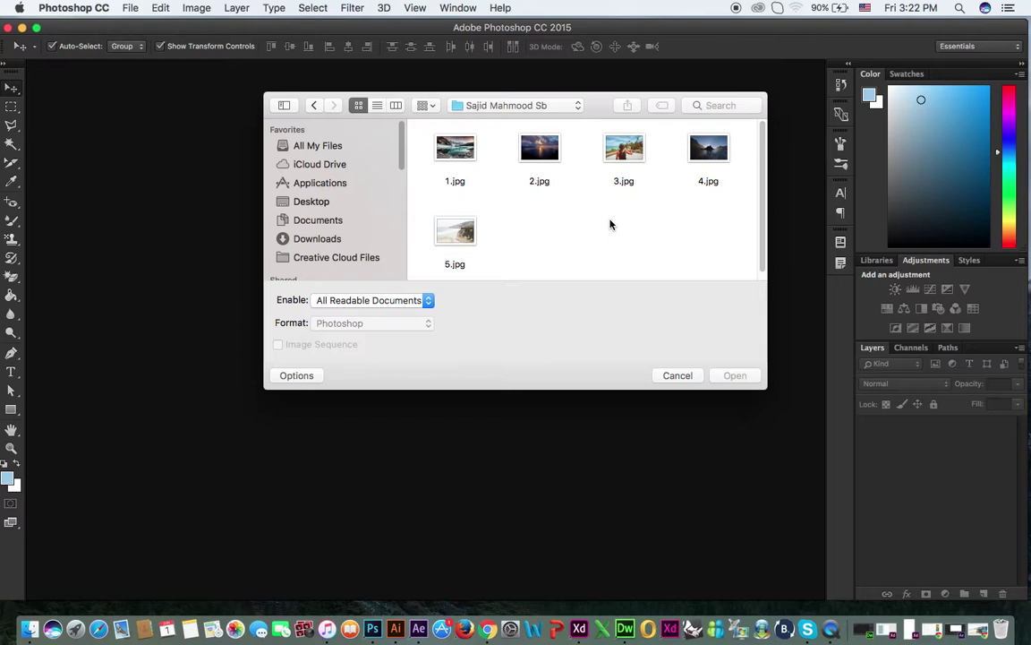
left_click(439, 136)
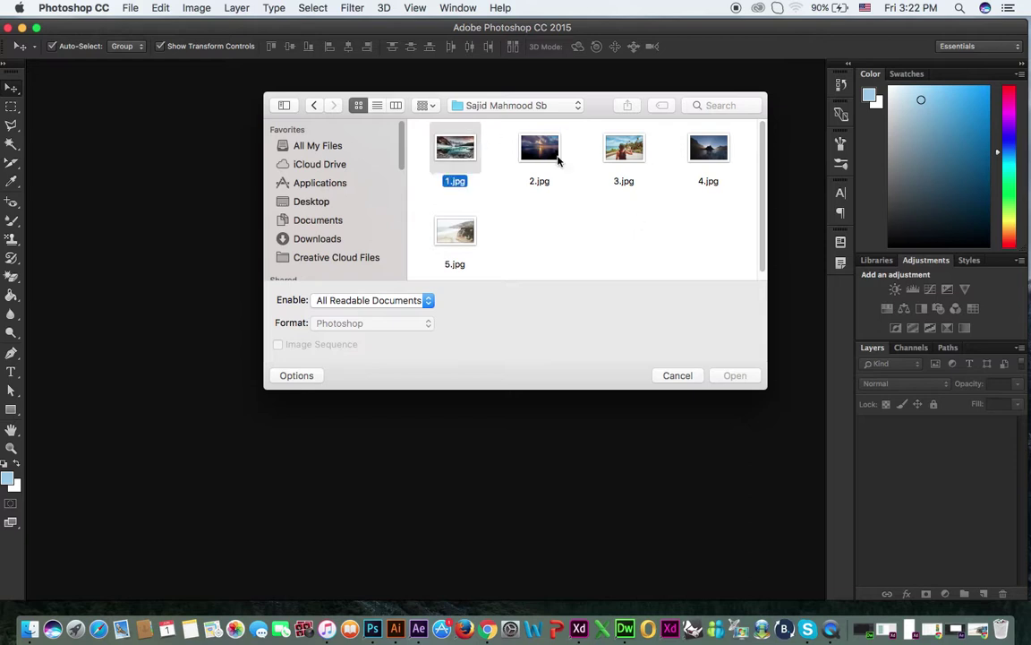
left_click(623, 153, "shift")
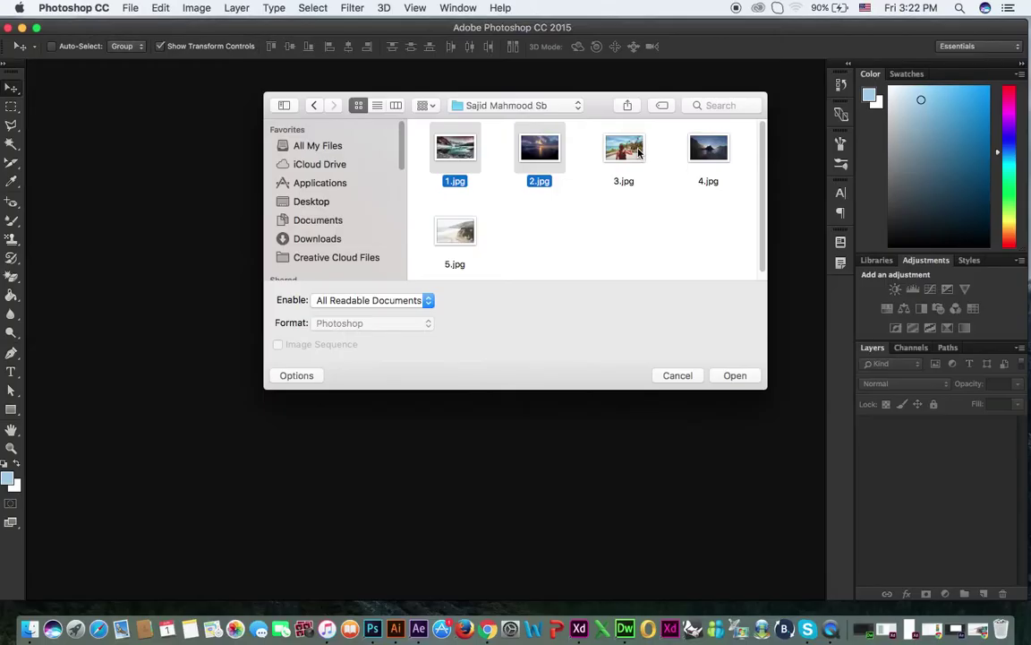
left_click(709, 154, "shift")
left_click(468, 235, "shift")
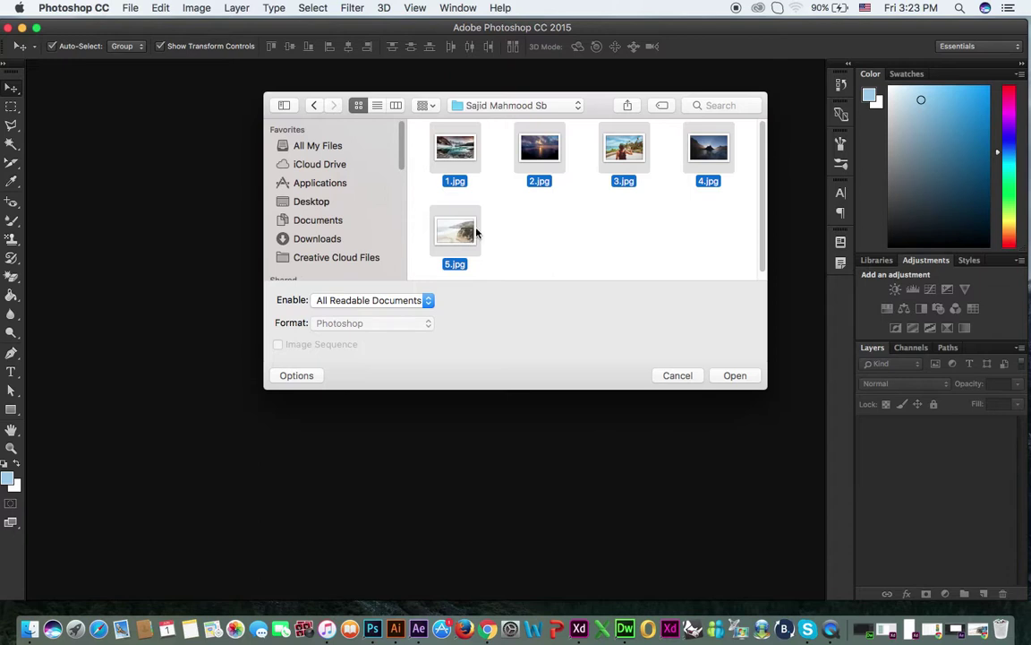
left_click(534, 227)
key("super+a")
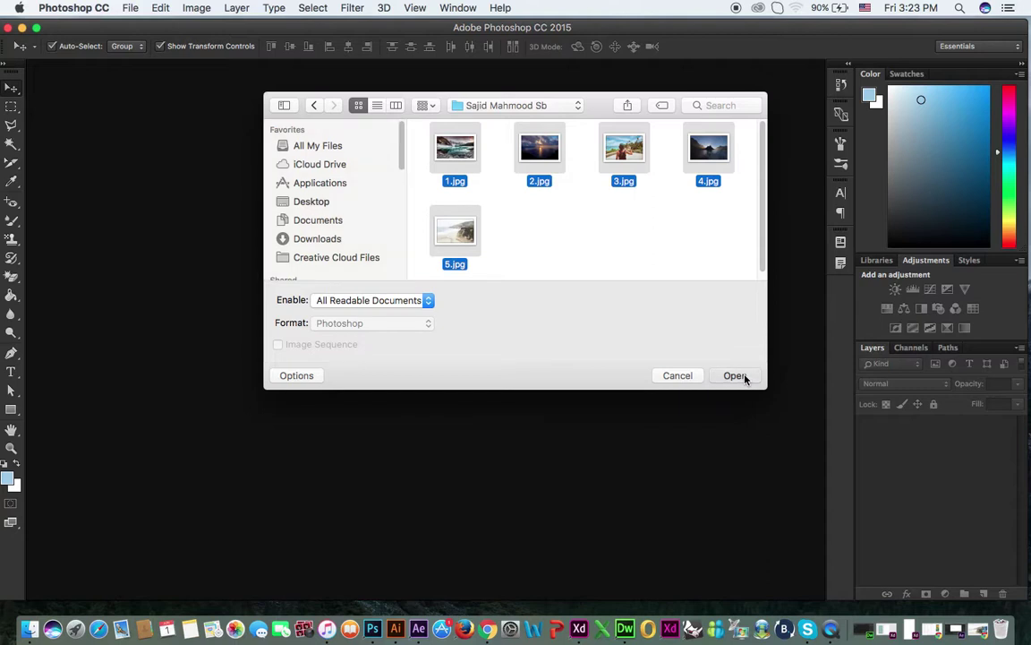
left_click(735, 376)
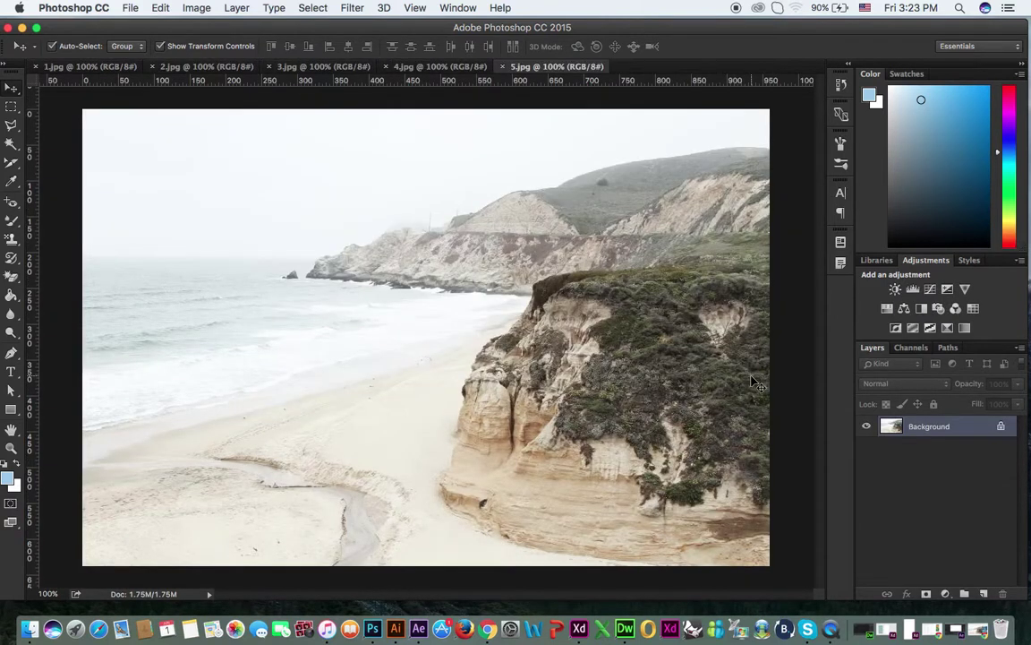
left_click(103, 67)
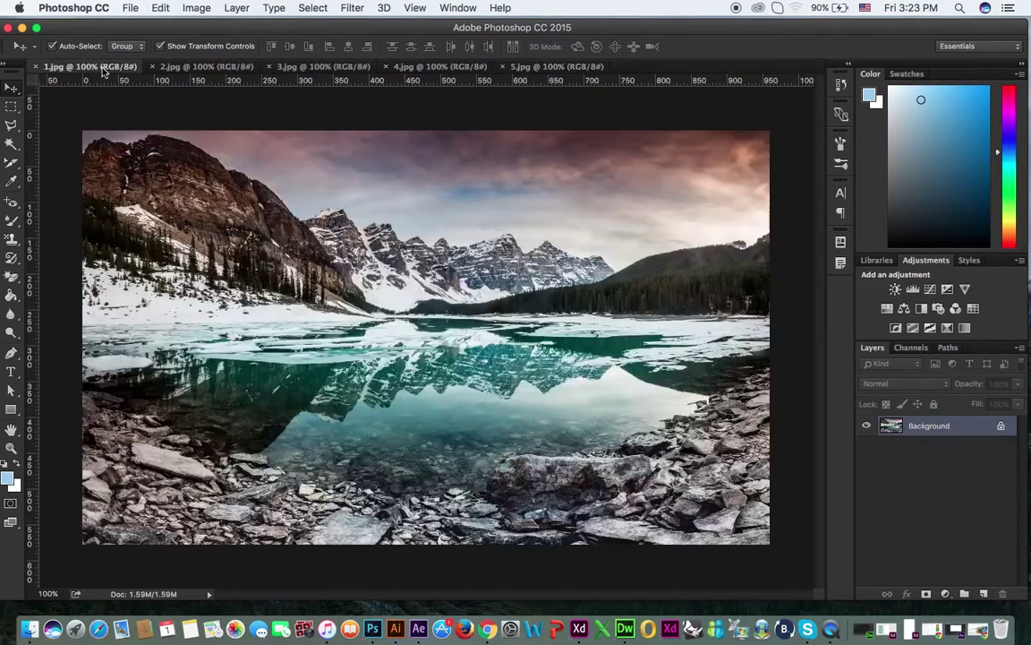
left_click(190, 9)
left_click(220, 119)
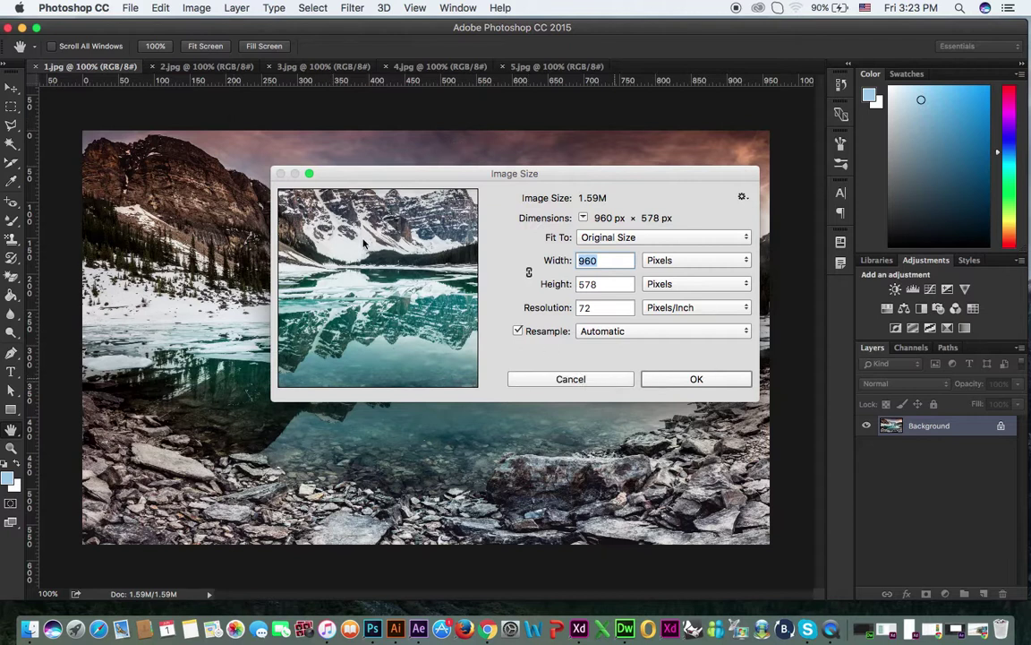
left_click(564, 378)
left_click(204, 66)
left_click(196, 8)
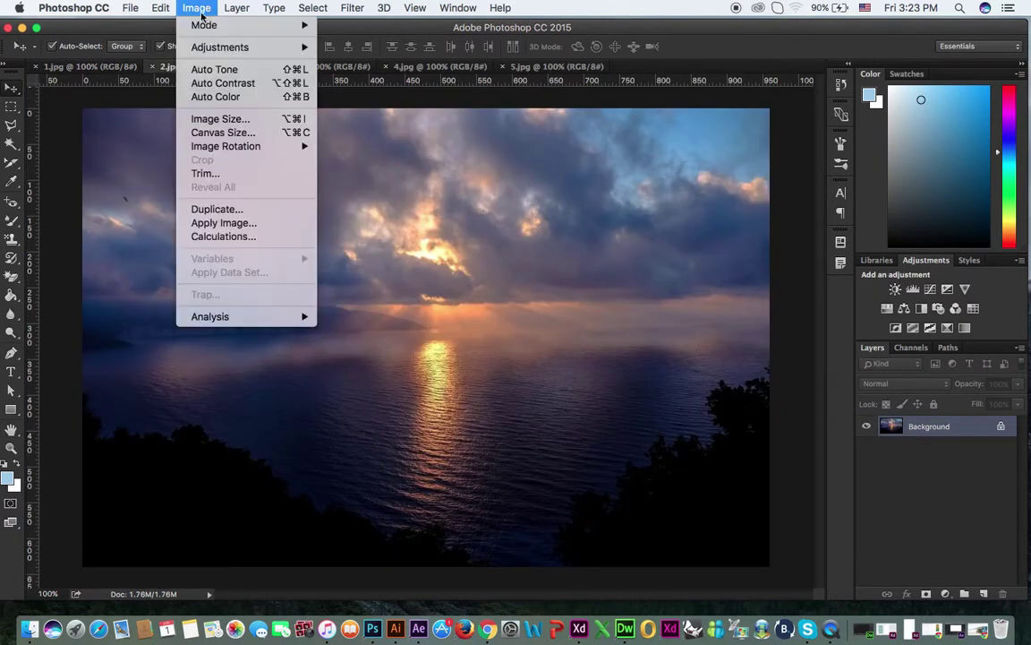
left_click(215, 118)
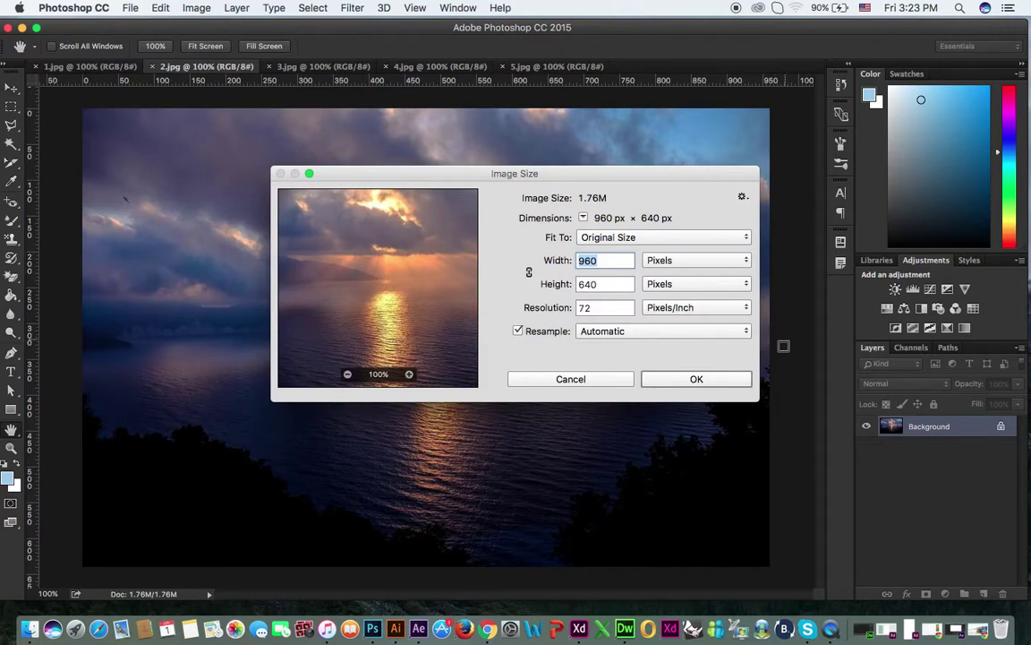
key("Escape")
left_click(320, 66)
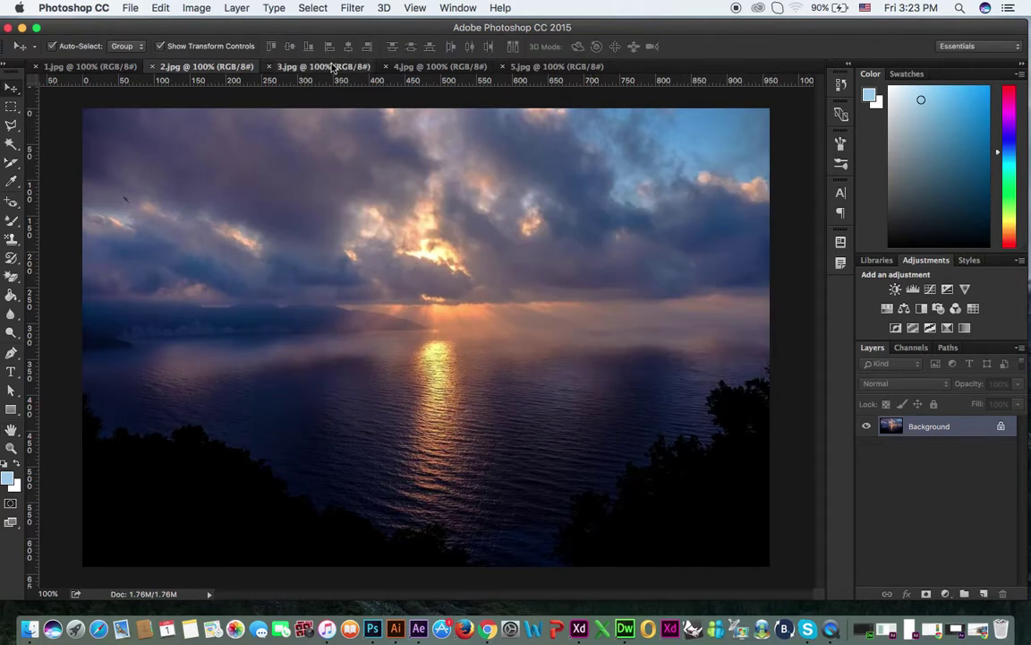
left_click(213, 8)
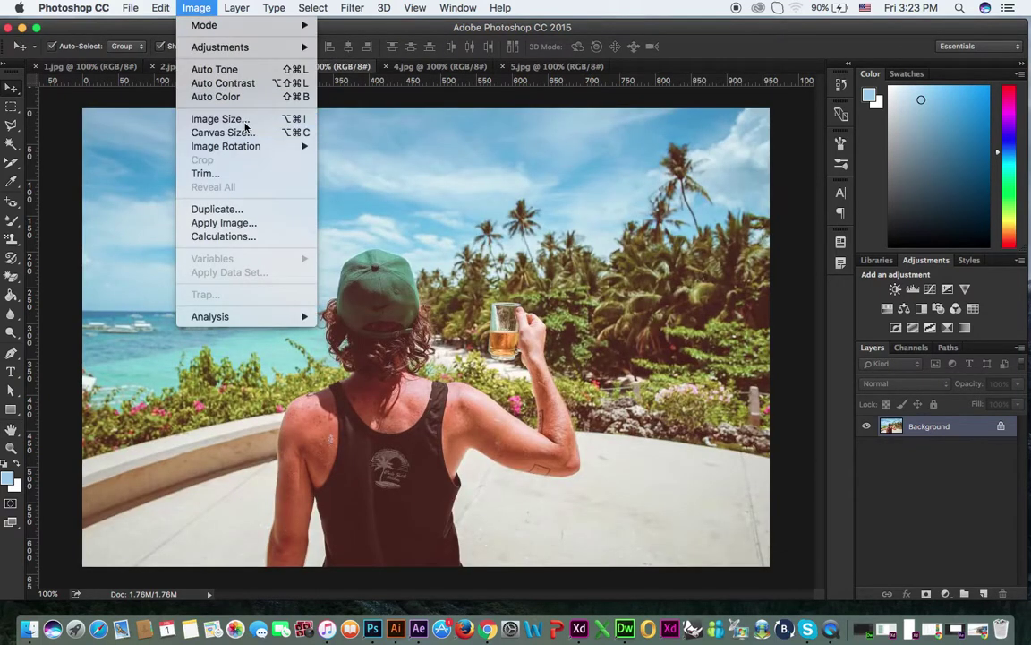
left_click(483, 237)
left_click(573, 377)
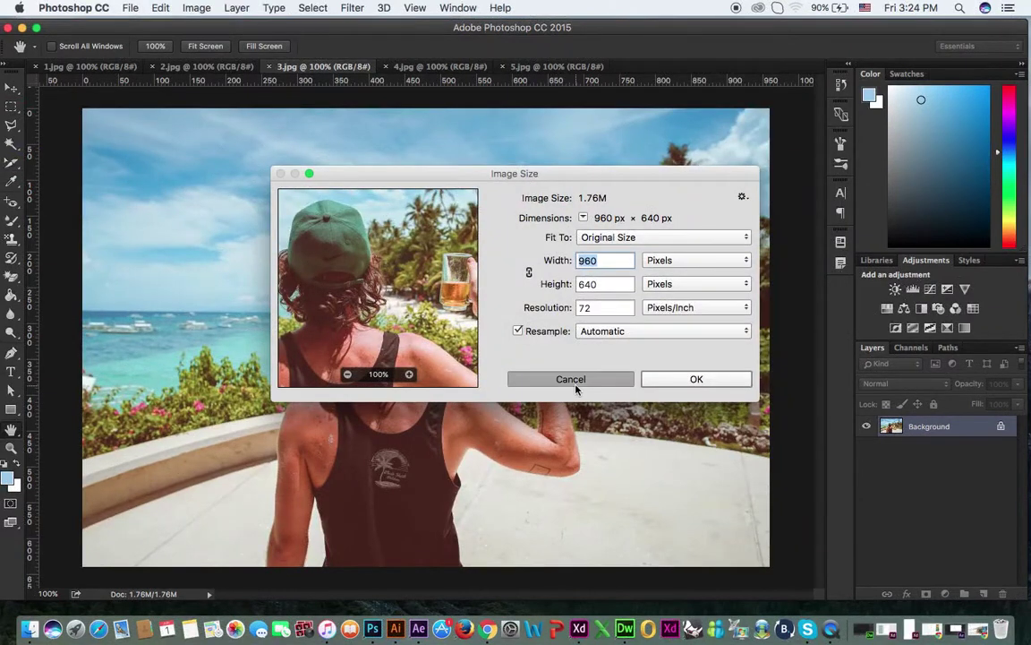
left_click(420, 66)
left_click(196, 8)
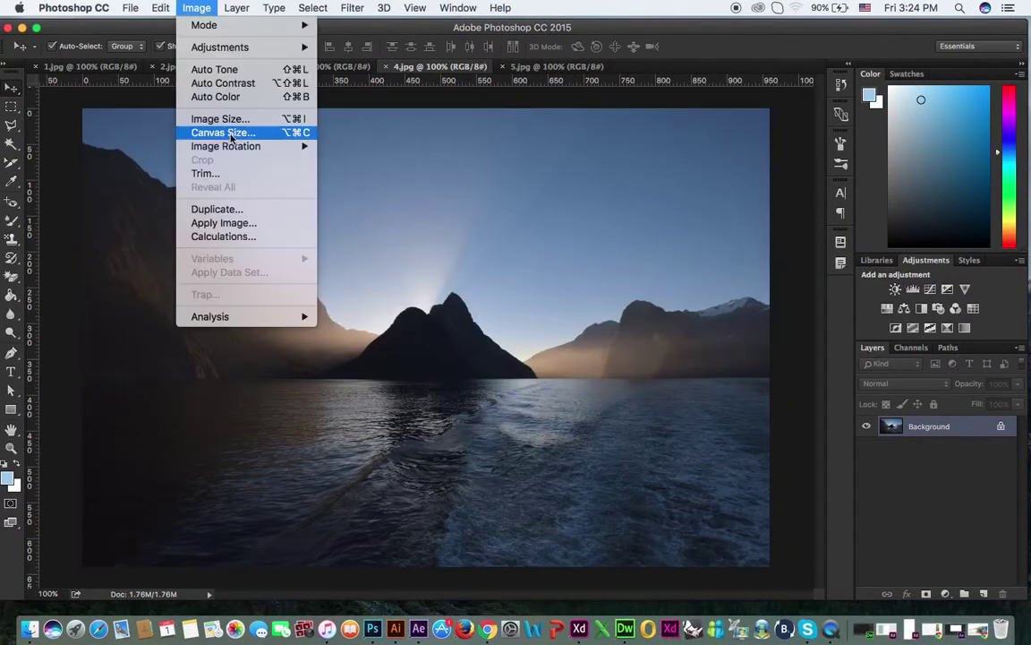
left_click(235, 123)
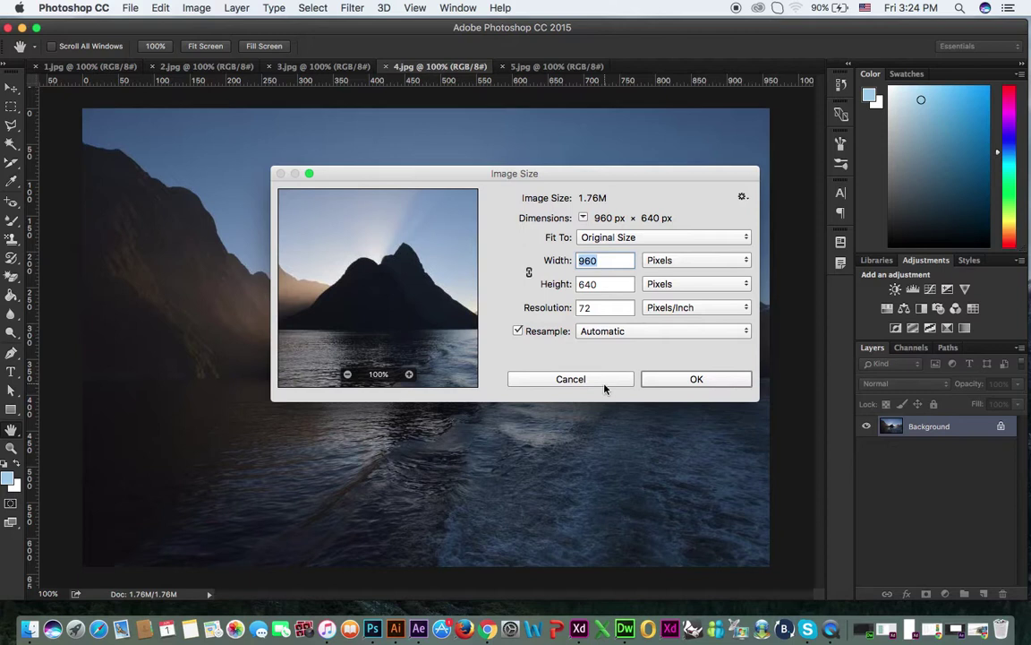
key("Escape")
left_click(533, 66)
left_click(196, 8)
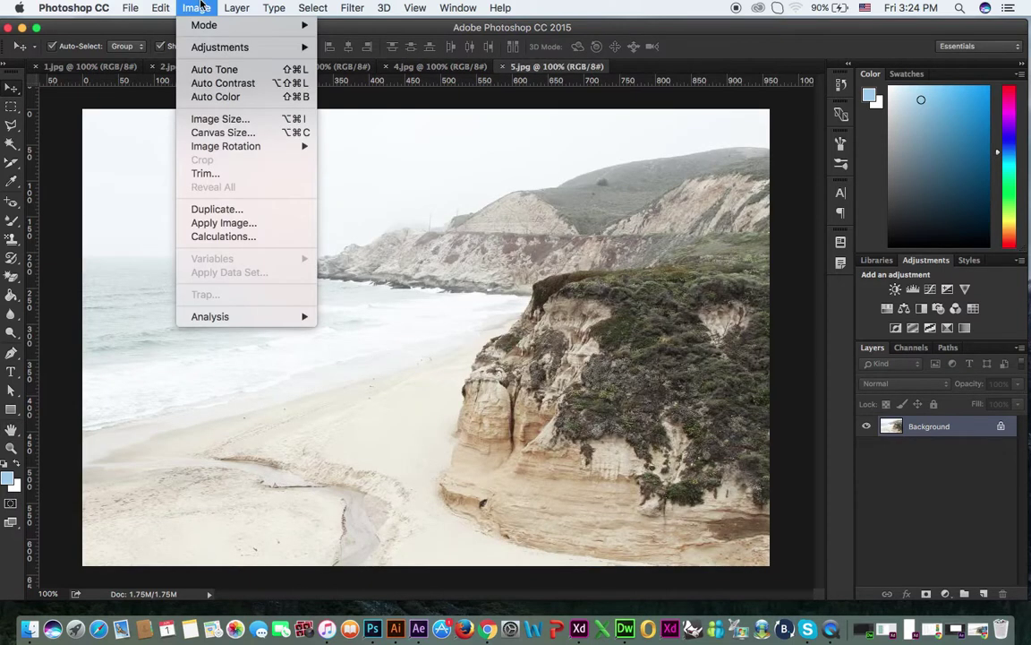
left_click(234, 119)
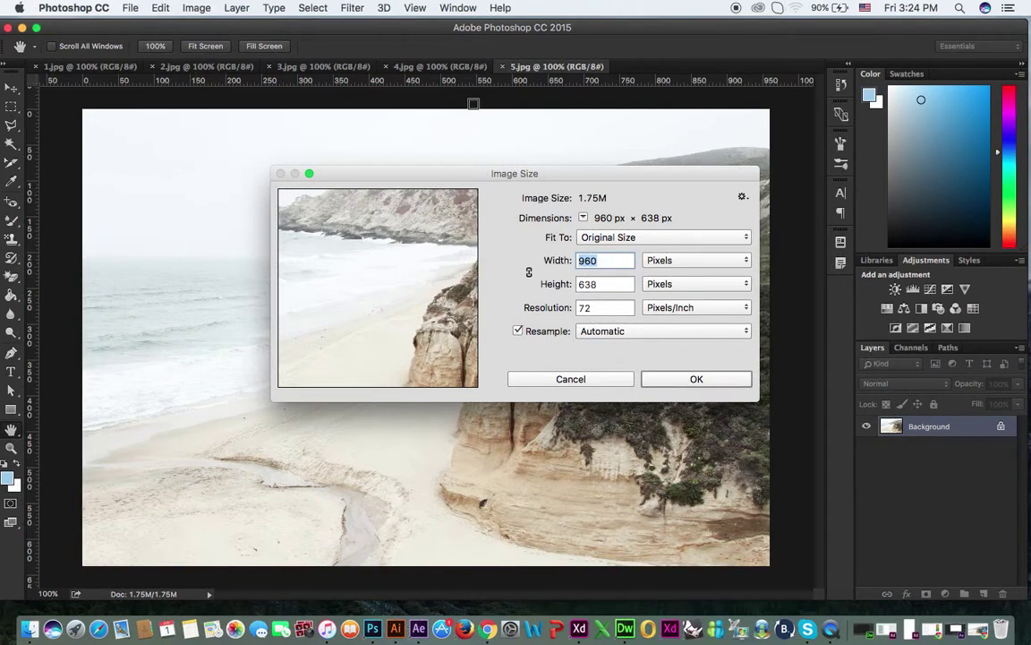
left_click(592, 381)
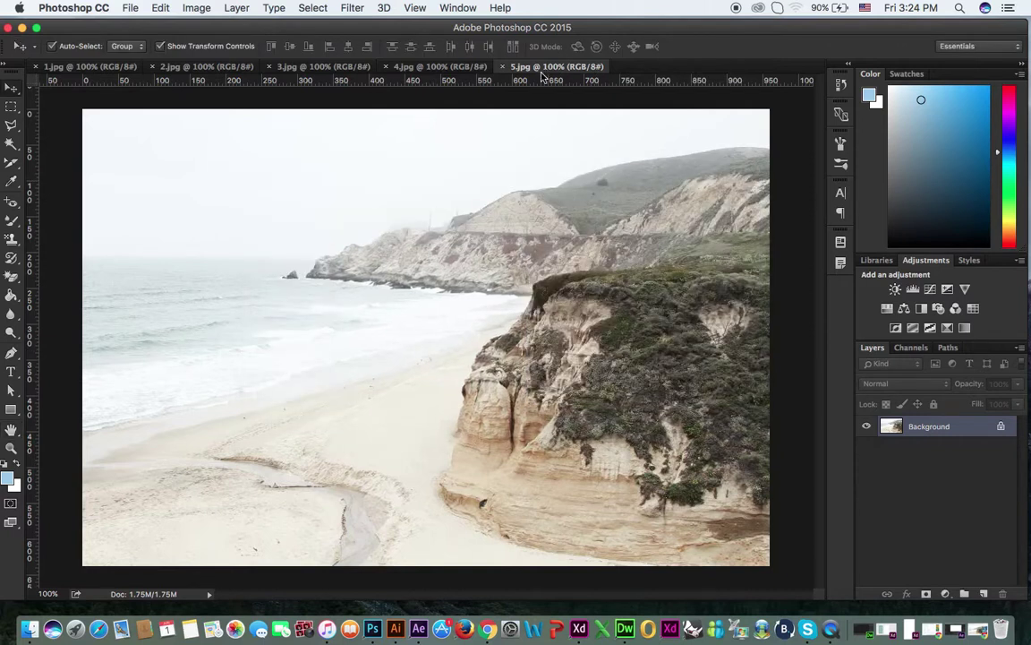
left_click(191, 8)
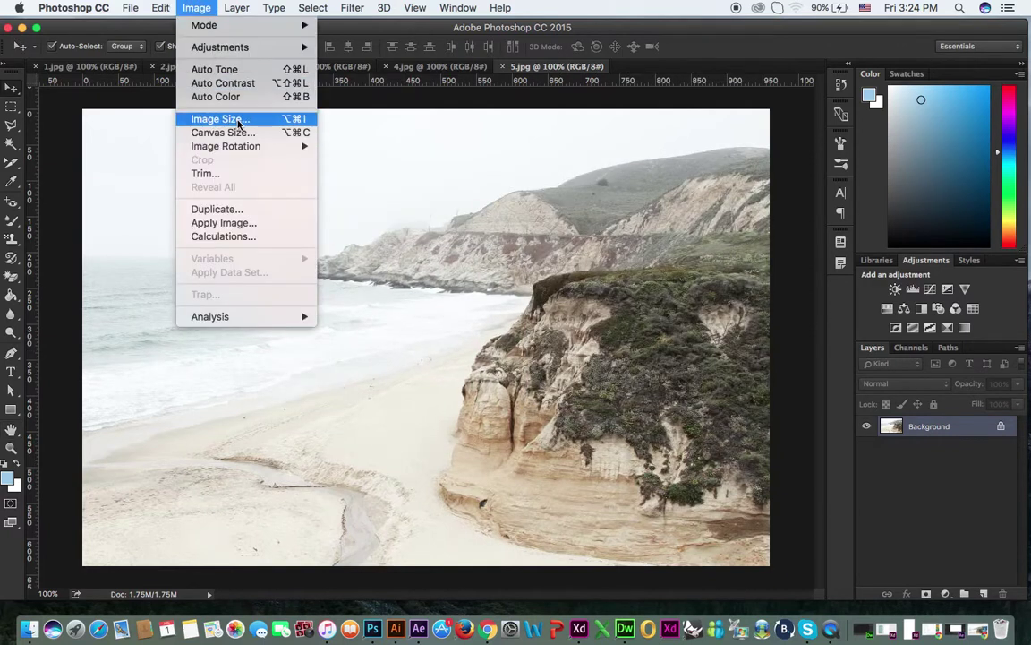
Step: Resize 5.jpg and 1.jpg to 960 × 640 px via Image Size with height 640
left_click(224, 119)
key("Tab")
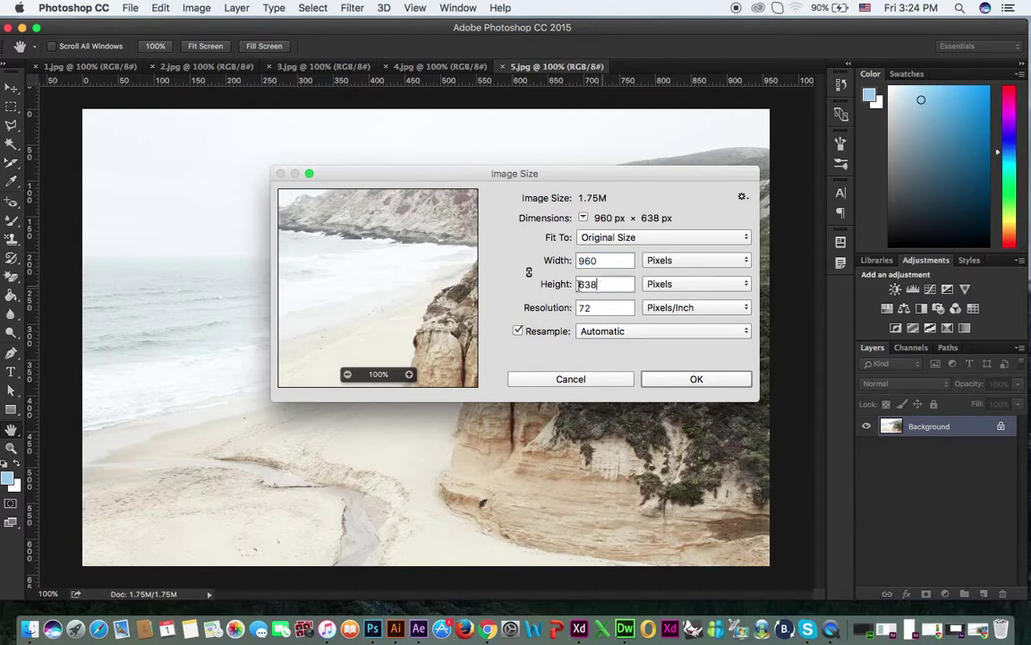
type("640")
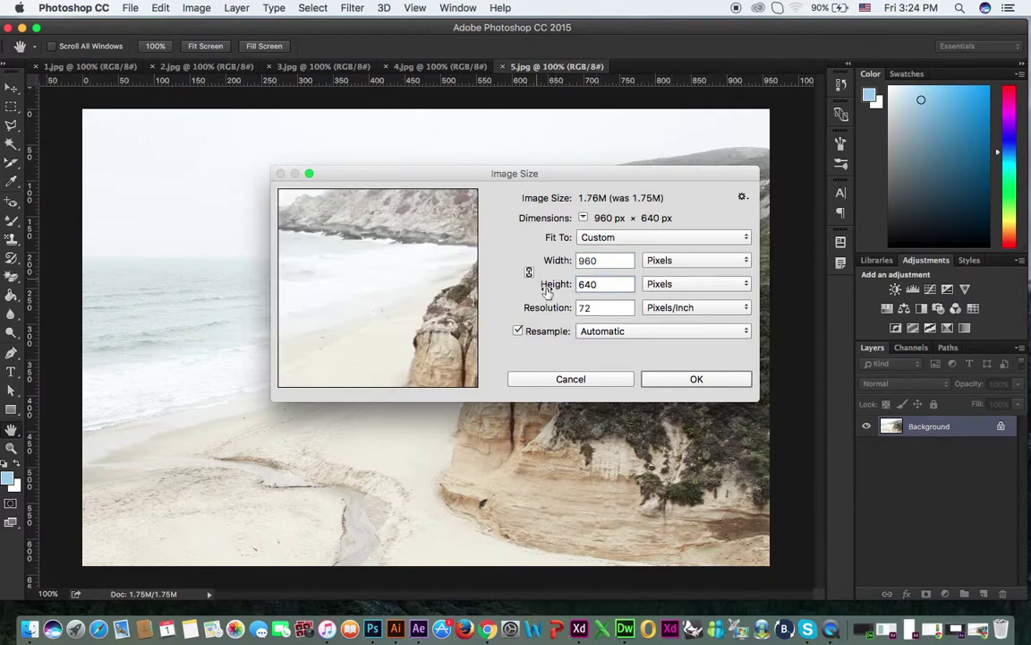
left_click(686, 381)
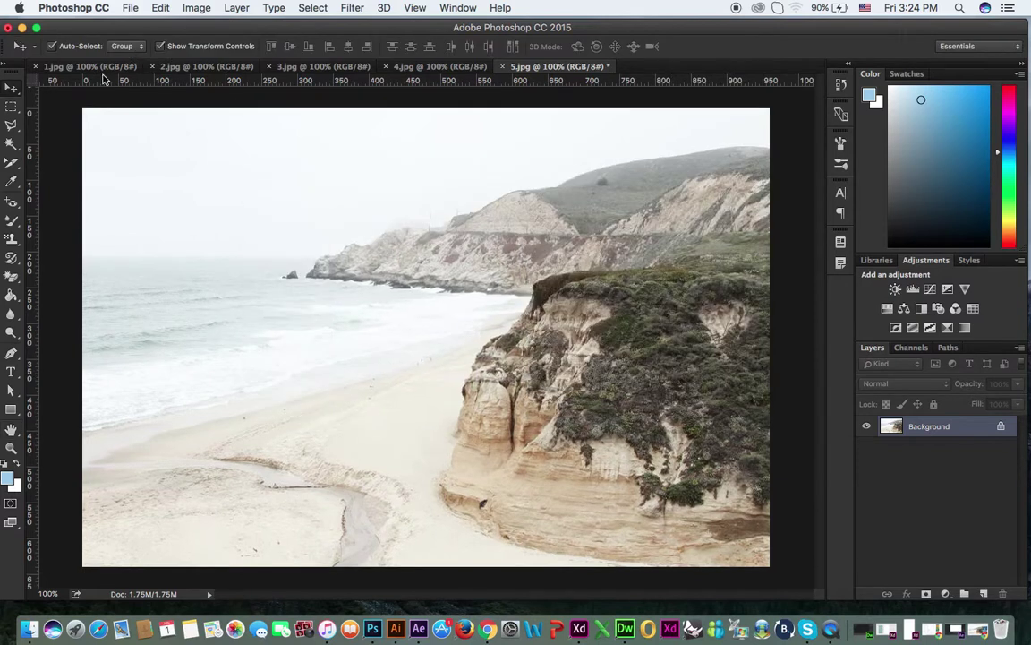
left_click(98, 66)
left_click(196, 8)
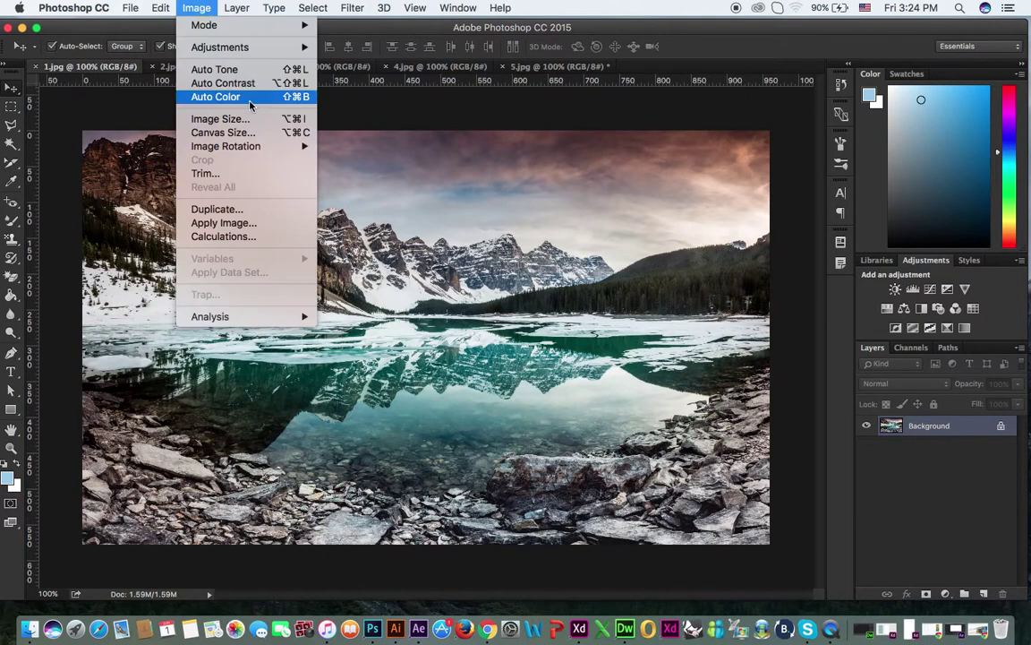
left_click(240, 124)
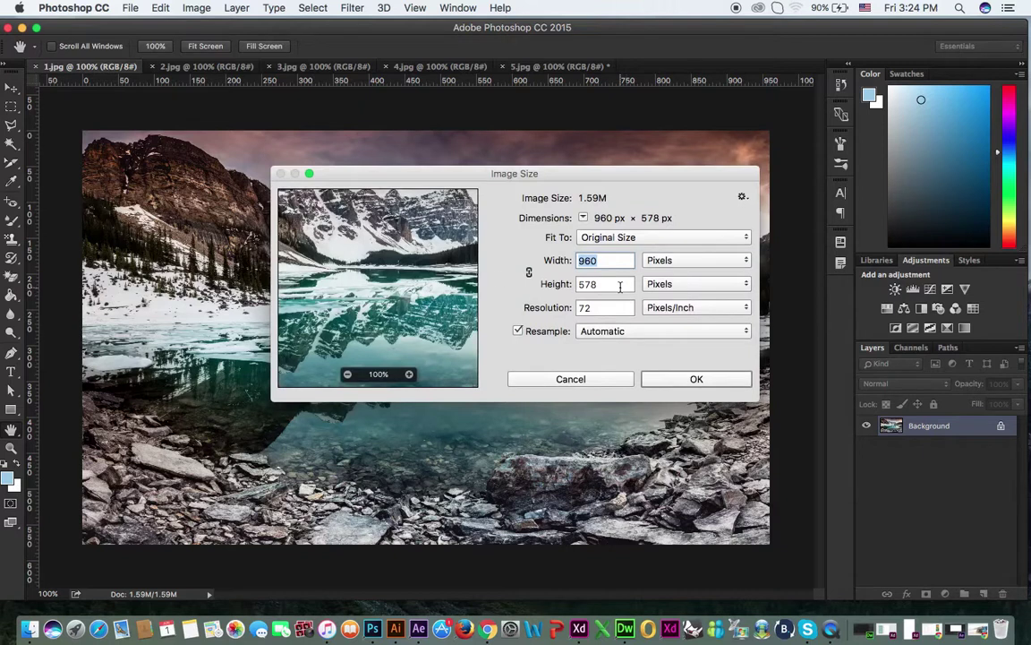
key("Tab")
type("640")
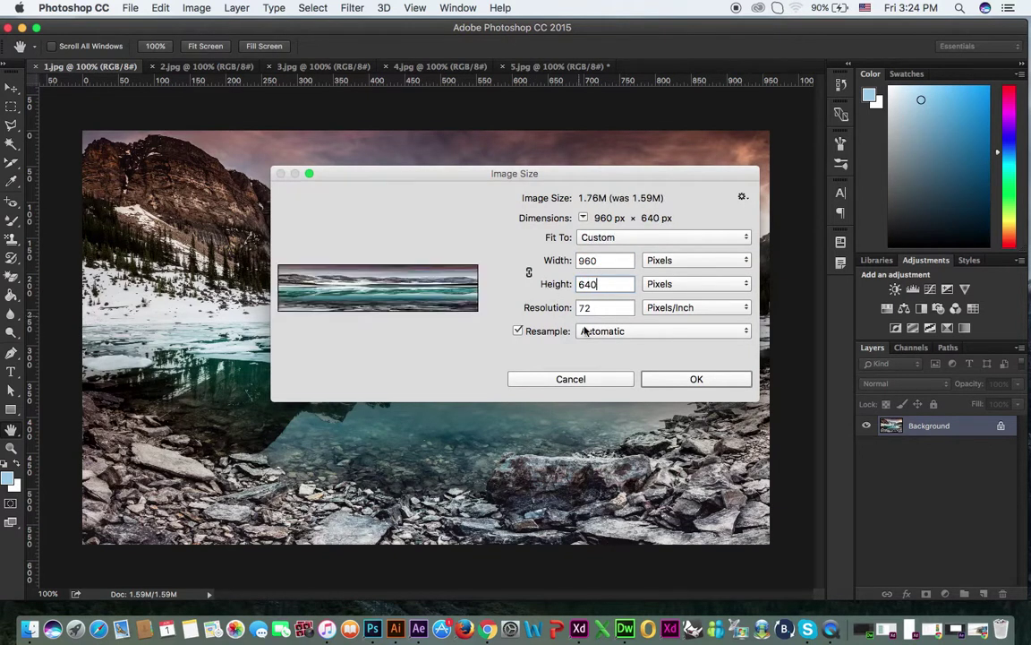
left_click(695, 379)
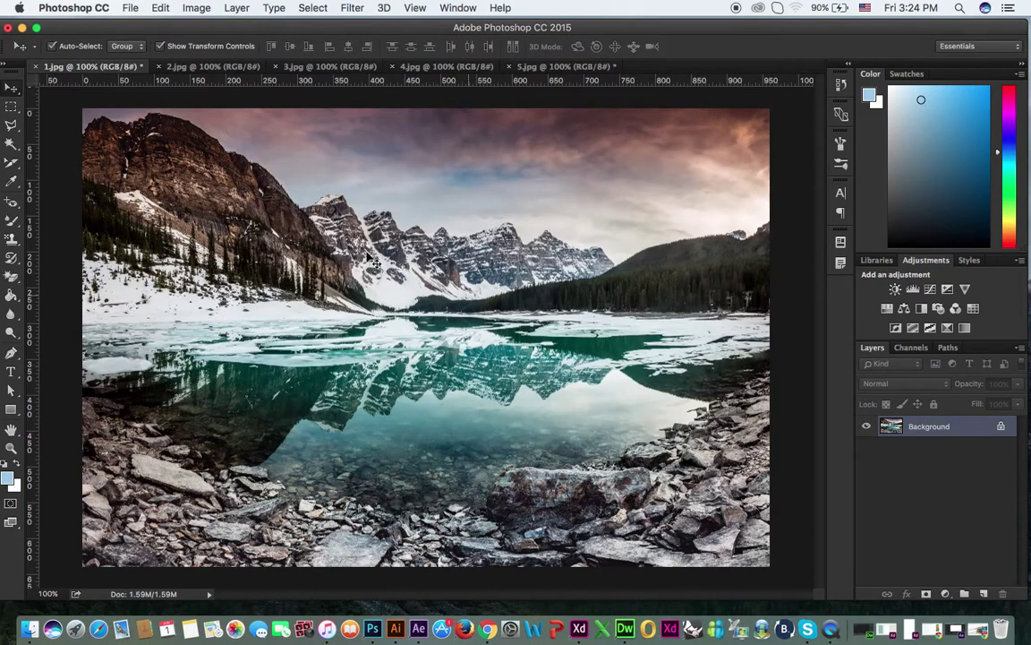
Step: Look through the 2.jpg, 3.jpg, 4.jpg and 5.jpg documents in turn
left_click(195, 69)
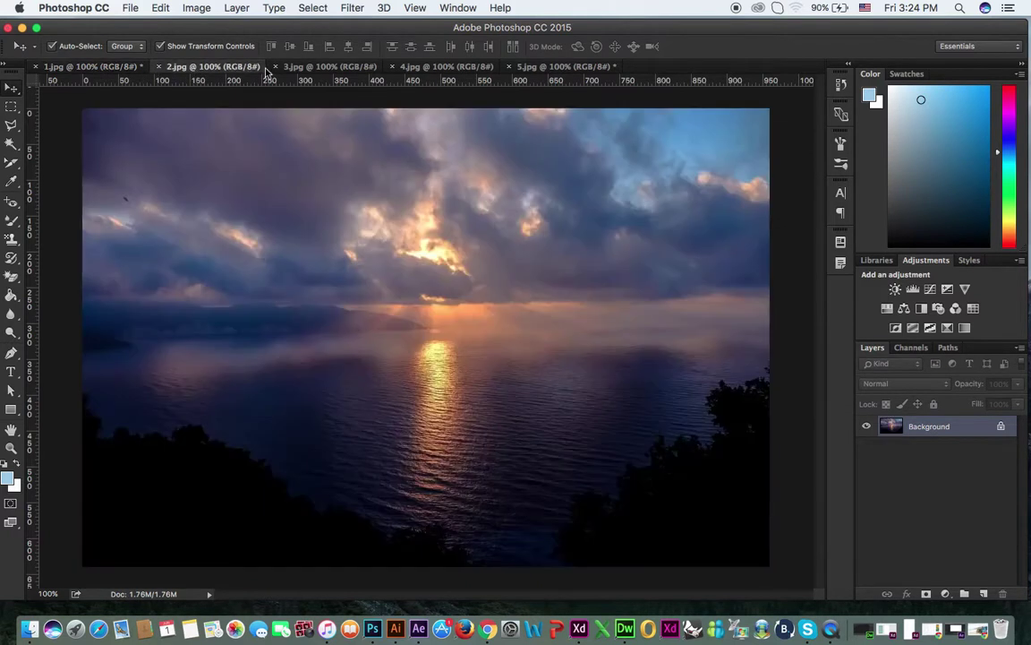
left_click(363, 68)
left_click(436, 68)
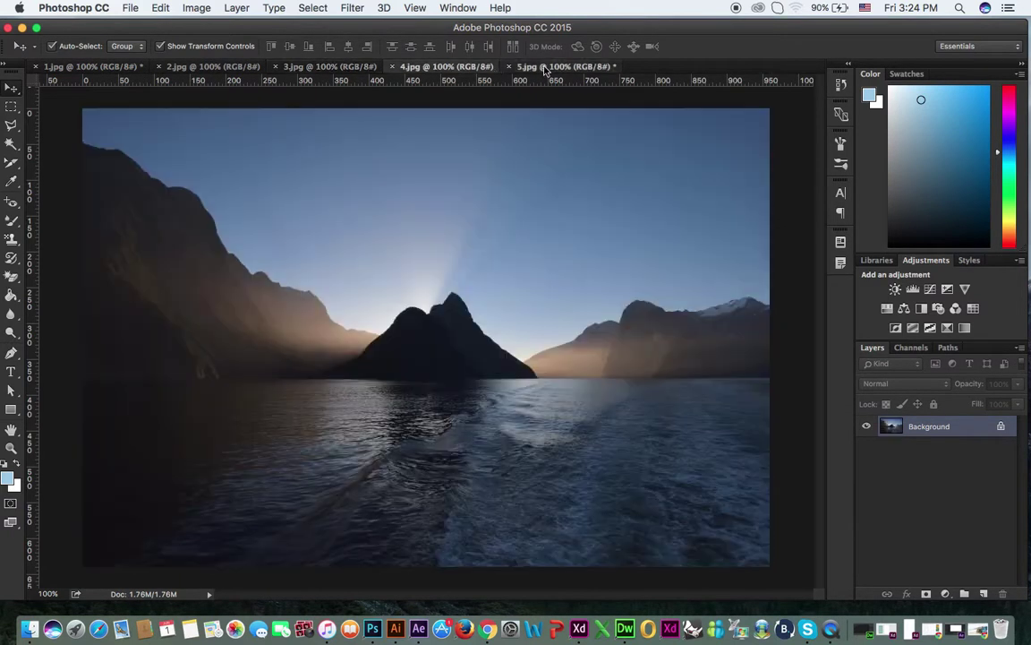
left_click(522, 68)
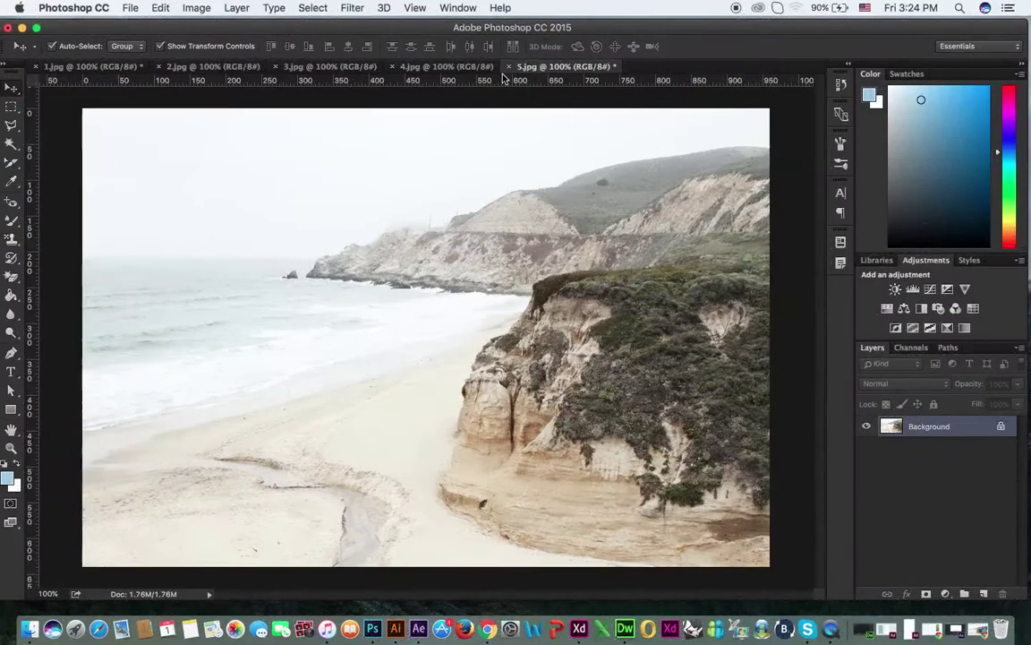
Step: Save 5.jpg and 1.jpg as JPEGs at quality 12 (Maximum)
left_click(510, 68)
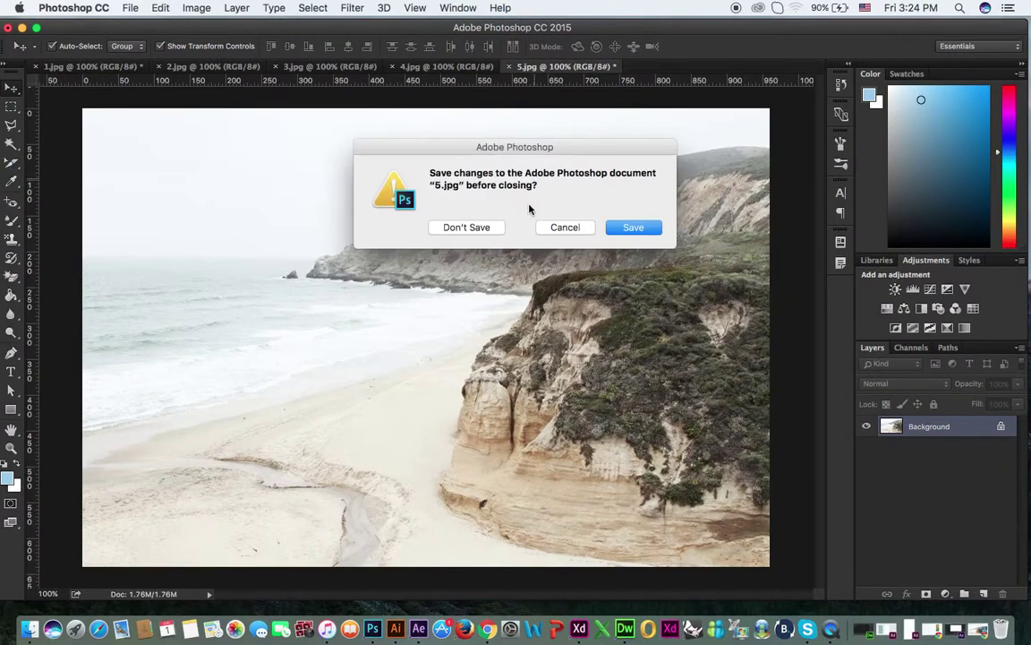
left_click(569, 223)
key("super+s")
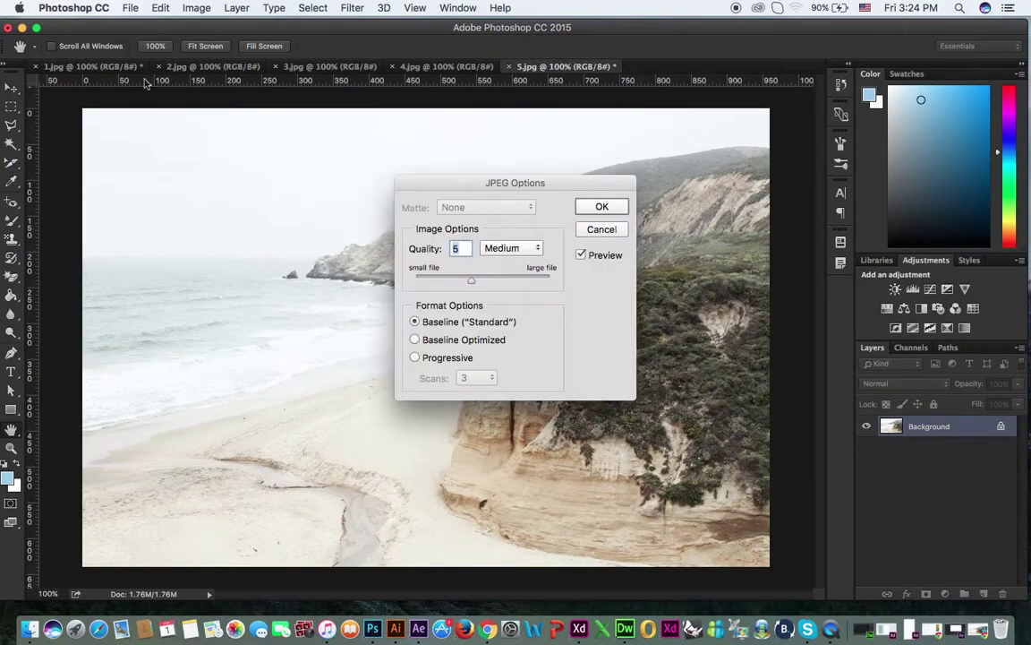
left_click_drag(472, 280, 555, 283)
left_click(599, 208)
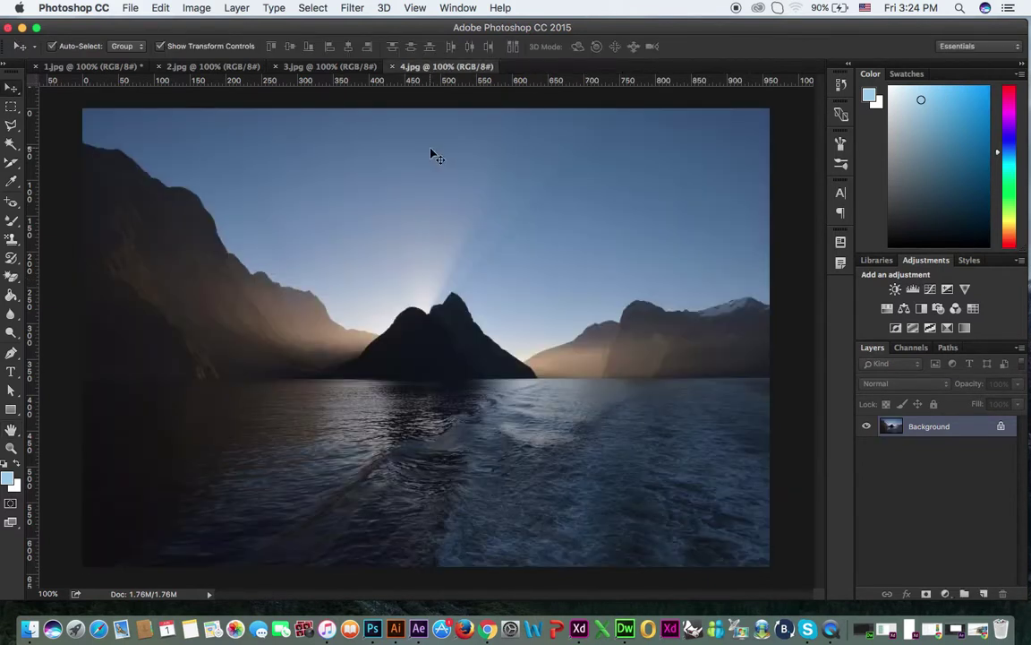
left_click(99, 66)
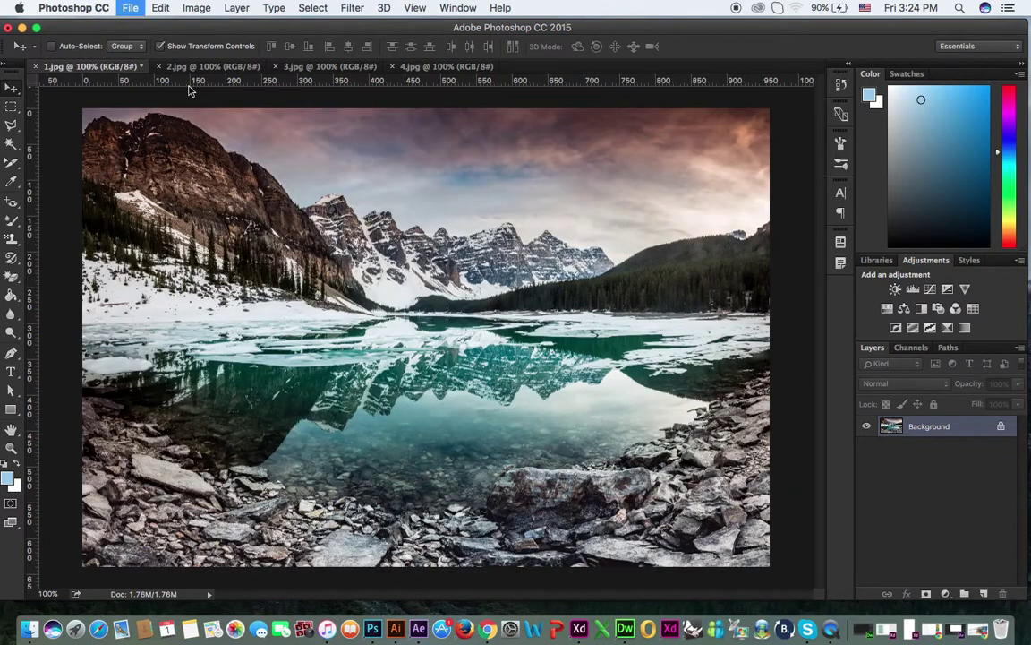
key("super+s")
left_click_drag(471, 280, 553, 281)
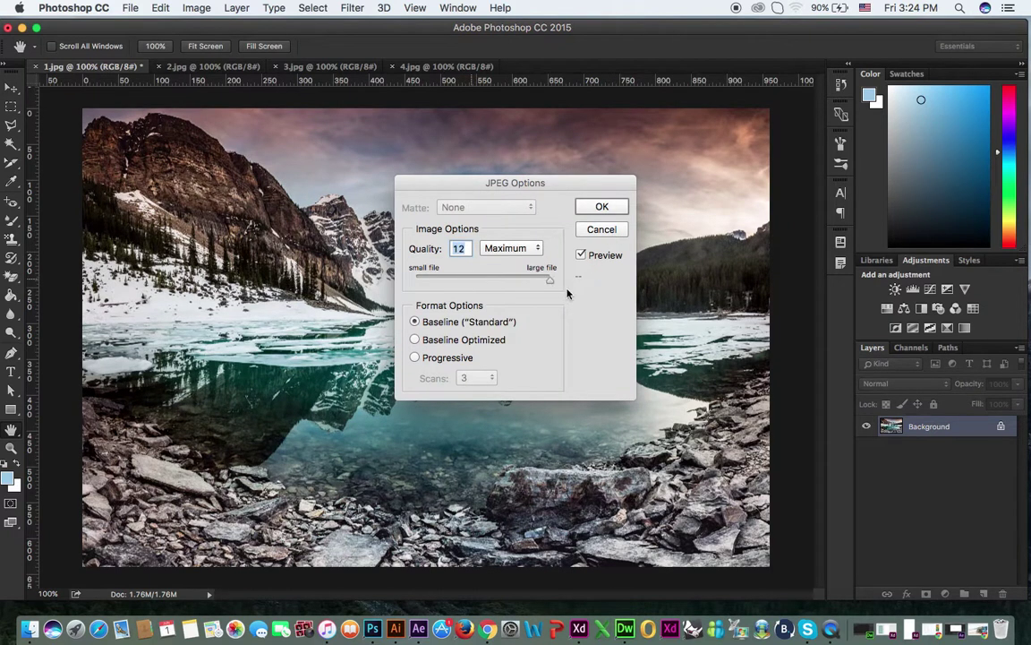
left_click(595, 211)
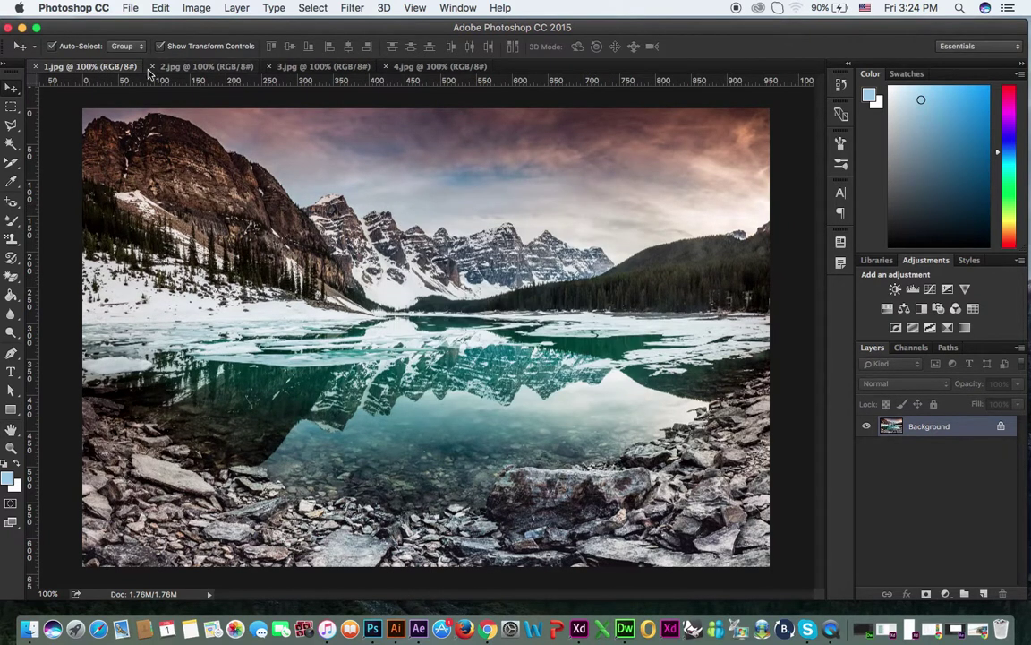
Step: Close 1.jpg, 2.jpg, 3.jpg and 4.jpg, then minimize Photoshop
left_click(36, 66)
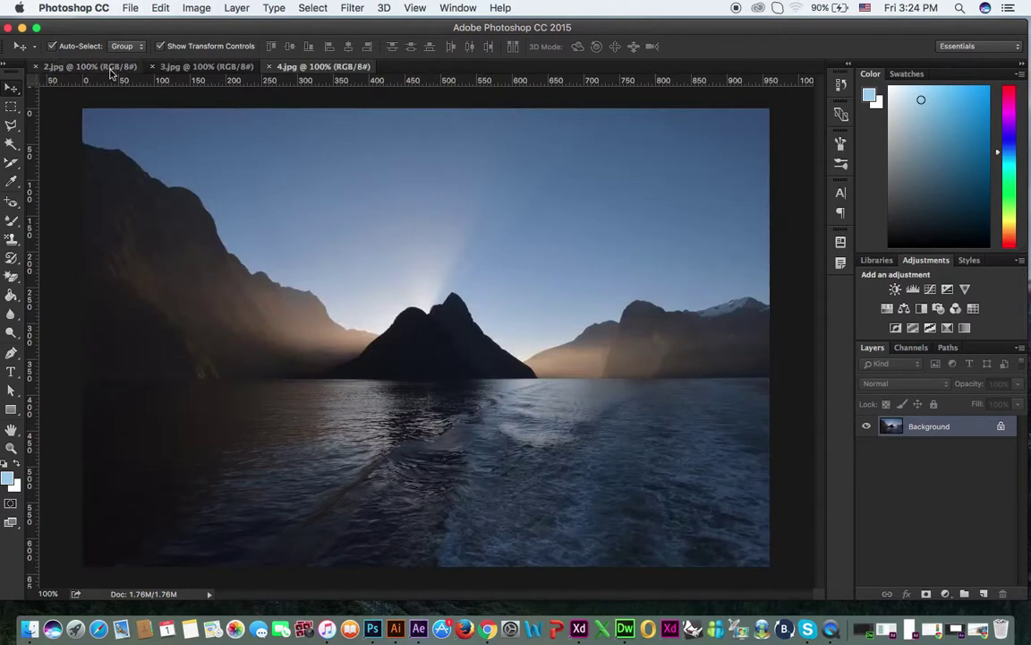
left_click(110, 72)
key("super+w")
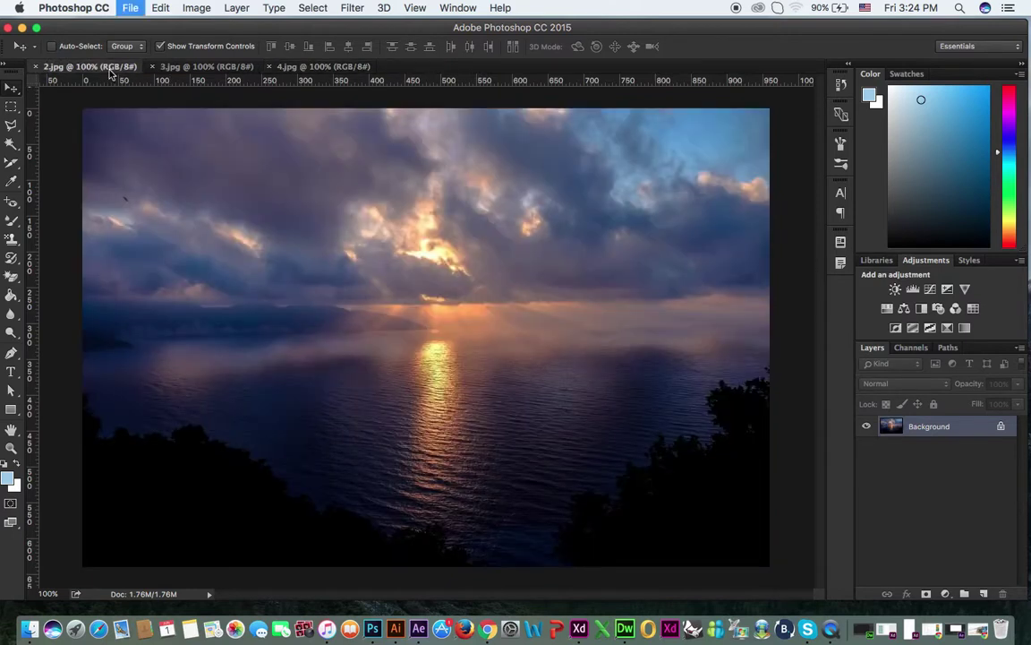
left_click(113, 72)
key("super+w")
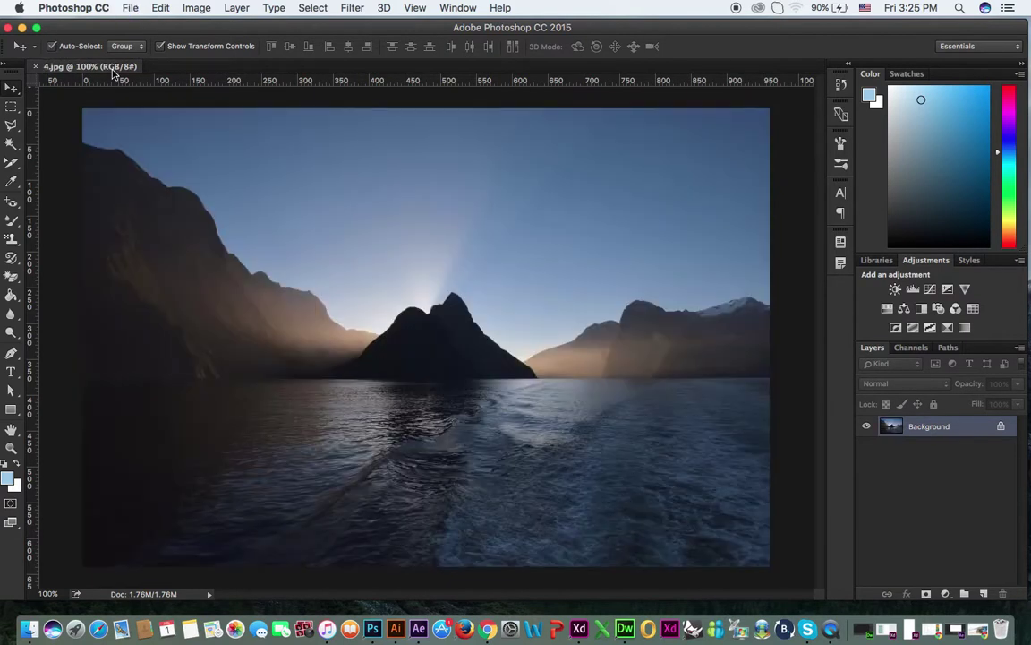
key("super+w")
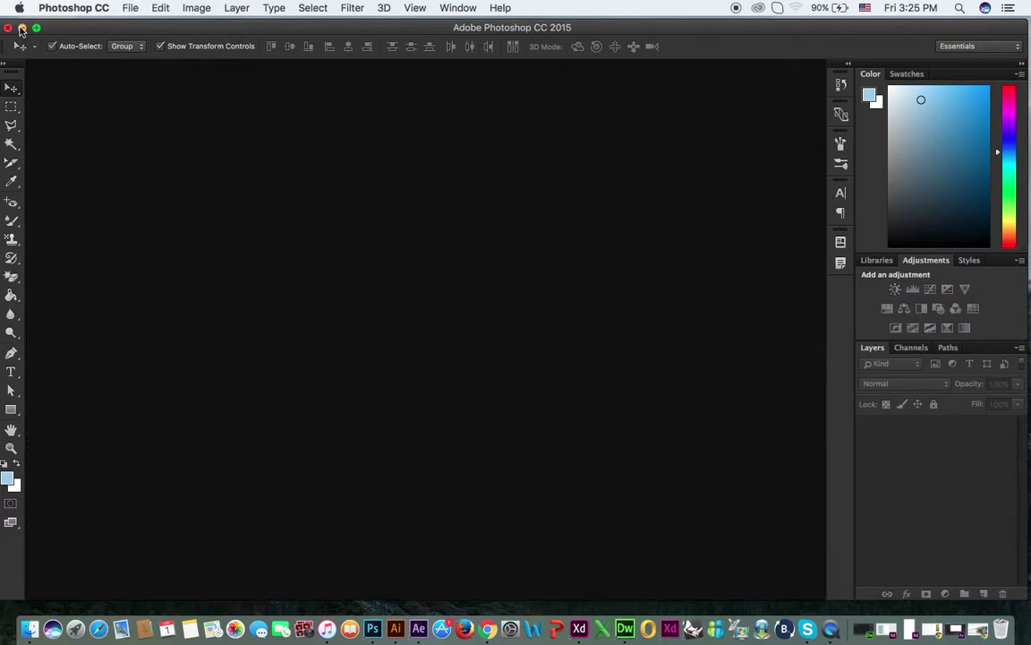
left_click(22, 28)
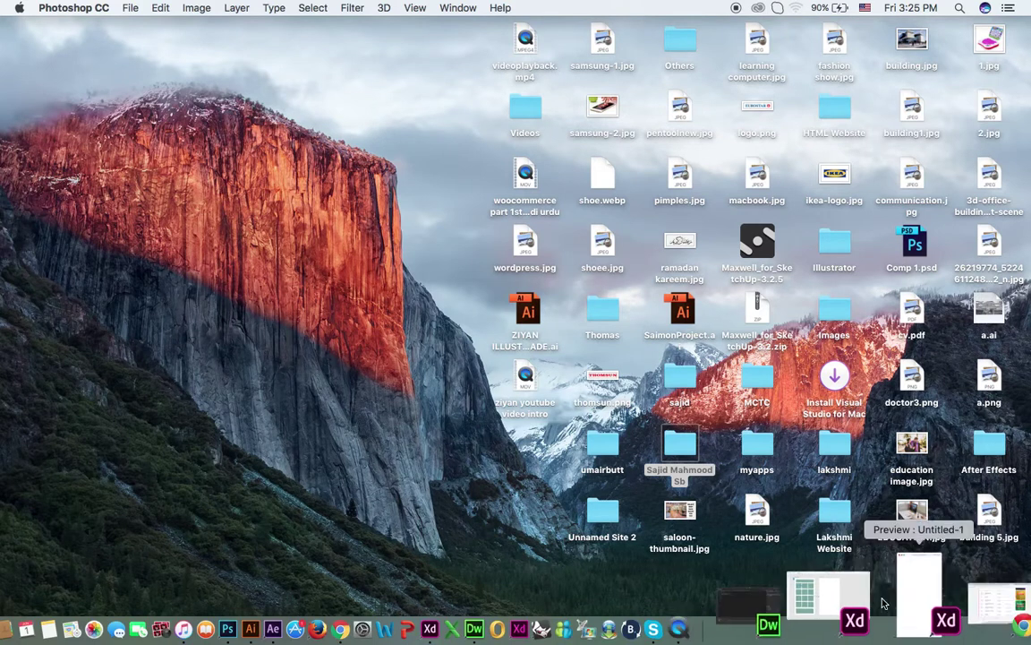
Step: Restore After Effects from the Dock, showing the untitled project with Comp 1
left_click(931, 595)
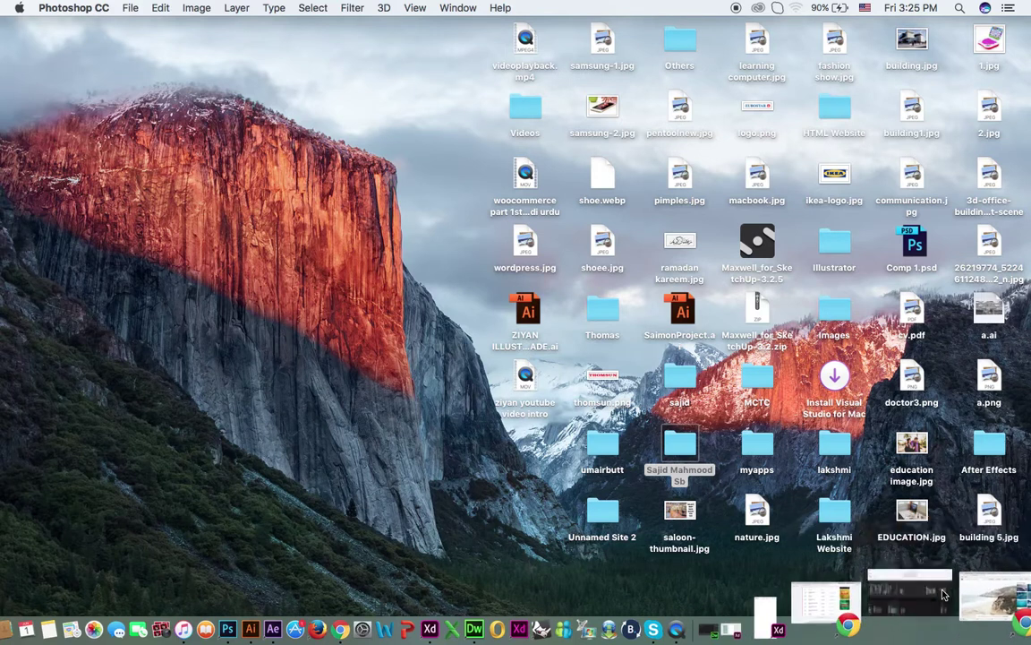
left_click(532, 220)
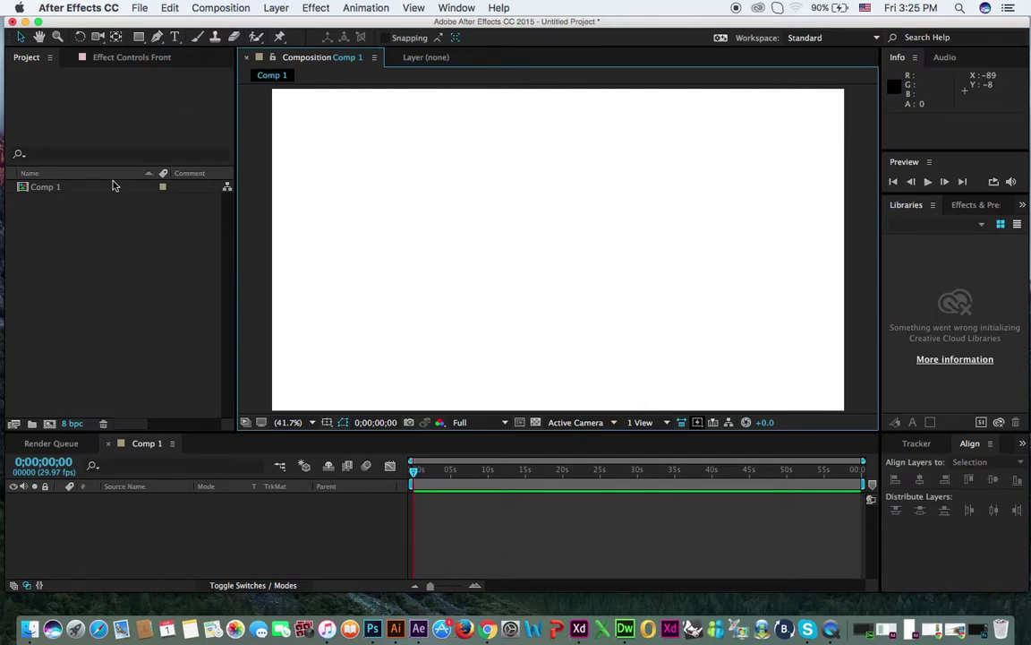
Step: Delete Comp 1 and start a new user-named composition sized 960 × 640 px
left_click(36, 190)
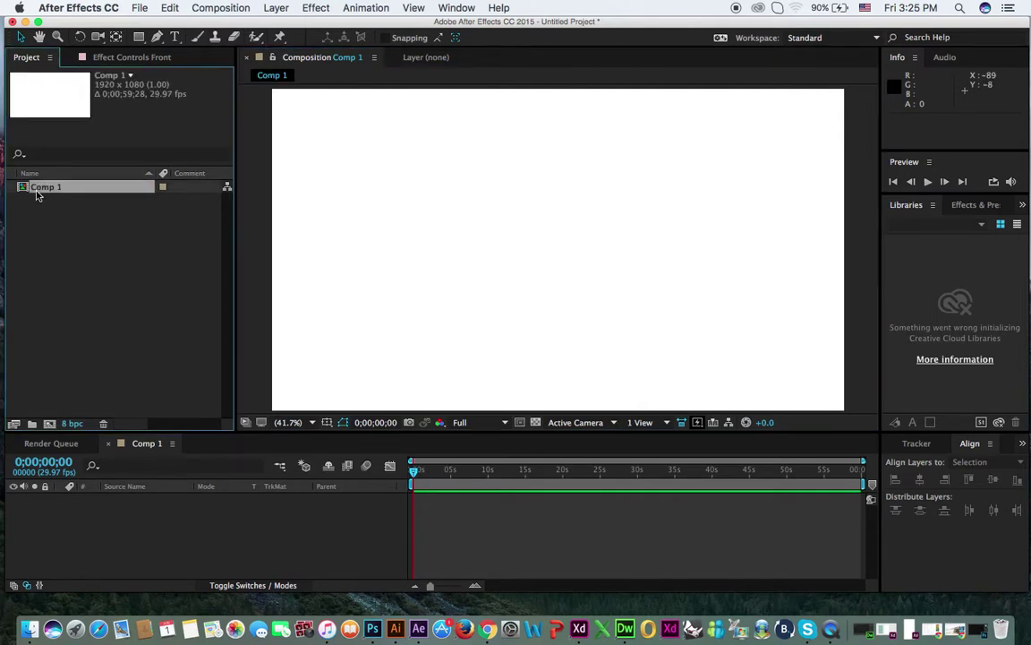
key("Delete")
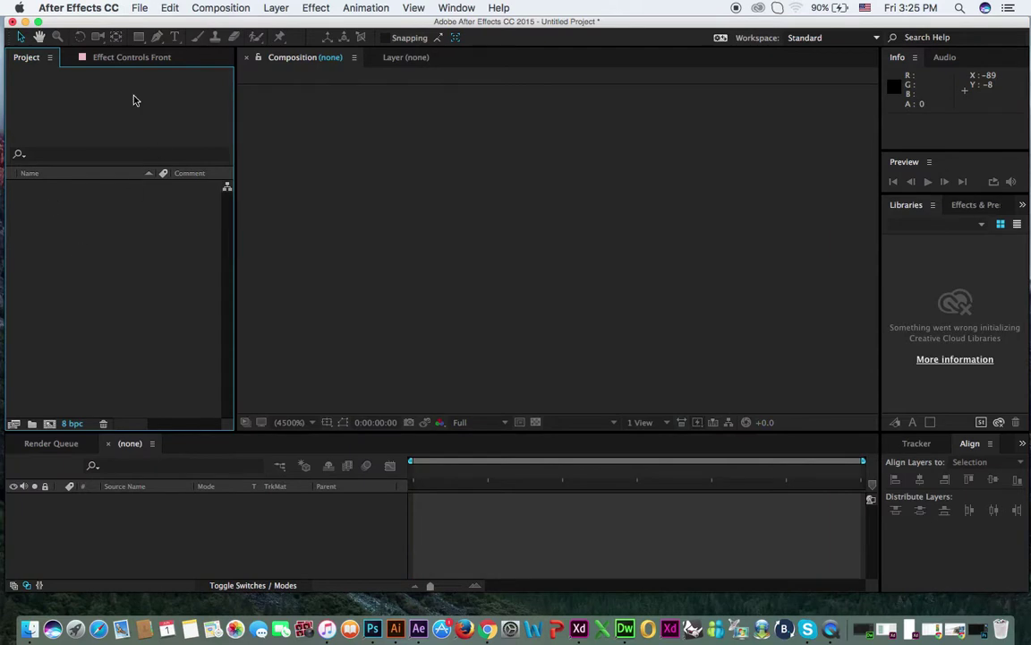
left_click(202, 9)
left_click(228, 26)
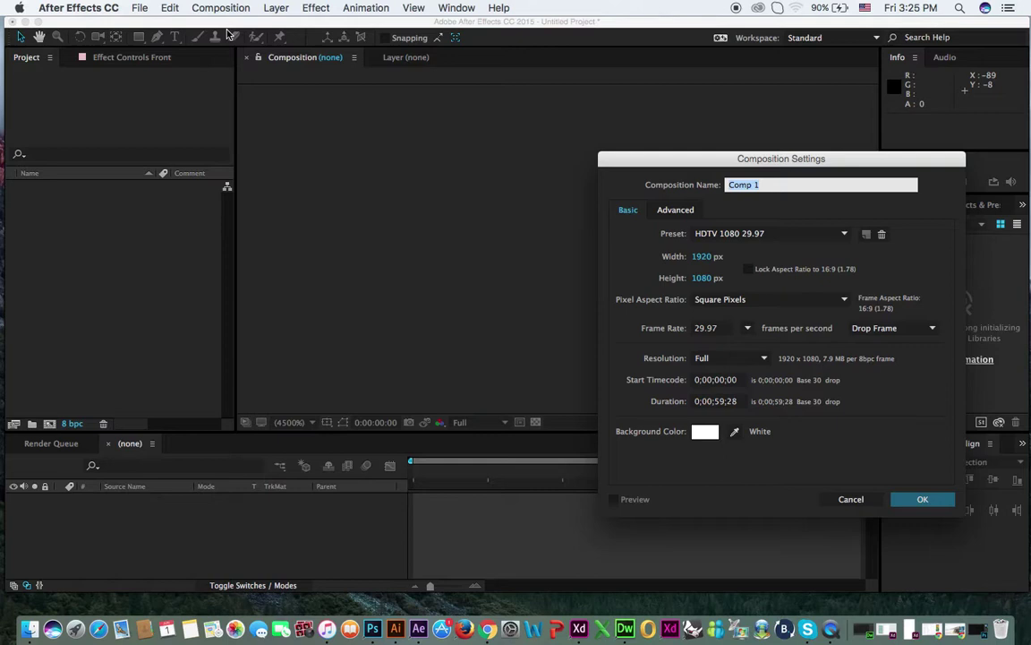
type("Sajid Mahmood Sb")
left_click(703, 257)
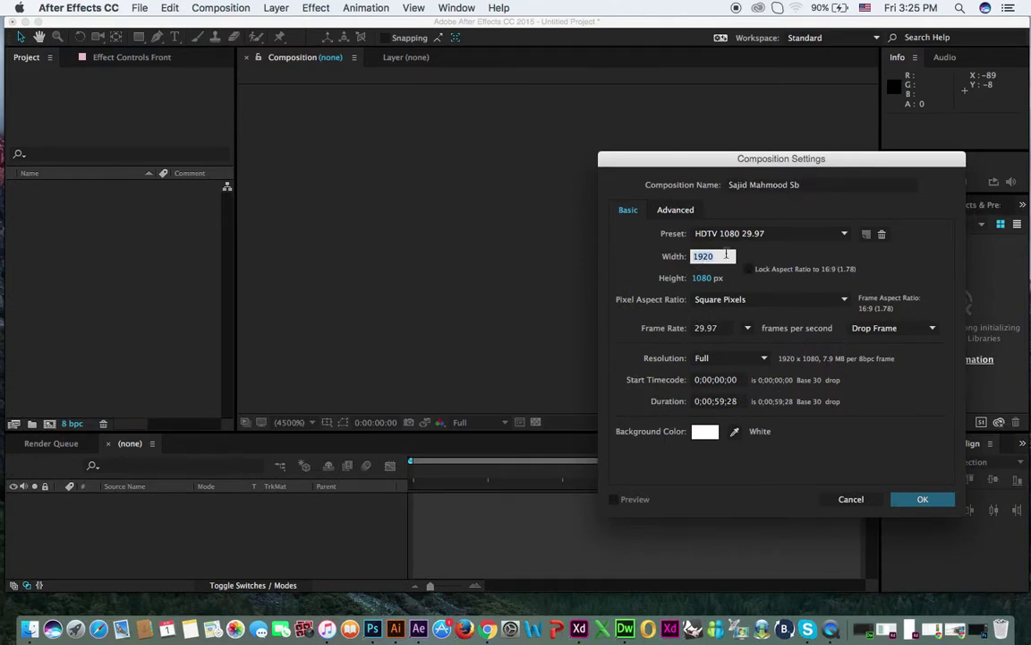
type("960")
key("Tab")
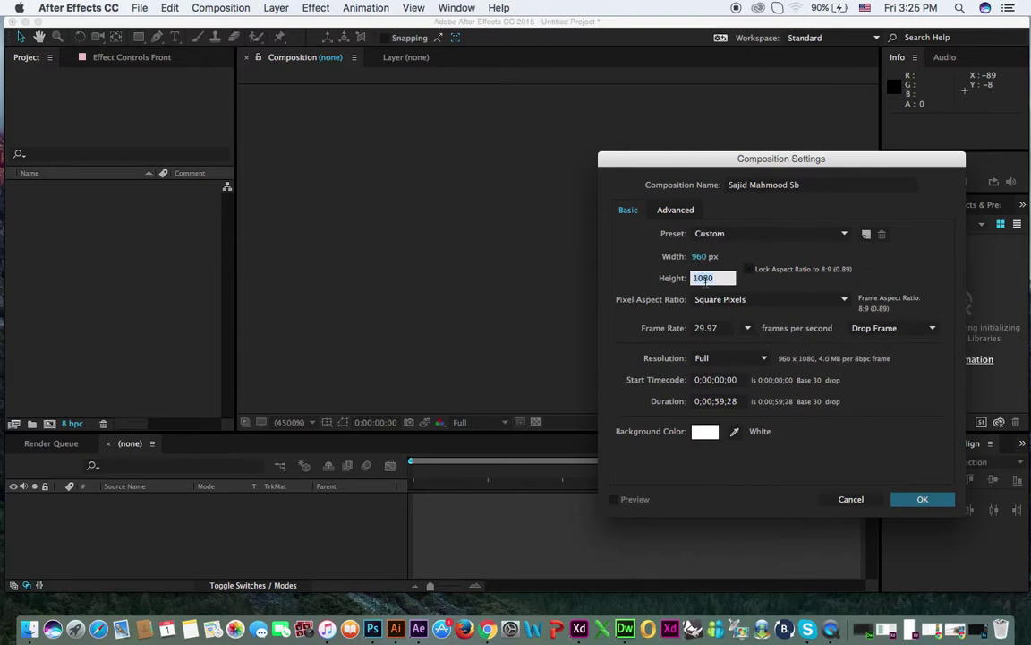
type("640")
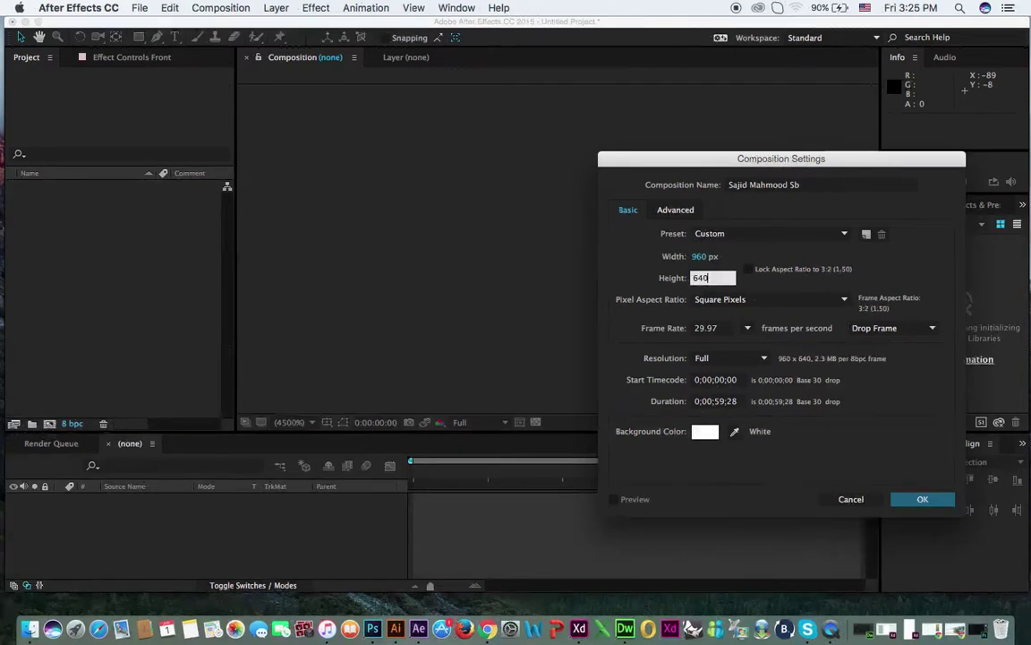
left_click(749, 284)
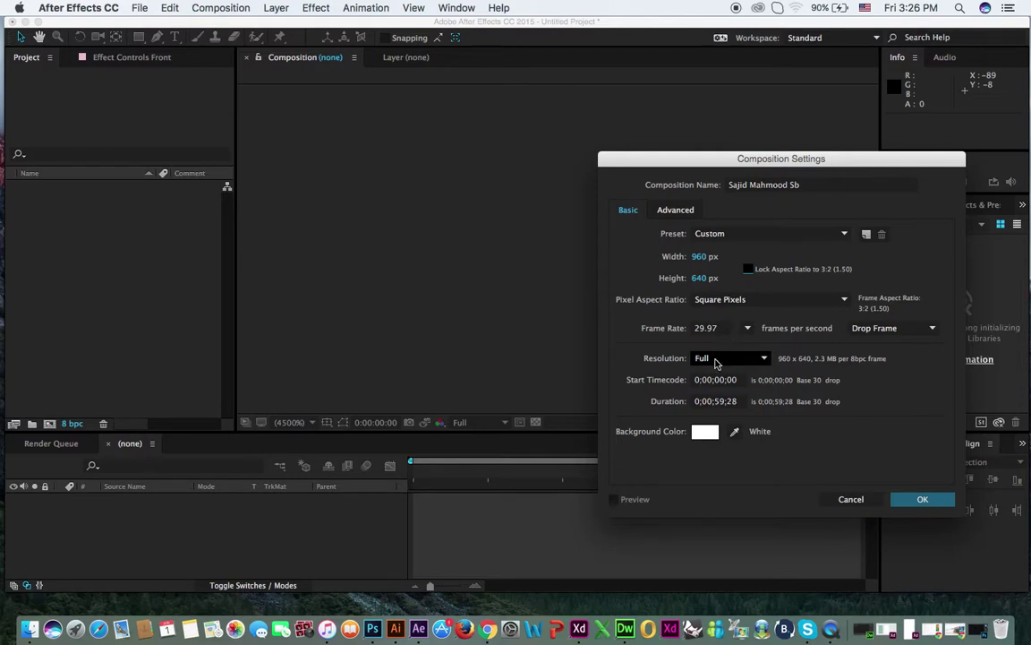
Step: Set the composition duration to 0;00;25;00 and create it
left_click(715, 401)
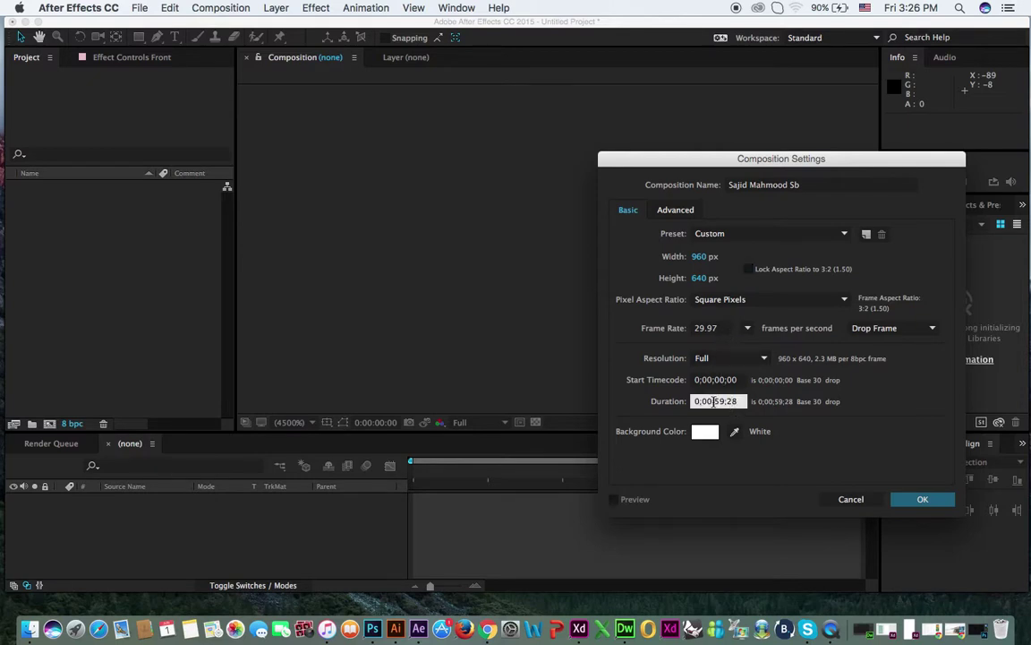
double_click(714, 401)
type("25")
double_click(733, 401)
type("00")
left_click(919, 504)
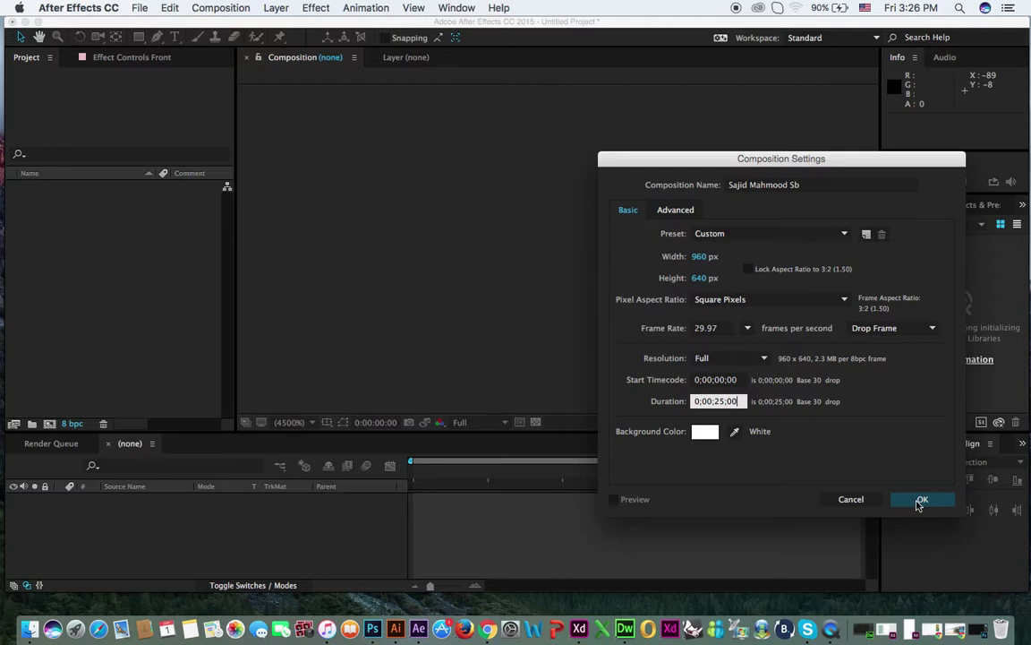
left_click(917, 503)
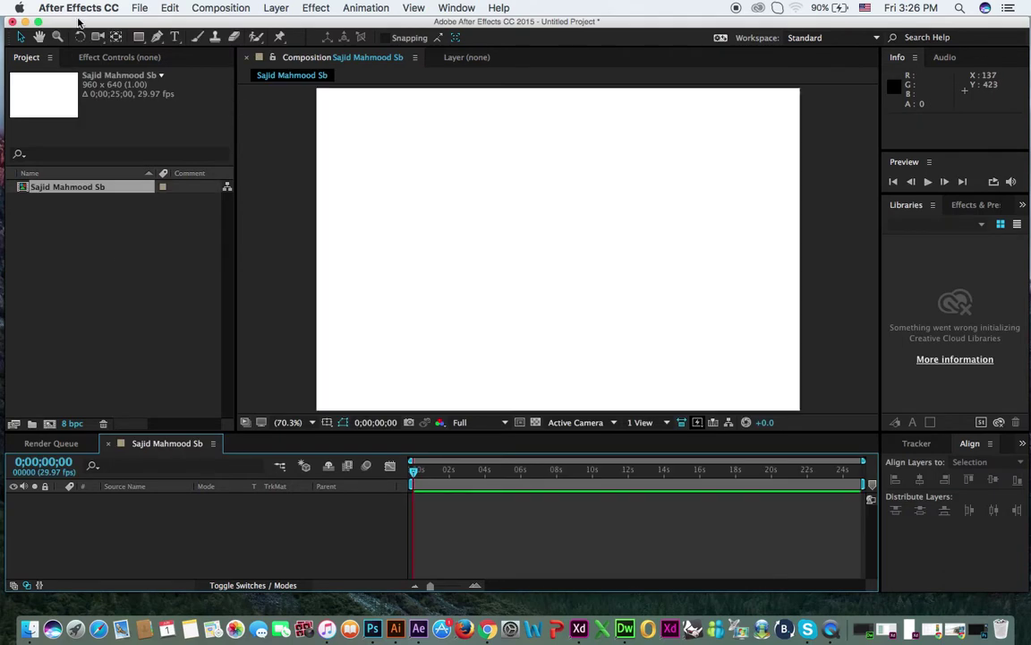
Step: Import all five photos, 1.jpg through 5.jpg, from the photo folder into the project
left_click(138, 8)
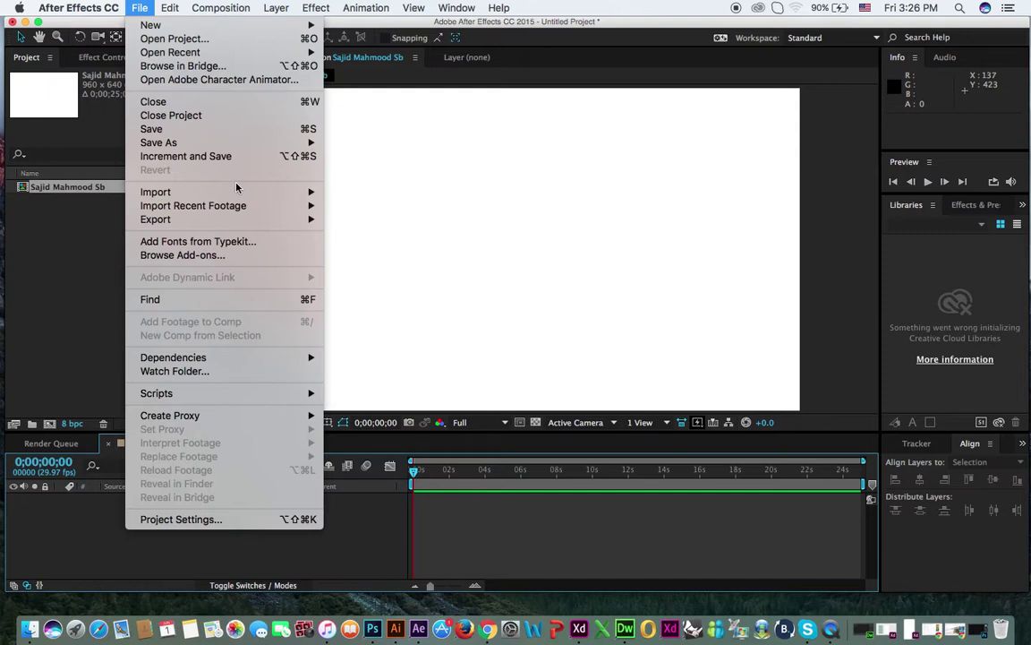
mouse_move(269, 192)
left_click(392, 193)
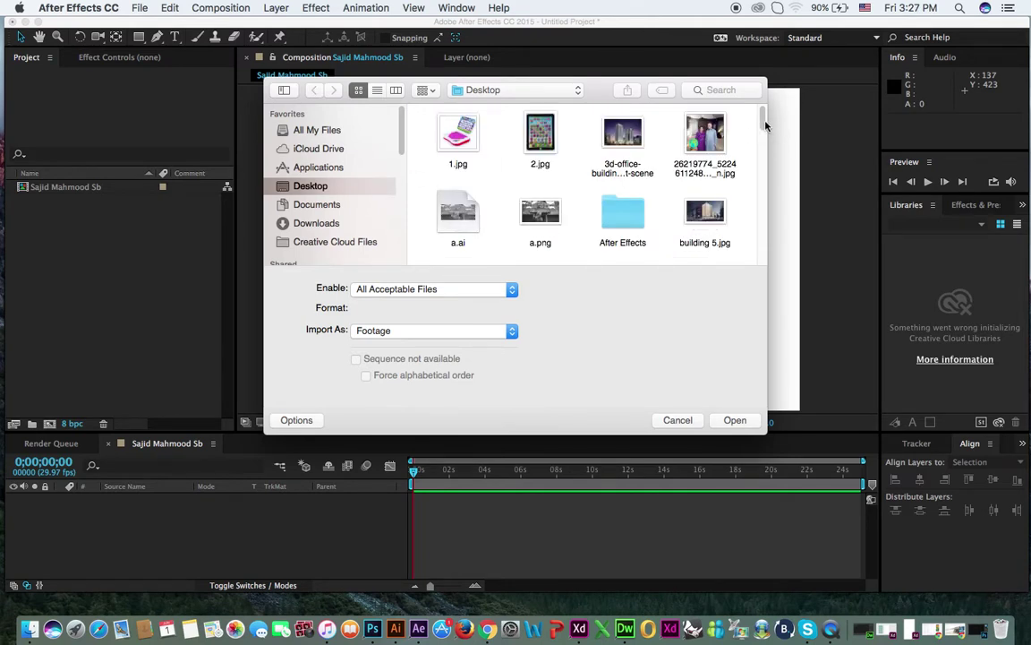
left_click_drag(765, 125, 762, 223)
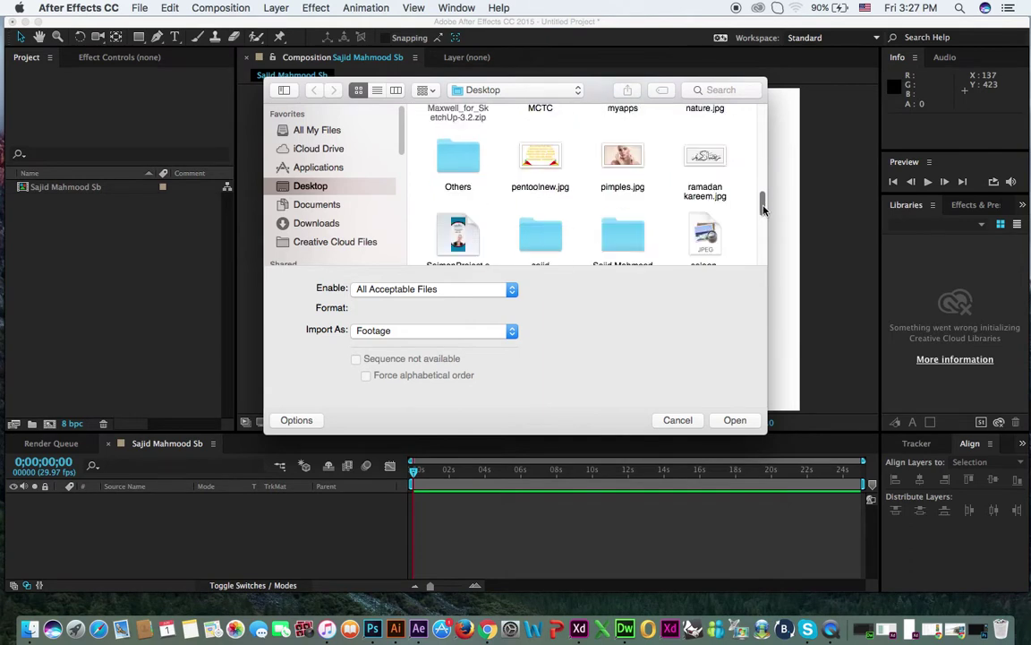
double_click(622, 139)
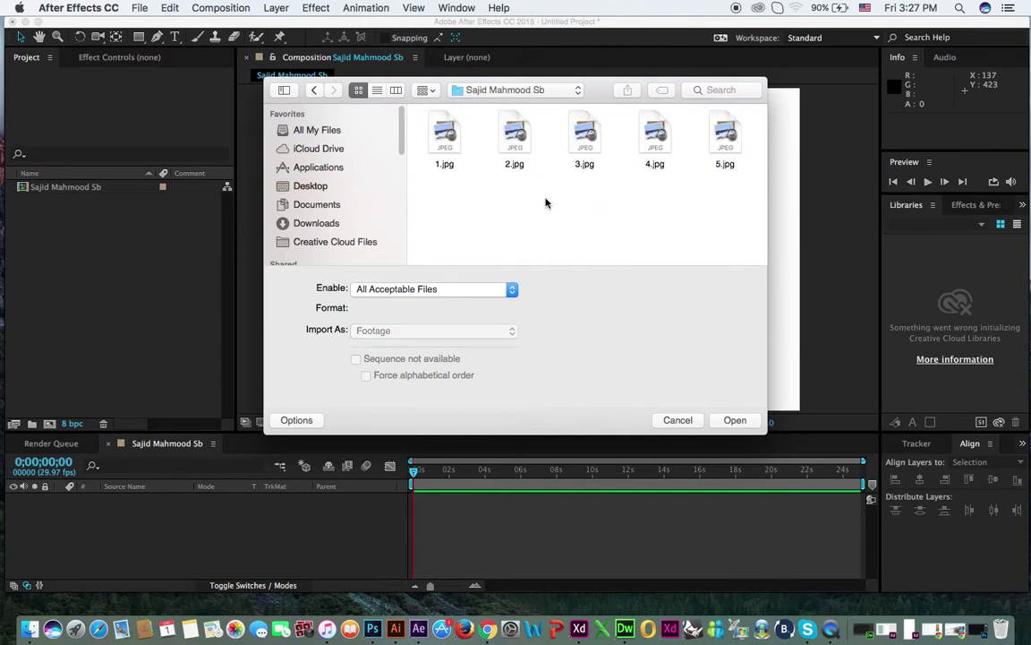
key("super+a")
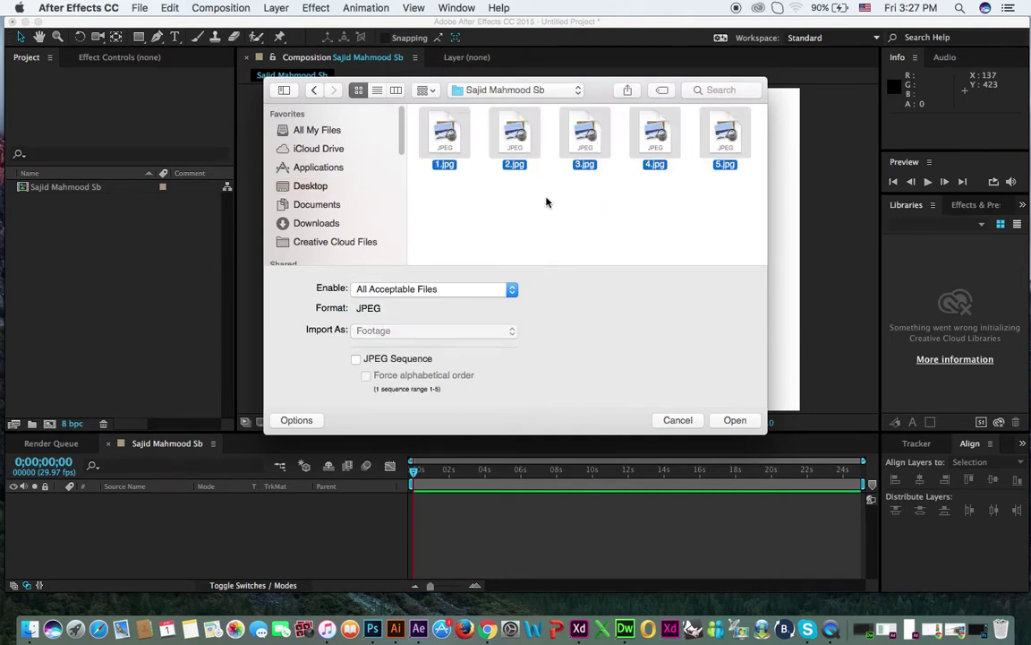
left_click(741, 420)
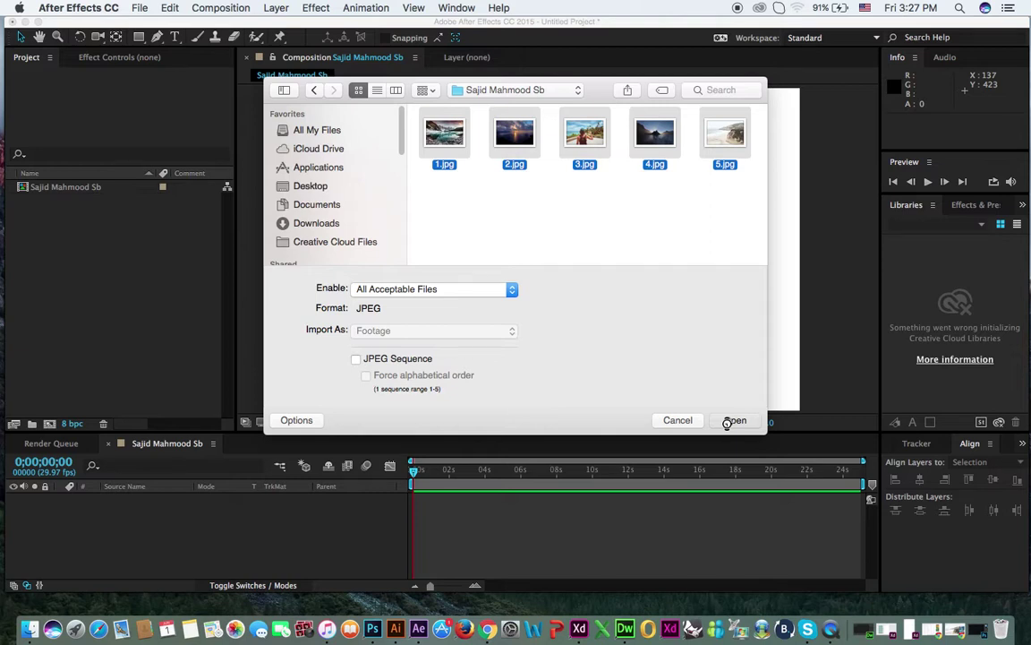
left_click(732, 420)
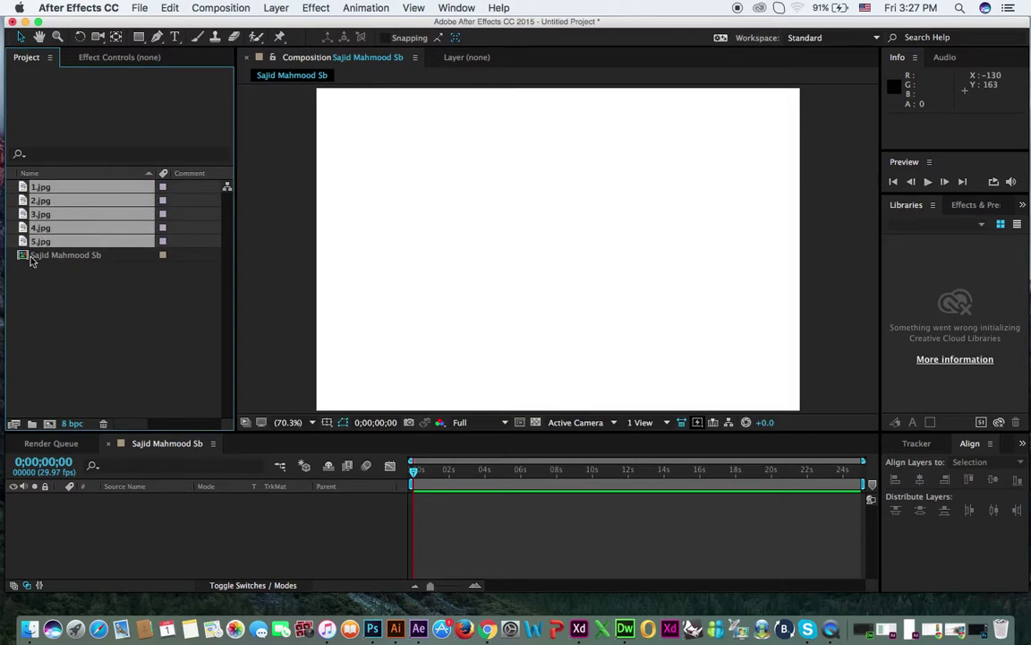
left_click(49, 268)
Step: Add 1.jpg to the composition as a full-frame layer and set the current time to 5 seconds
left_click(41, 187)
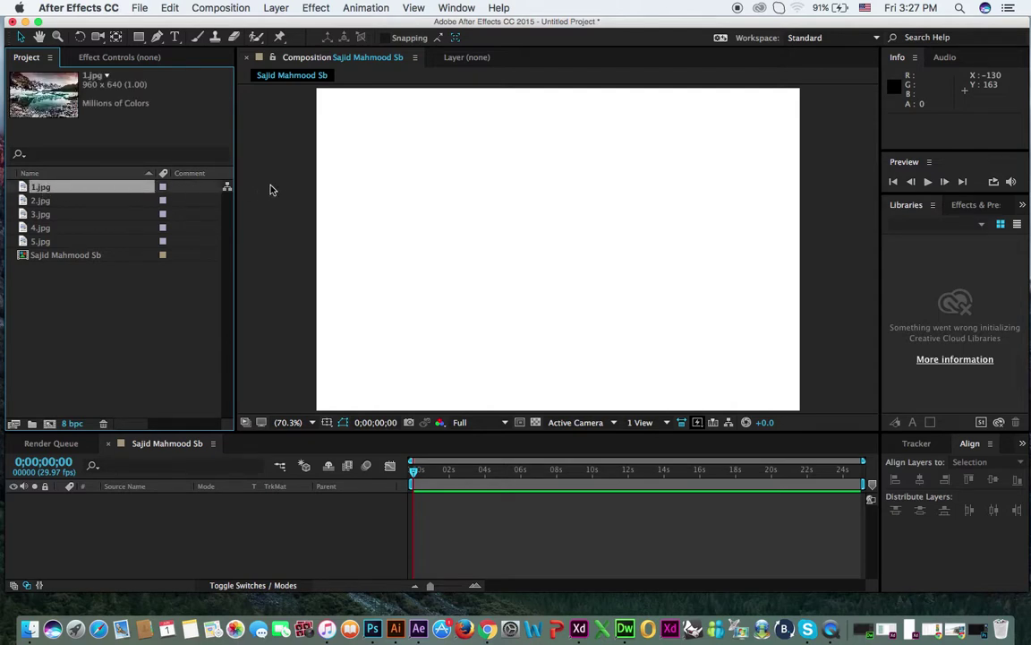
left_click_drag(304, 193, 555, 251)
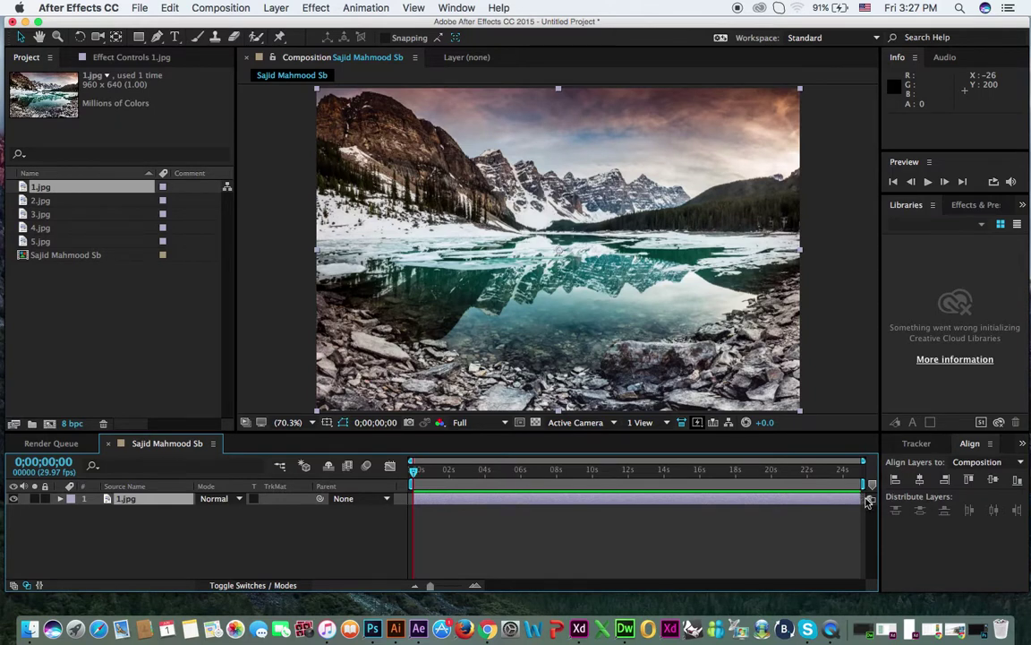
left_click(57, 461)
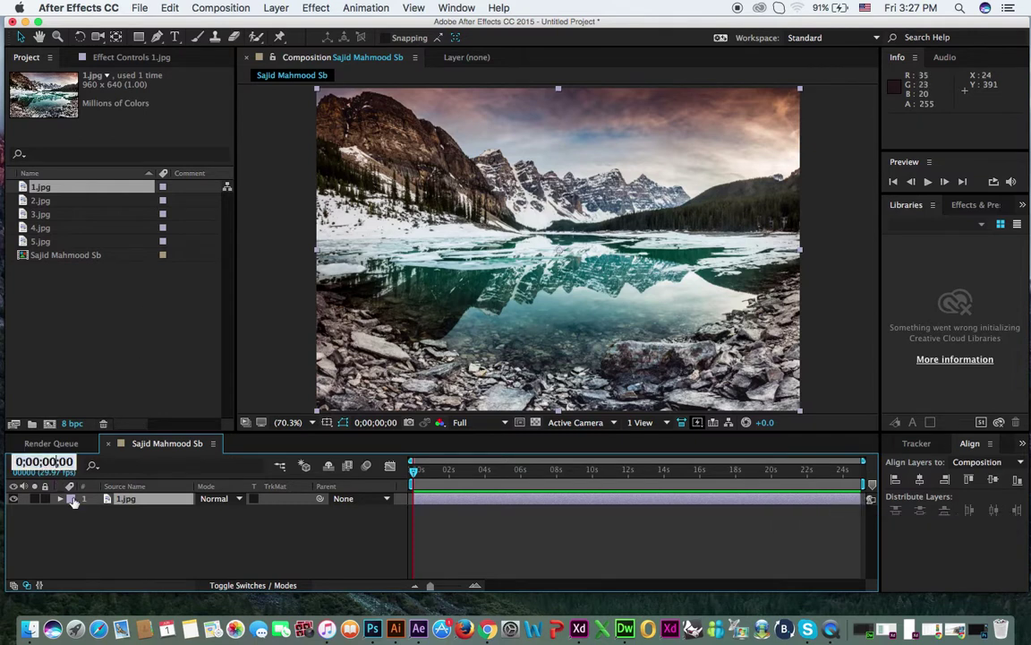
type("500")
key("Return")
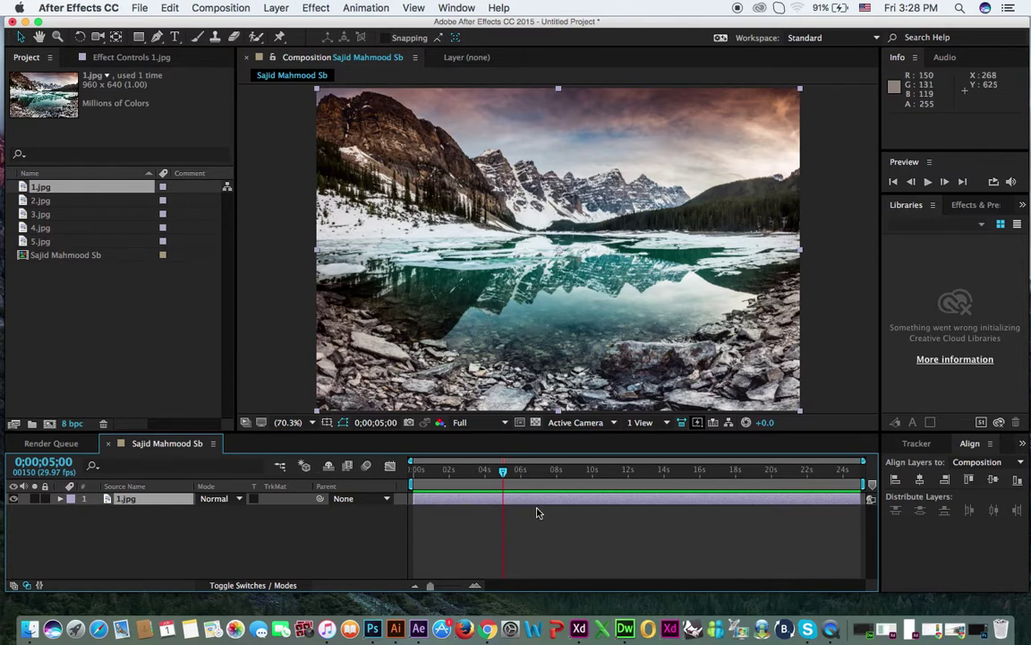
Step: Bring up the Edit menu, dismissing it once before reopening it
left_click(170, 8)
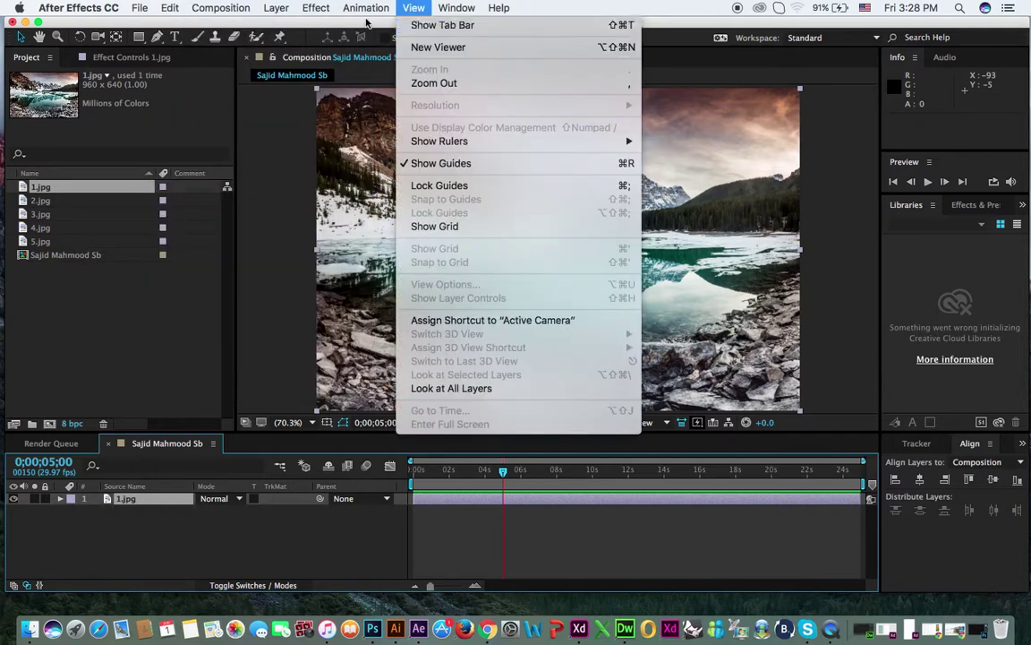
left_click(341, 27)
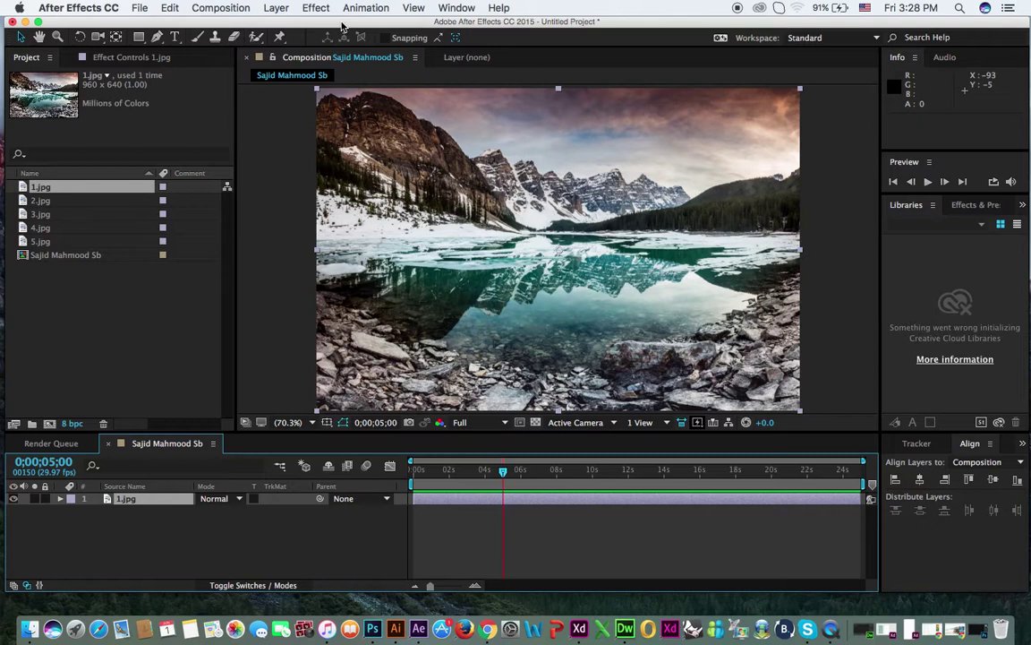
left_click(170, 8)
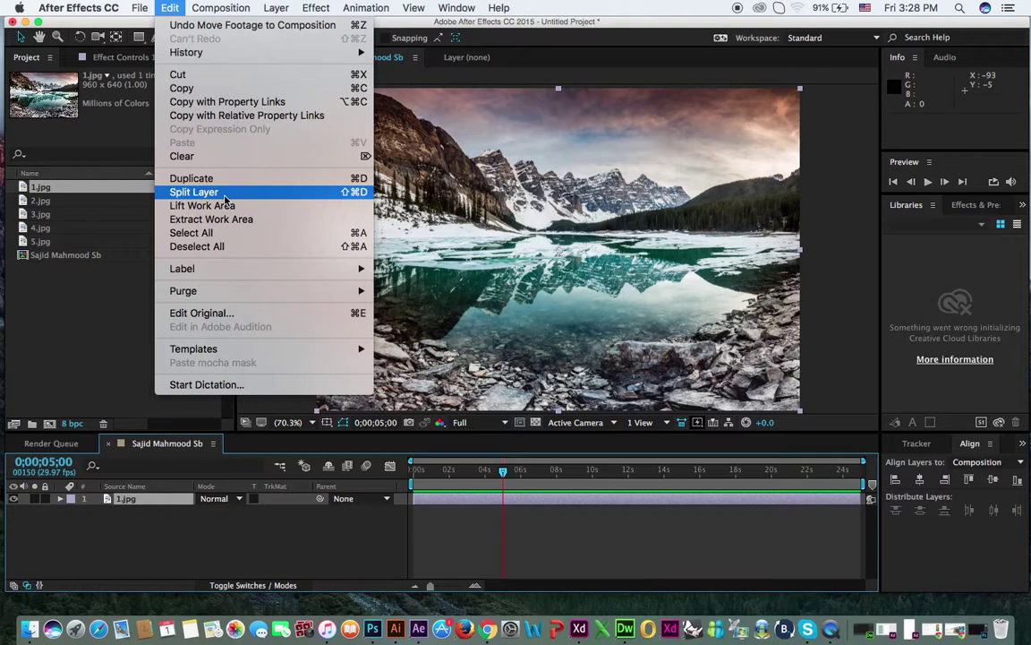
Step: Split 1.jpg at 5 seconds, delete its later part, and add 2.jpg to the composition
left_click(224, 194)
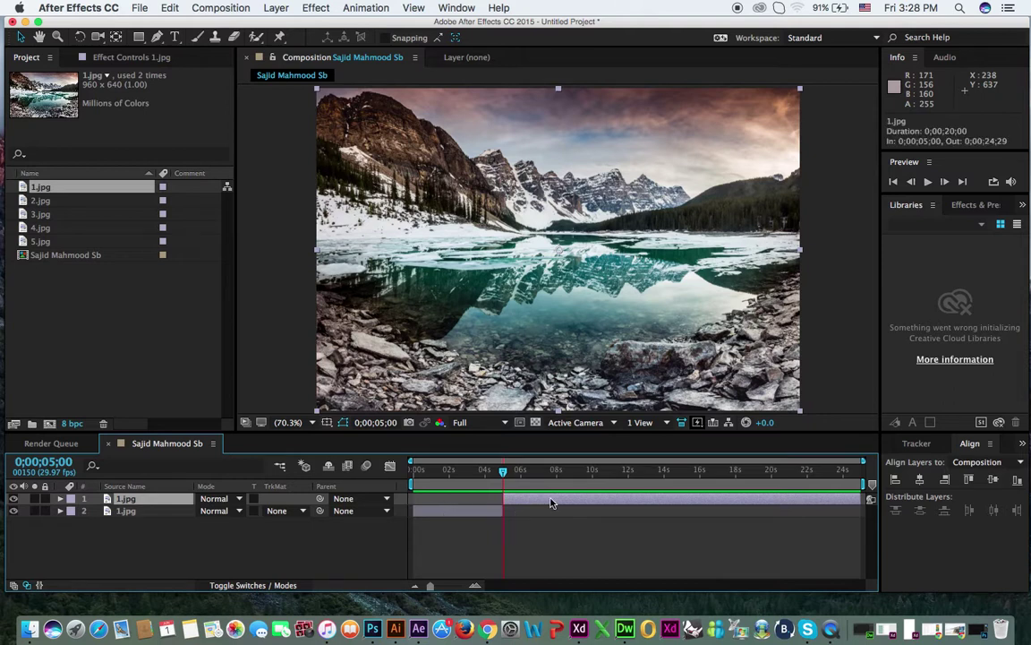
key("Delete")
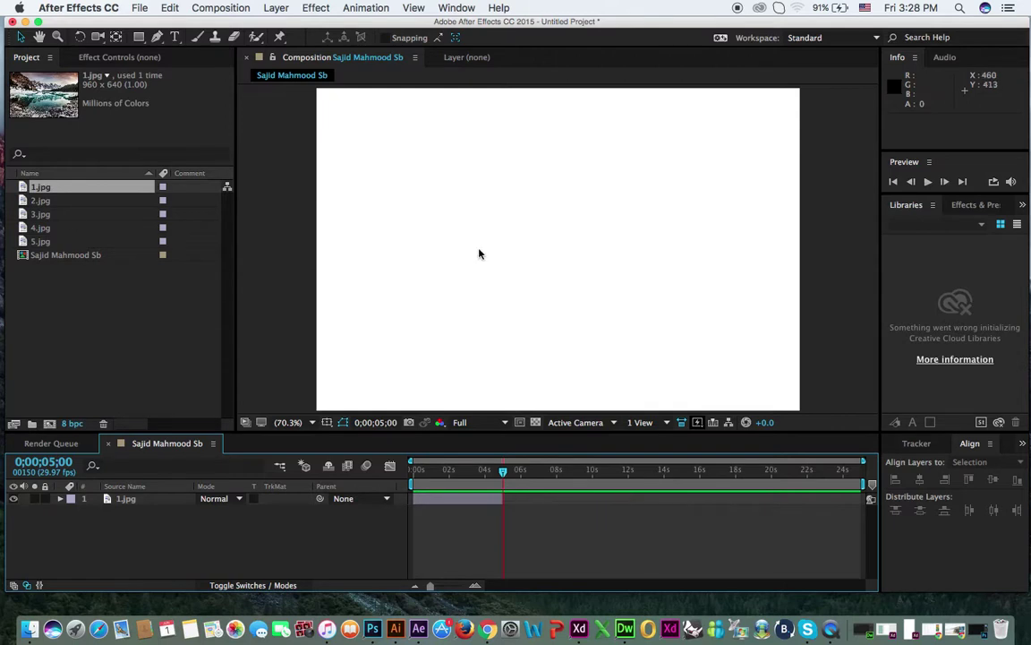
left_click(43, 201)
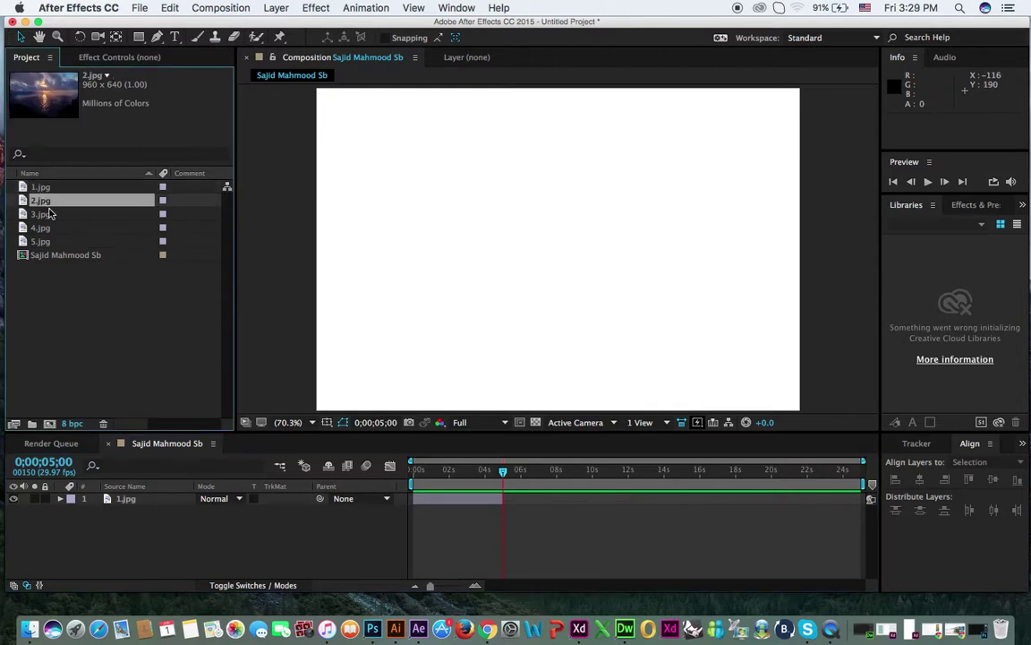
mouse_move(432, 280)
left_mouse_down()
mouse_move(558, 255)
mouse_move(555, 277)
left_mouse_up()
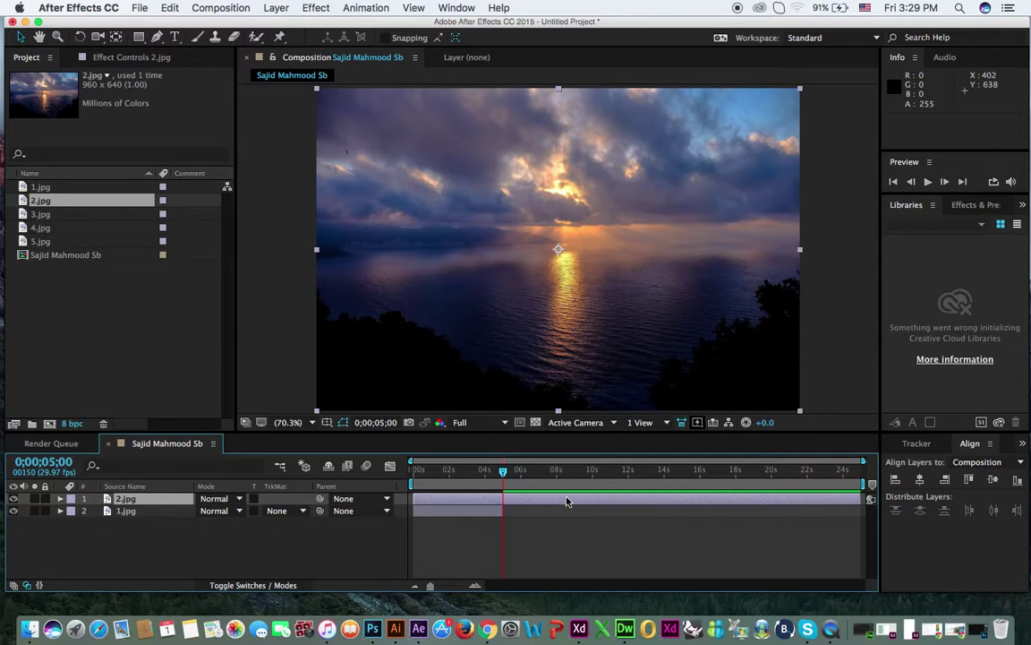
Step: Split 2.jpg at 5 seconds and delete the part before it
left_click(163, 8)
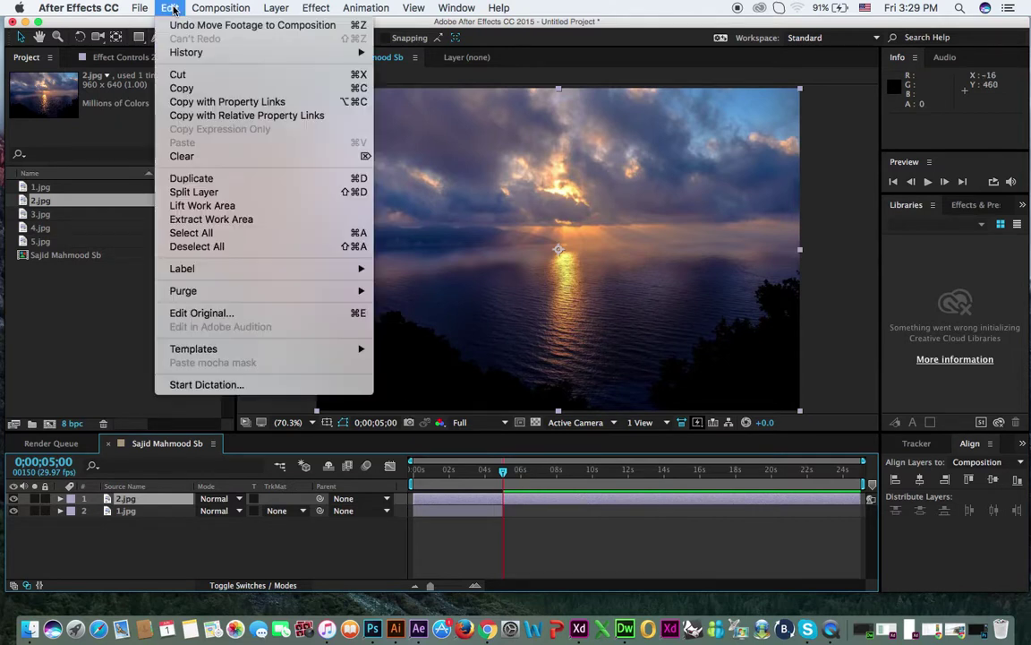
left_click(200, 193)
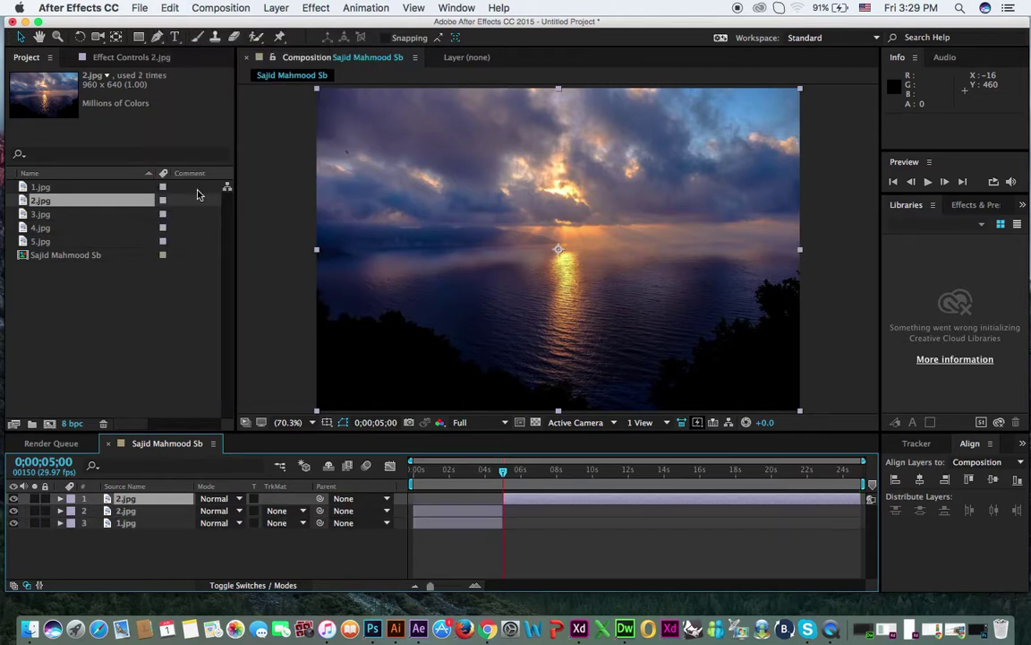
left_click(471, 515)
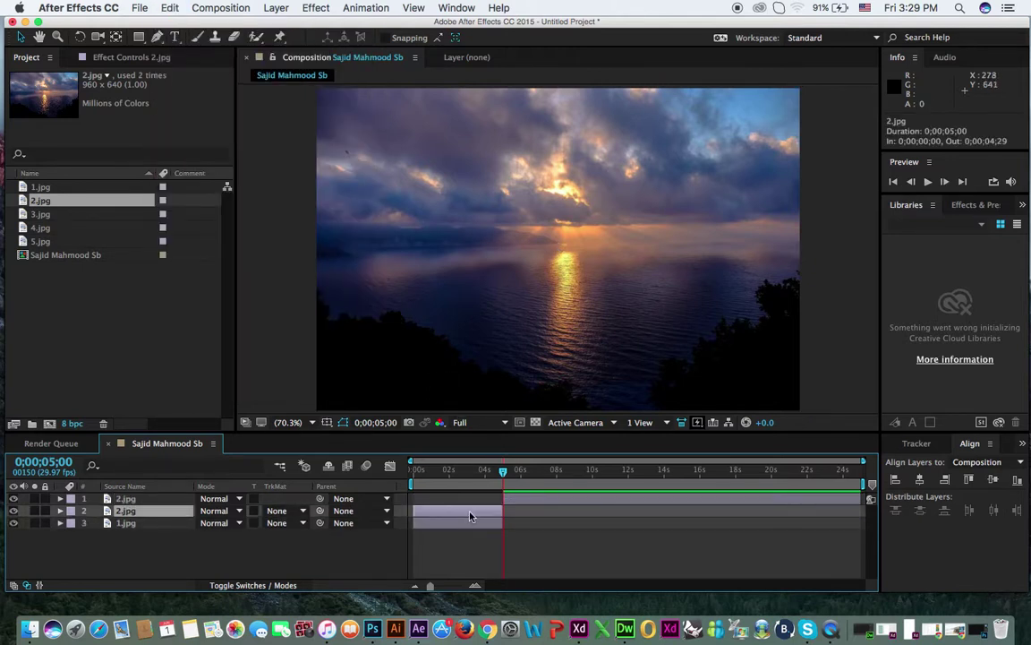
key("Delete")
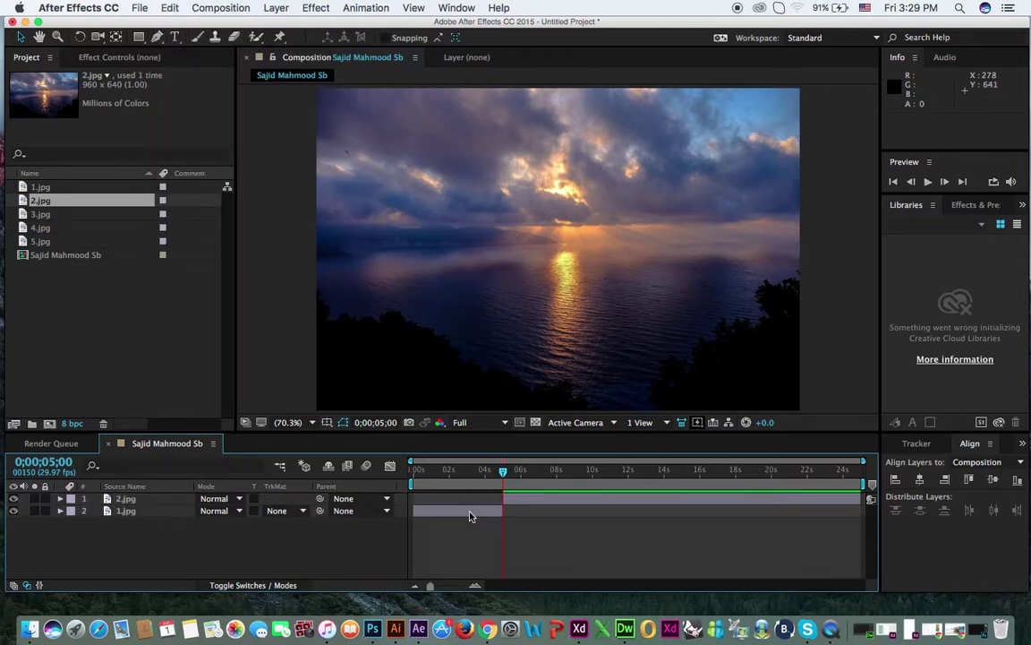
Step: Split 2.jpg at 10 seconds and delete everything after that point
left_click(42, 461)
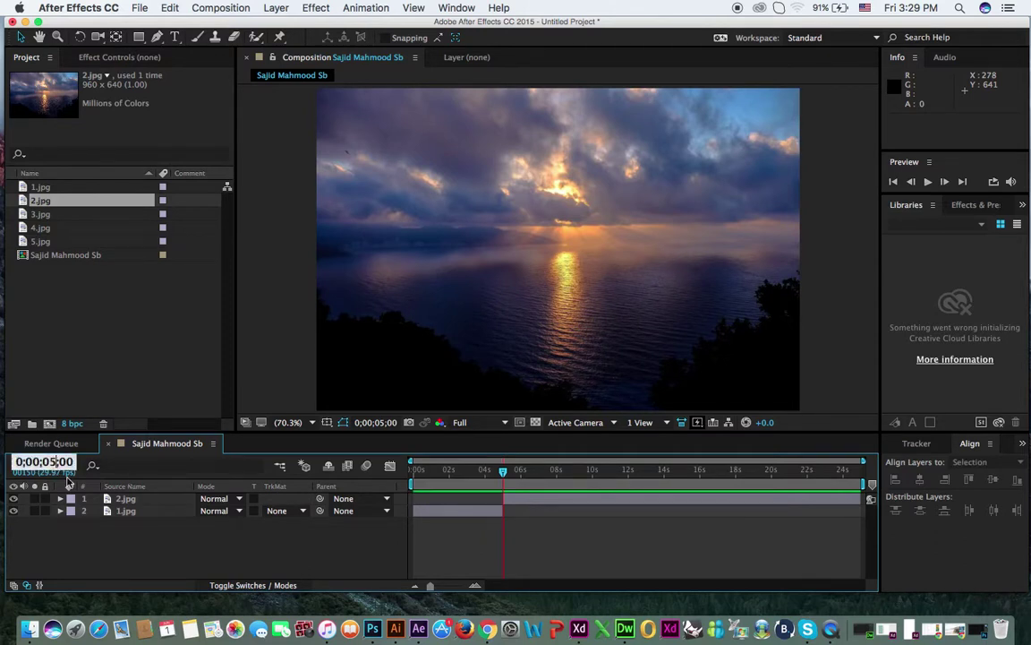
type("10")
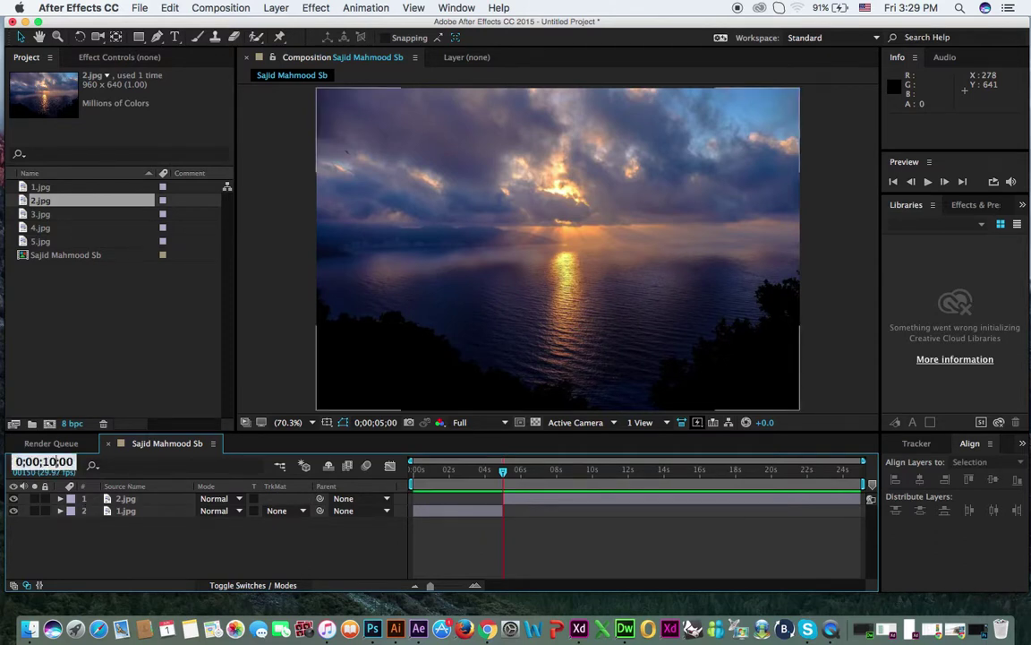
key("Return")
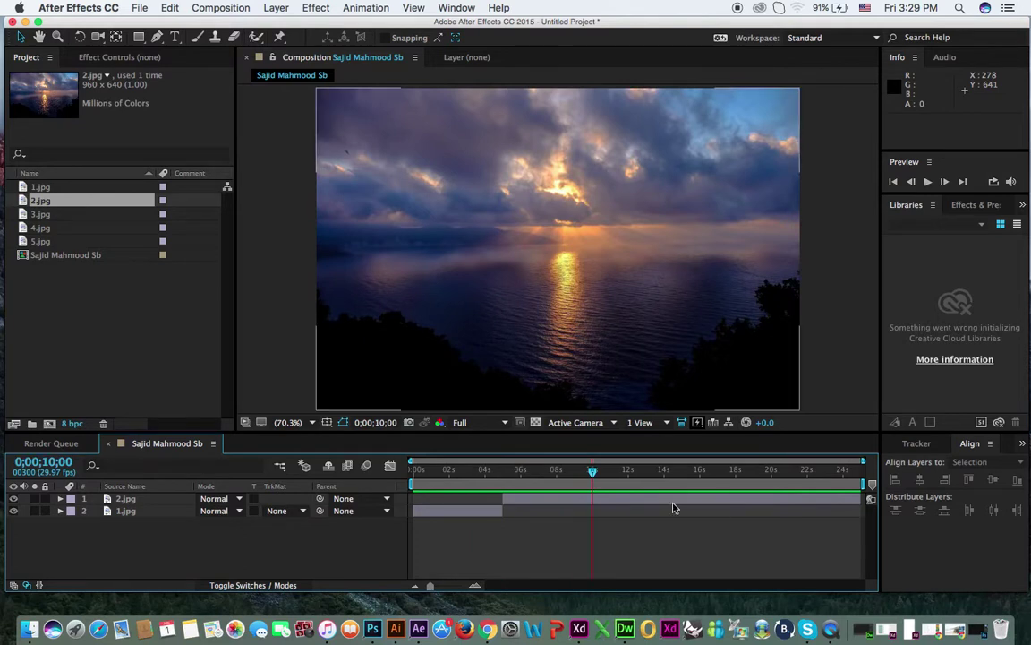
left_click(621, 498)
left_click(170, 8)
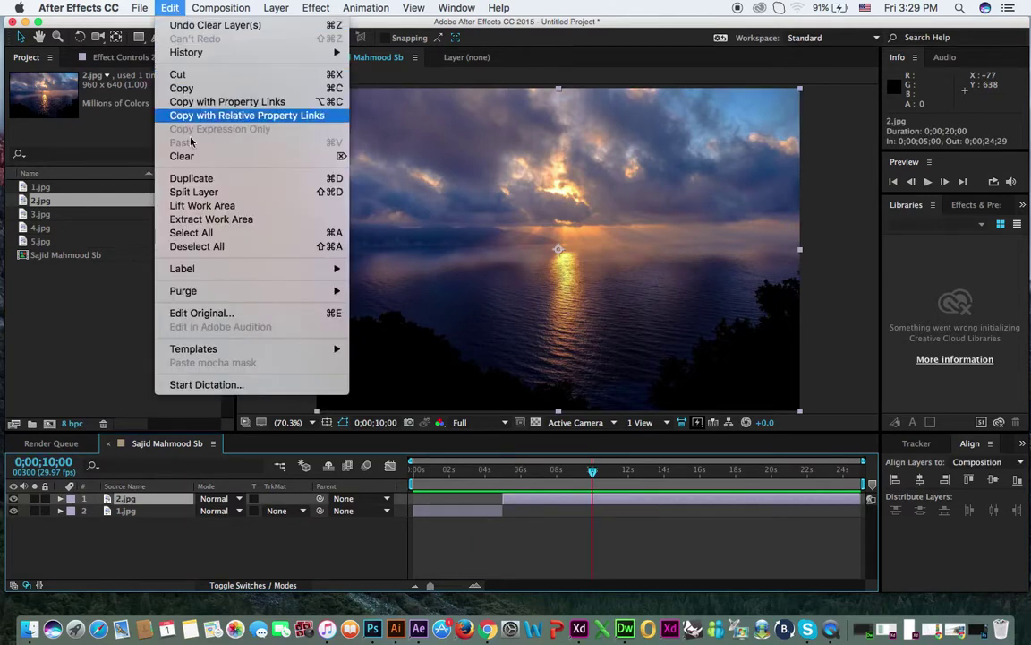
left_click(255, 191)
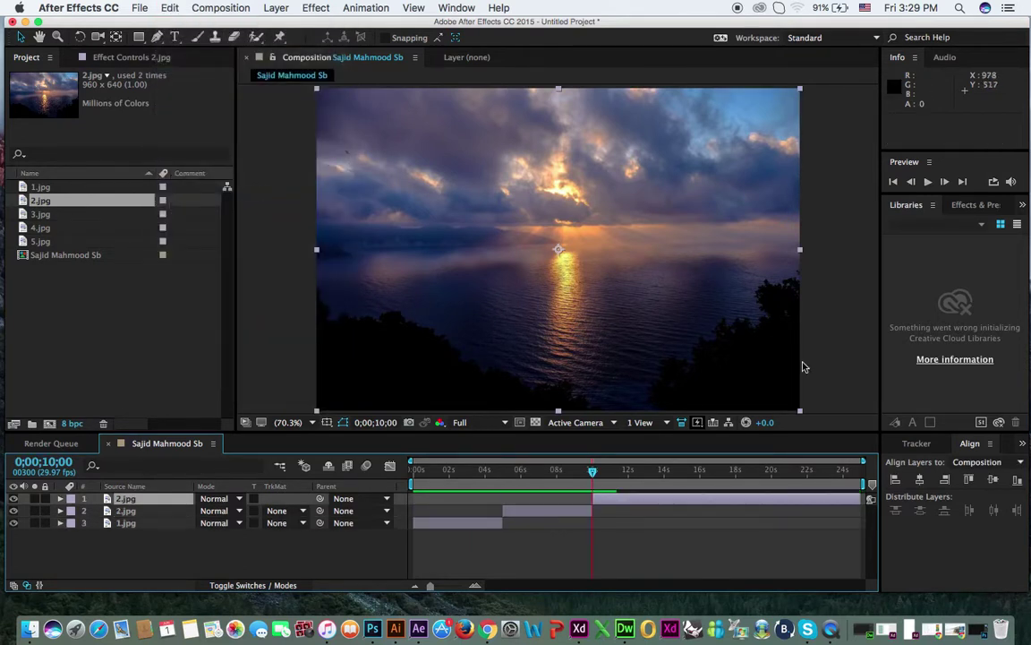
key("Delete")
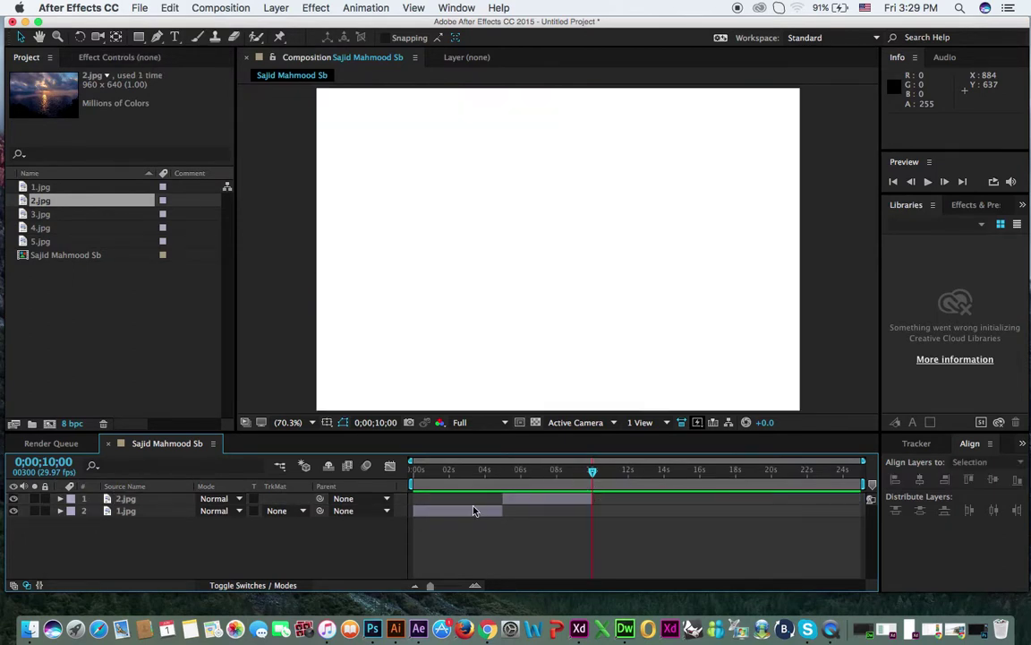
Step: Add 3.jpg to the composition, split it at 10 seconds, and delete the earlier part
left_click_drag(45, 214, 558, 250)
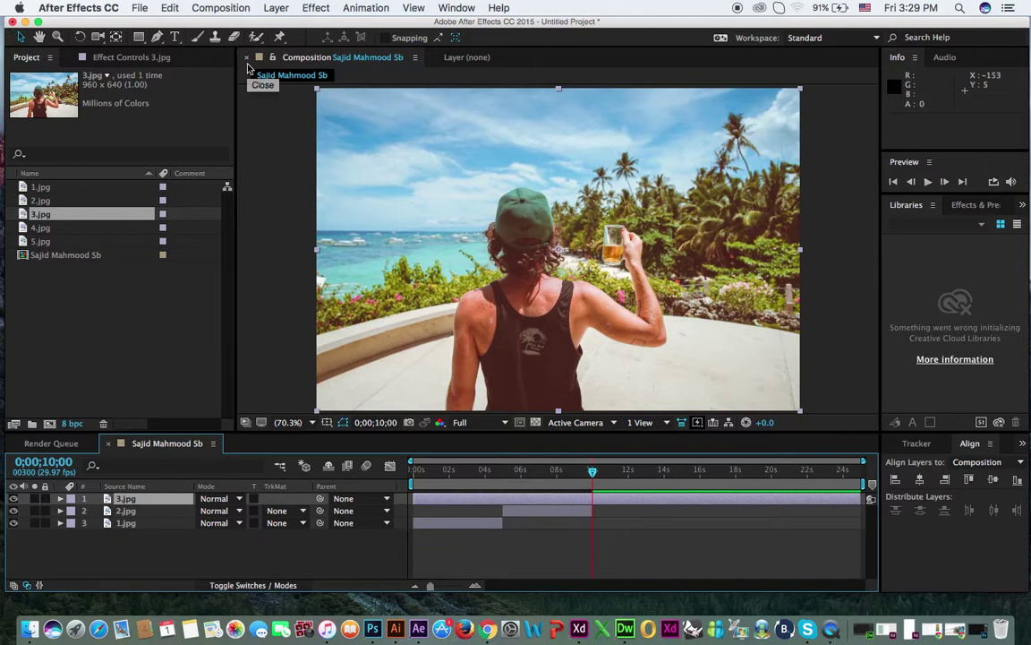
key("super+shift+d")
left_click(507, 507)
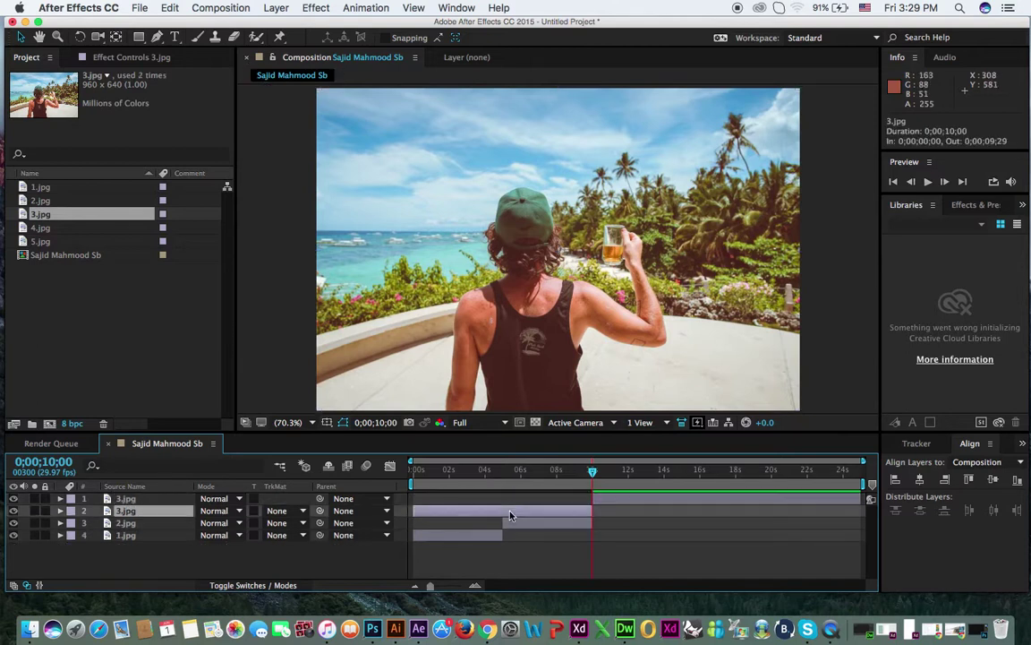
key("Delete")
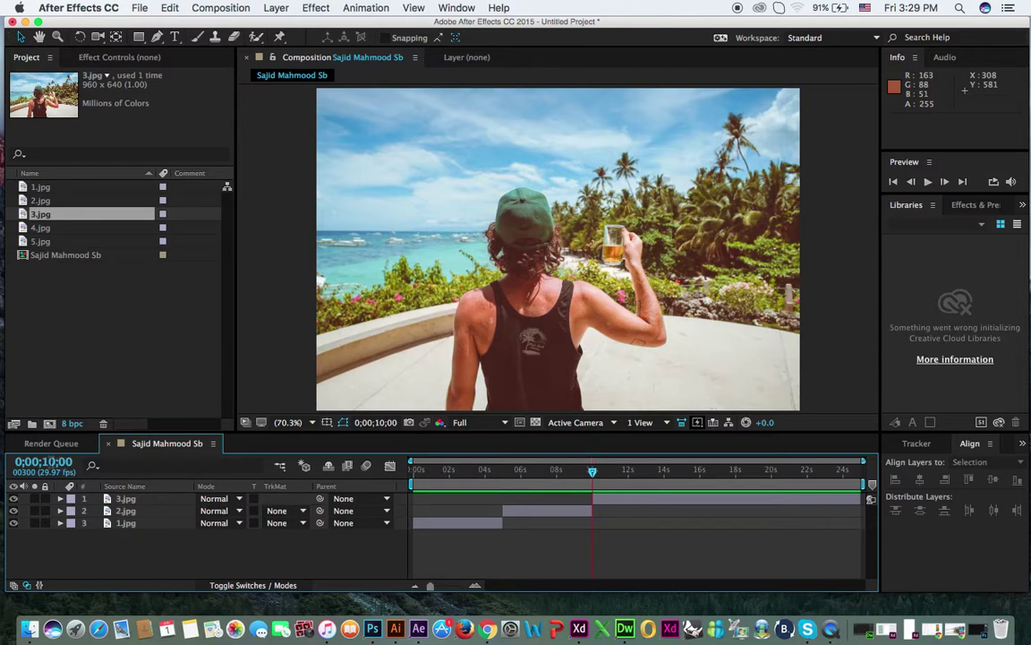
Step: Trim 3.jpg to end at 15 seconds and add 4.jpg as a new layer
left_click(54, 461)
type("1500")
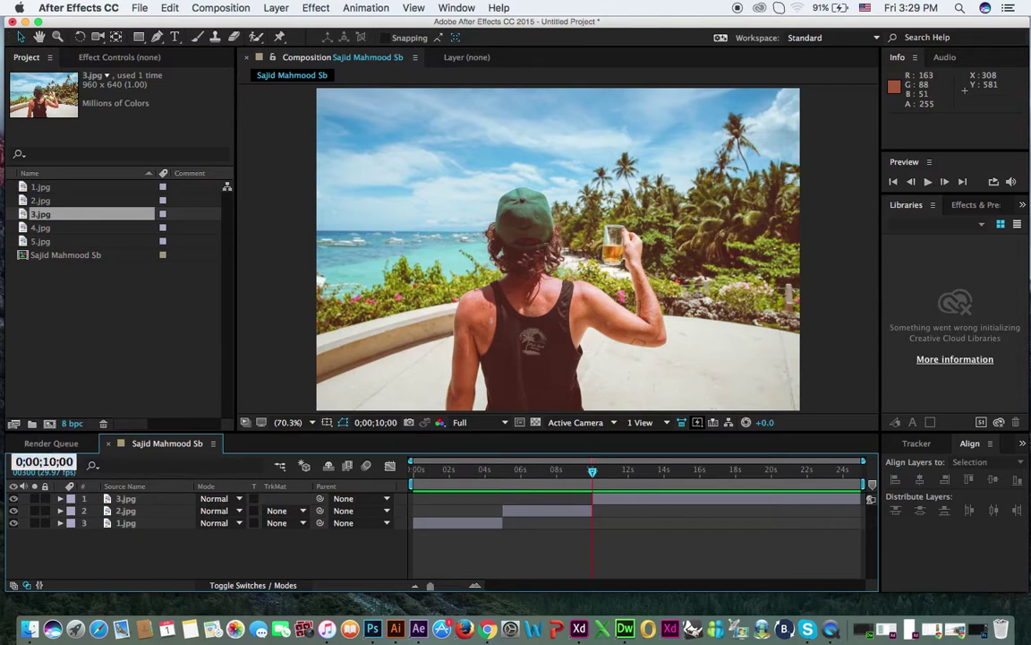
key("Return")
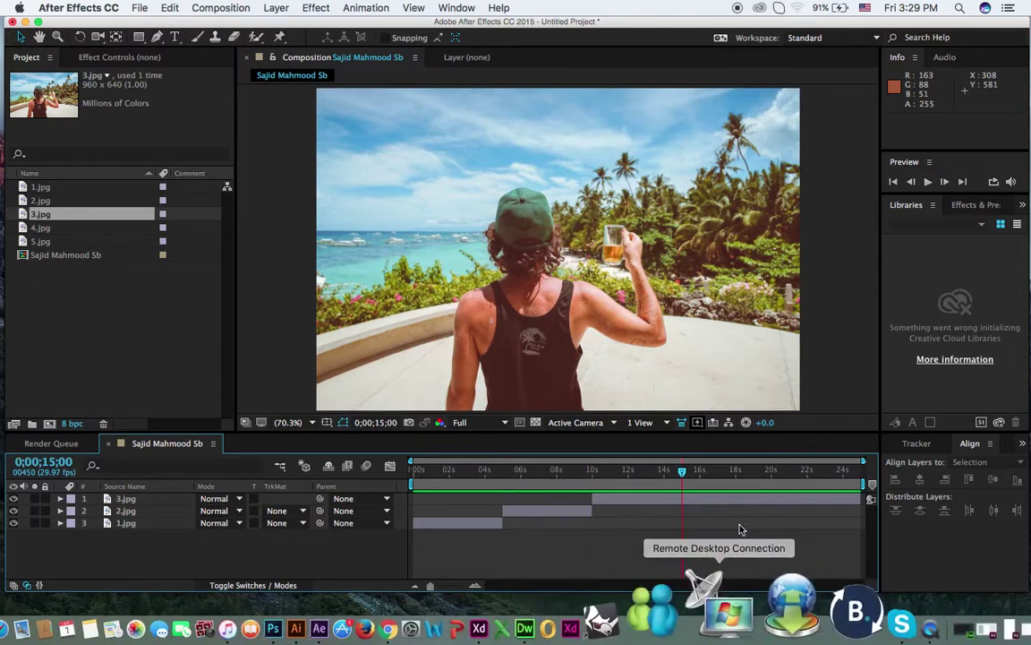
left_click(714, 499)
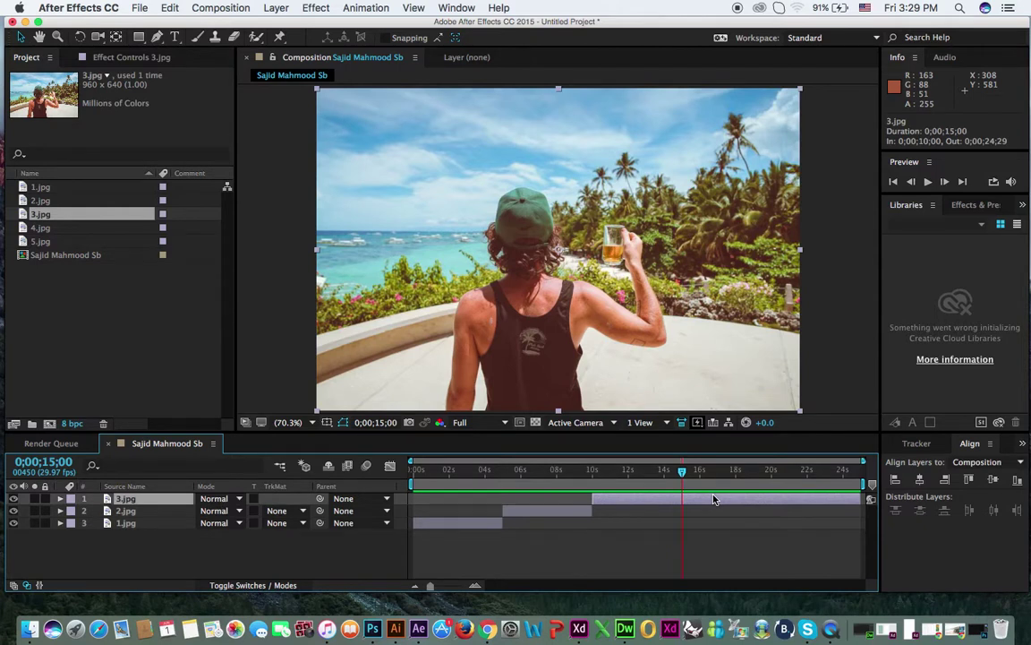
key("ctrl+shift+d")
key("Delete")
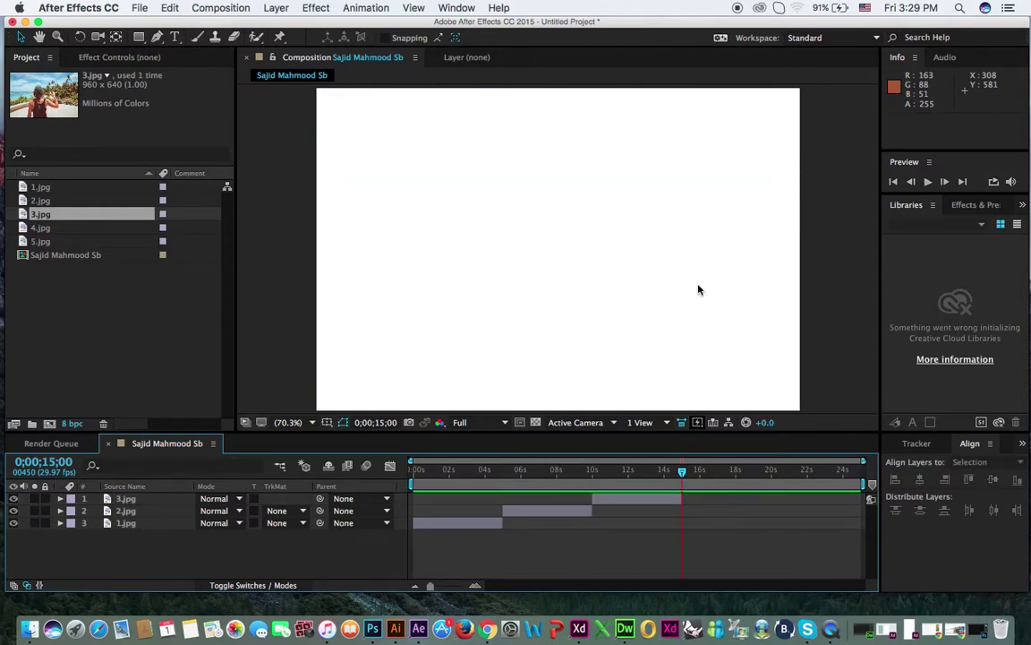
left_click_drag(49, 229, 562, 264)
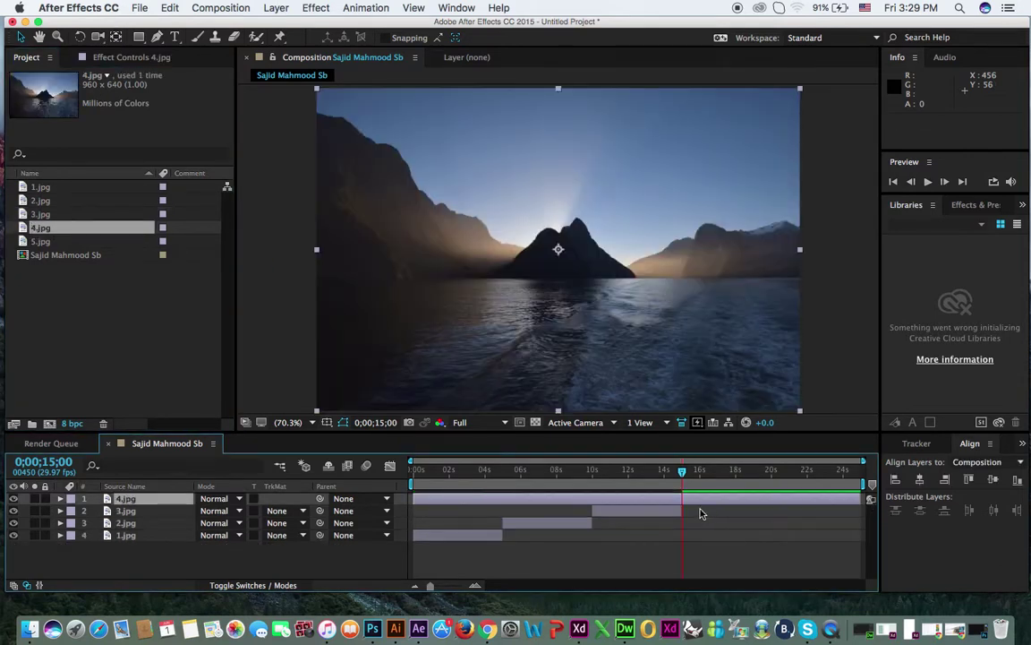
Step: Trim 4.jpg to start at 15 seconds and move the current time to 20 seconds
key("ctrl+shift+d")
key("Delete")
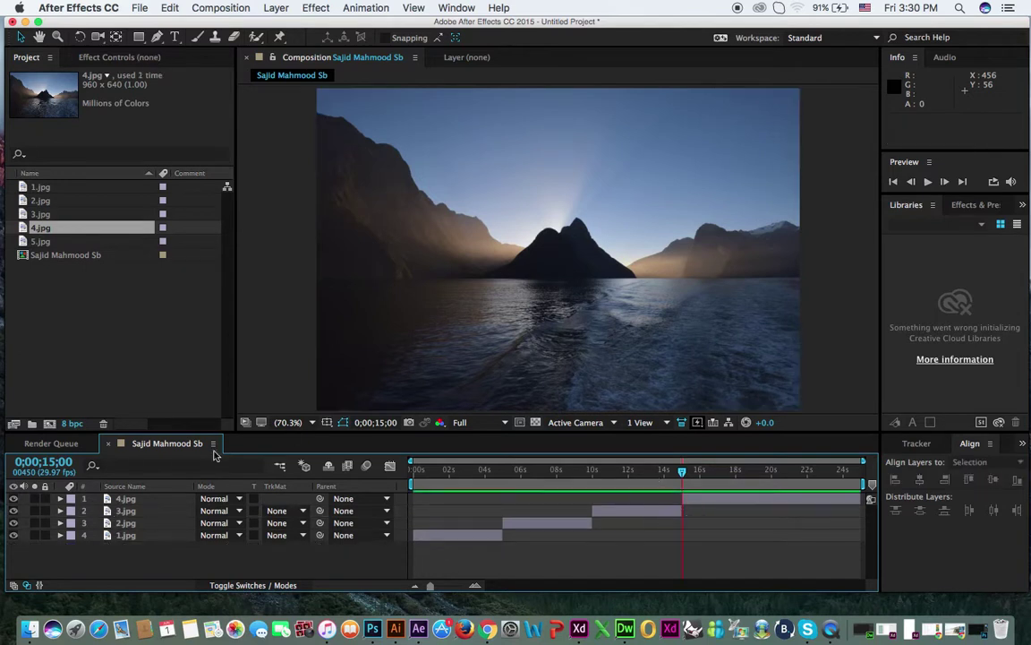
left_click(51, 462)
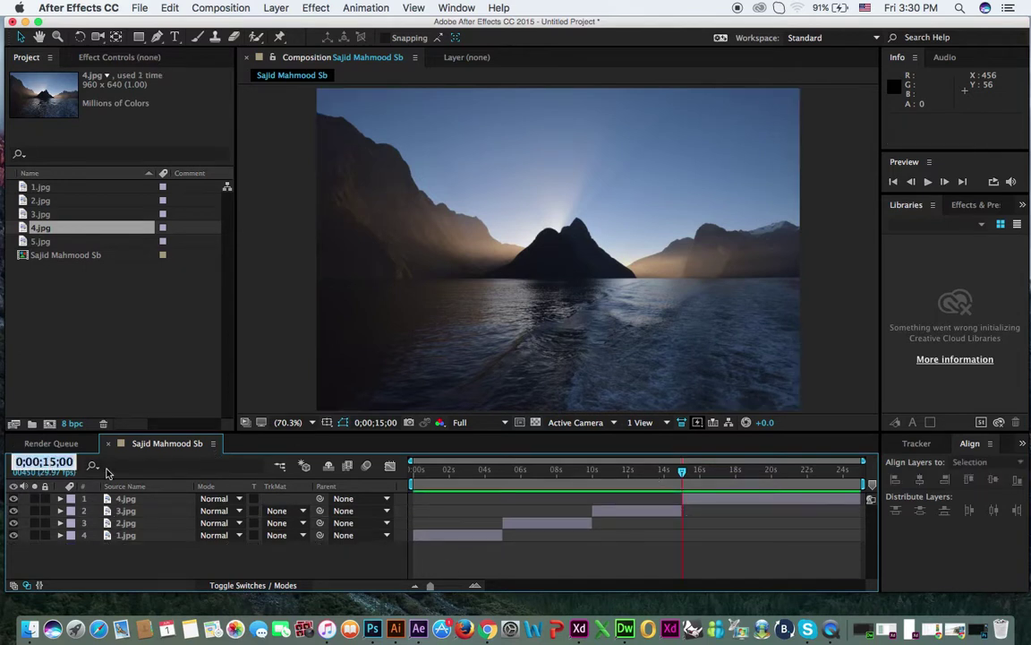
type("20")
key("Return")
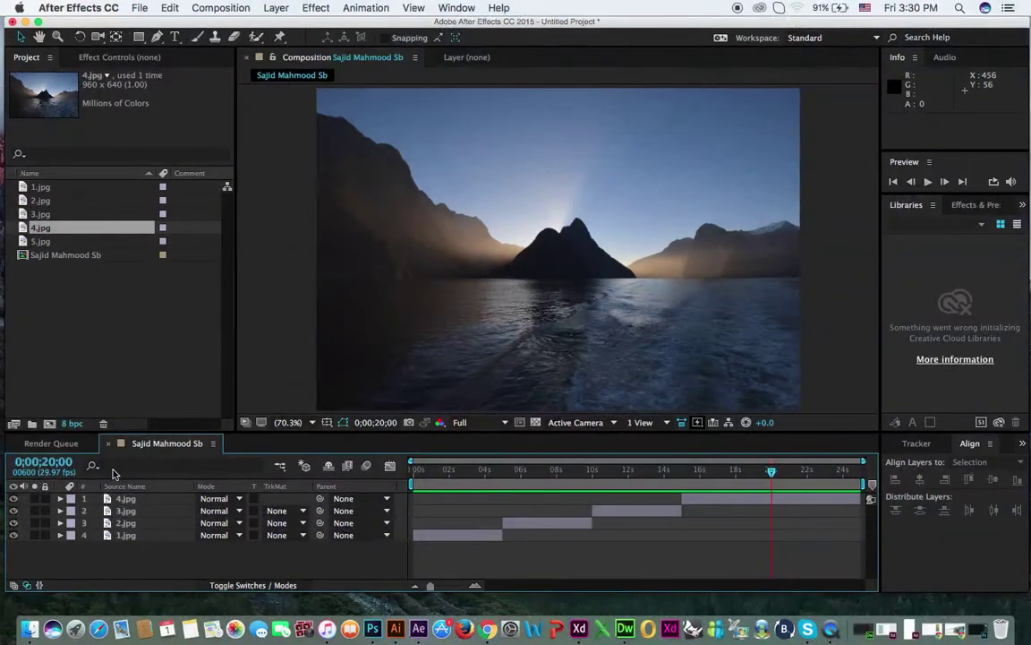
Step: Cut 4.jpg at 20 seconds, delete its tail, and add 5.jpg as a new layer
left_click(805, 502)
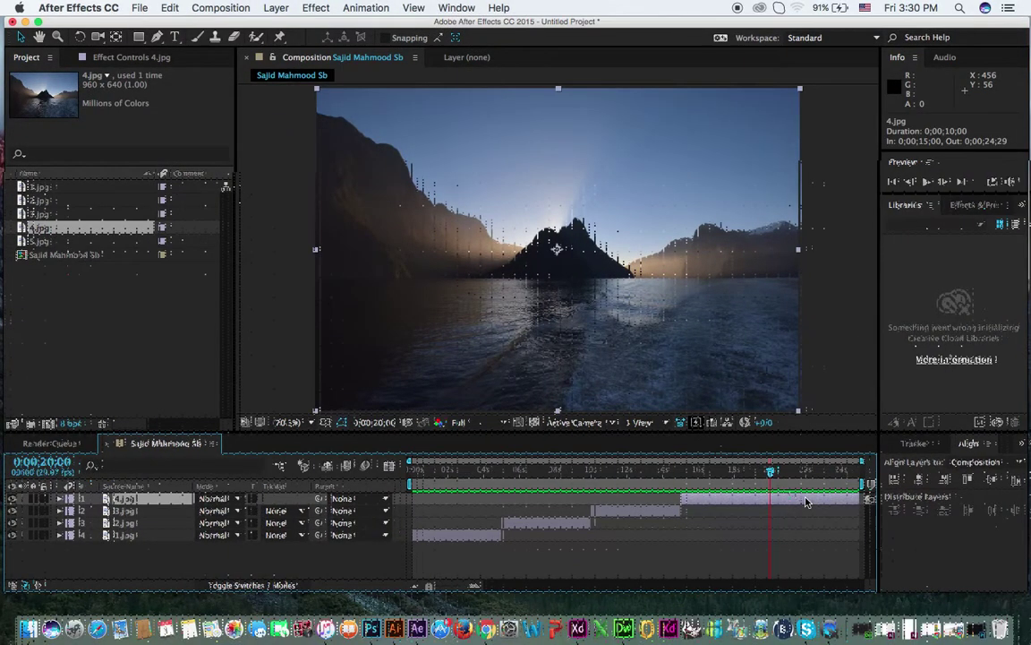
key("super+shift+d")
key("Delete")
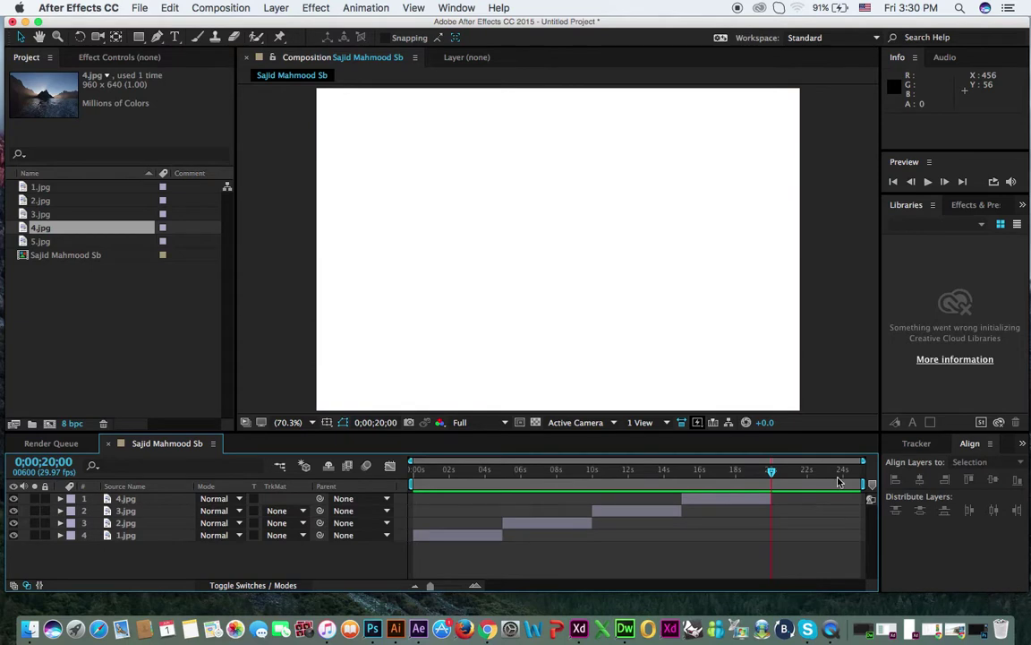
mouse_move(51, 244)
left_mouse_down()
mouse_move(556, 268)
mouse_move(601, 256)
left_mouse_up()
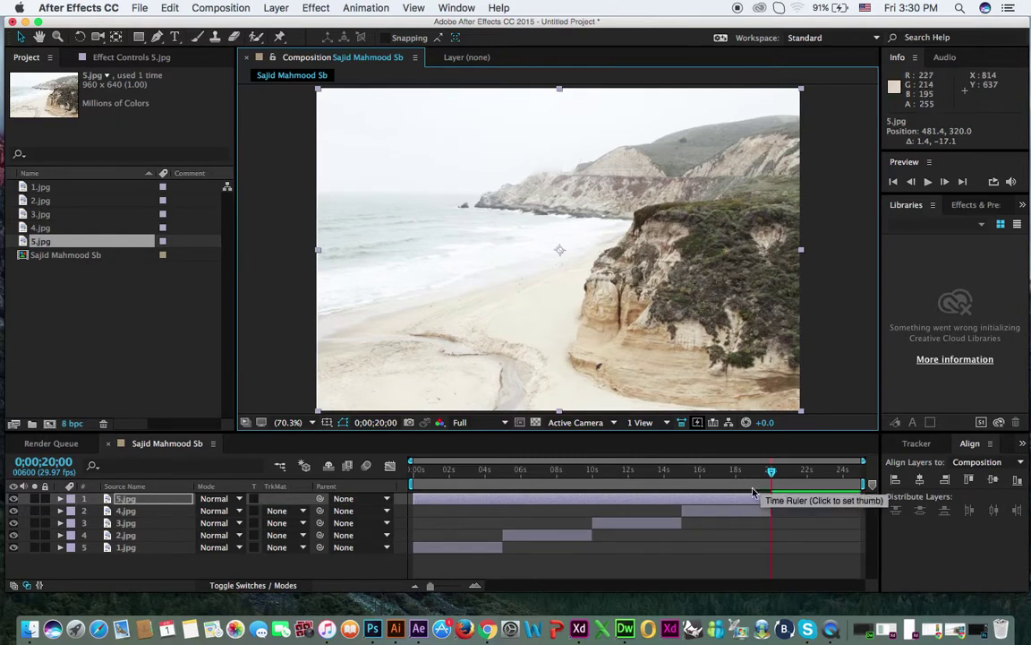
Step: Set 5.jpg's in point to 20 seconds and scrub the timeline to review all five photos
key("bracketleft")
left_click(725, 512)
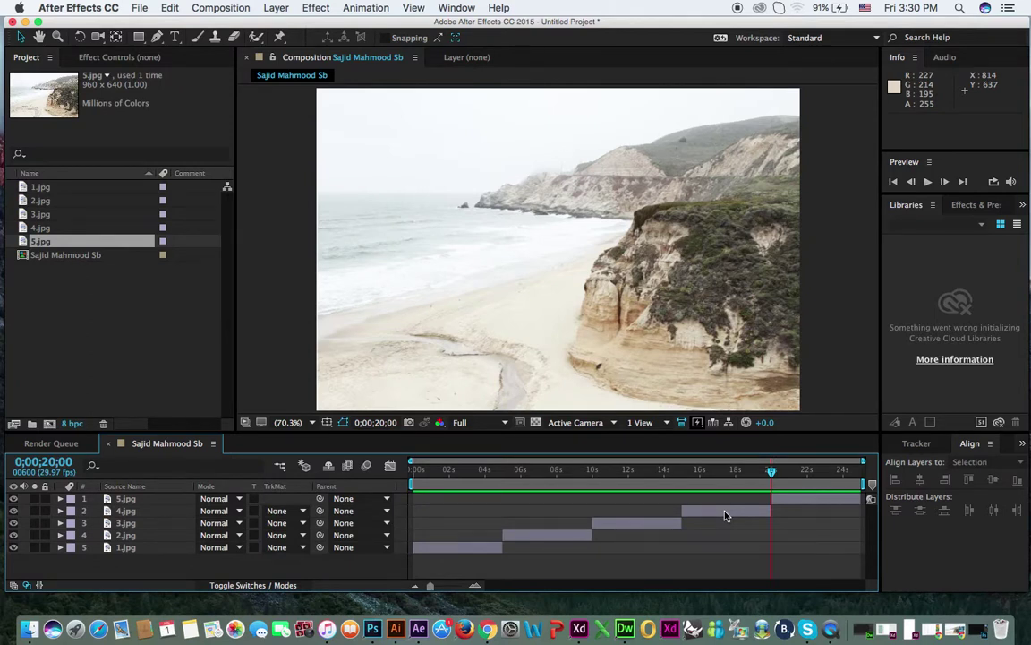
mouse_move(773, 474)
left_mouse_down()
mouse_move(482, 475)
mouse_move(383, 489)
mouse_move(867, 483)
mouse_move(474, 489)
left_mouse_up()
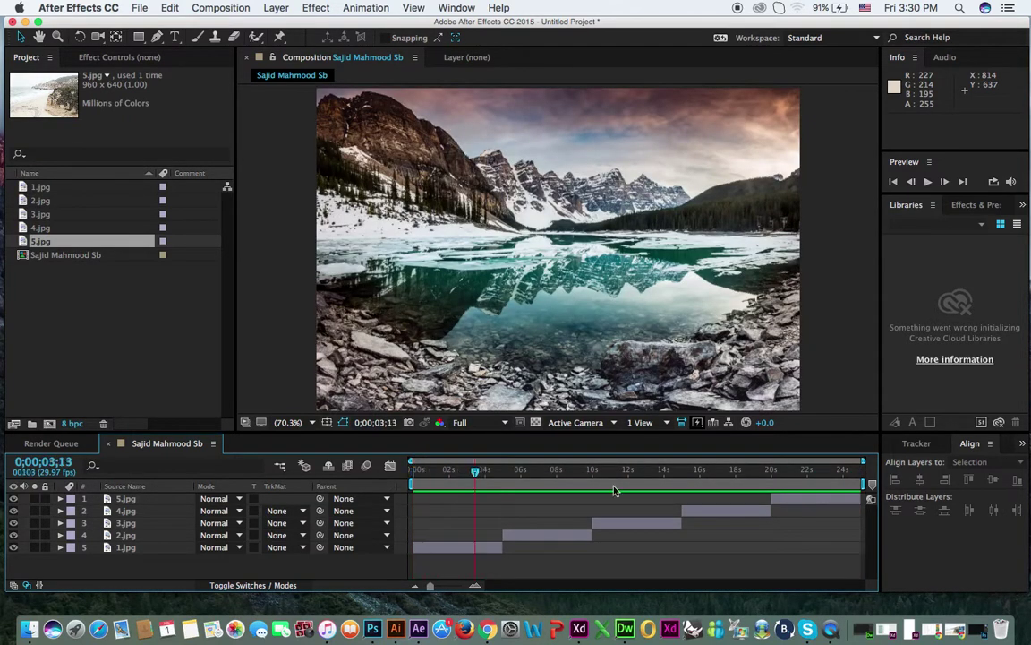
left_click_drag(614, 490, 392, 491)
left_click(440, 548)
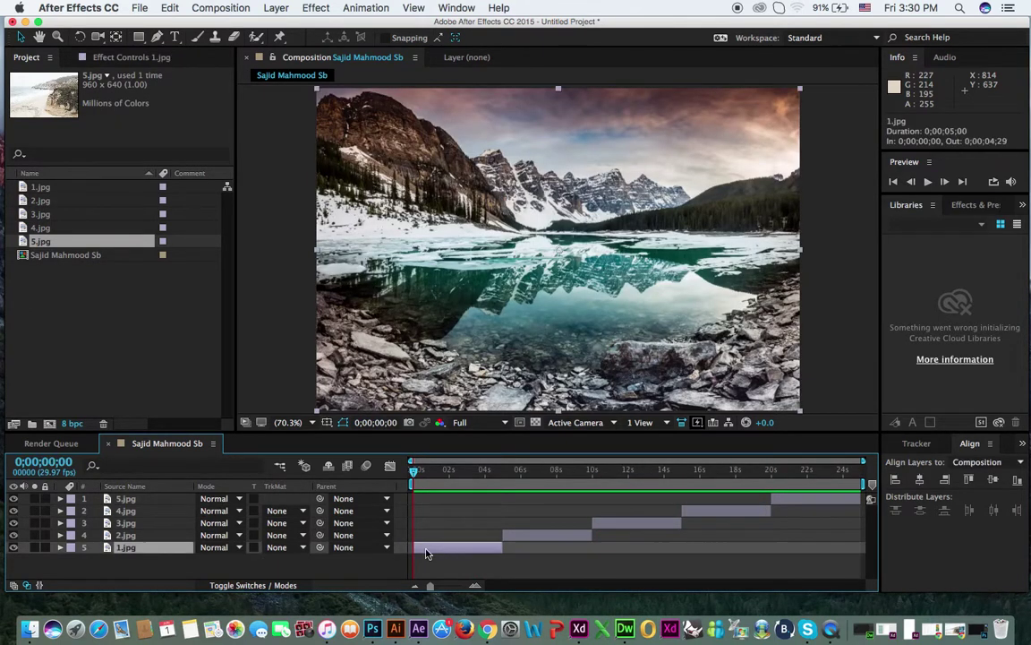
Step: Widen the Effects & Presets panel and expand Animation Presets > Transitions – Movement
left_click(976, 205)
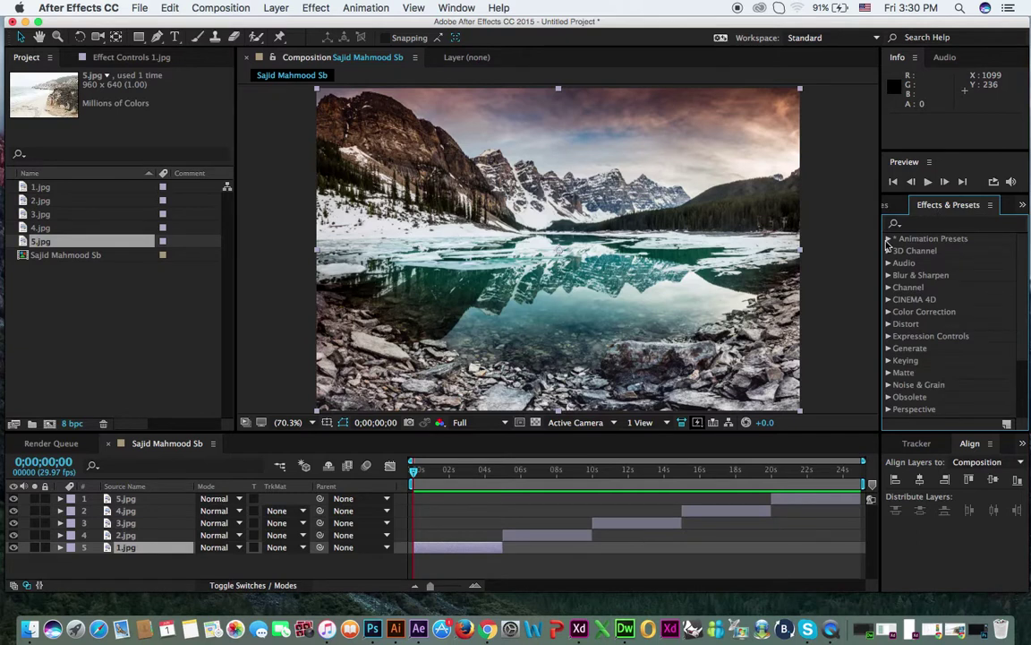
left_click(888, 238)
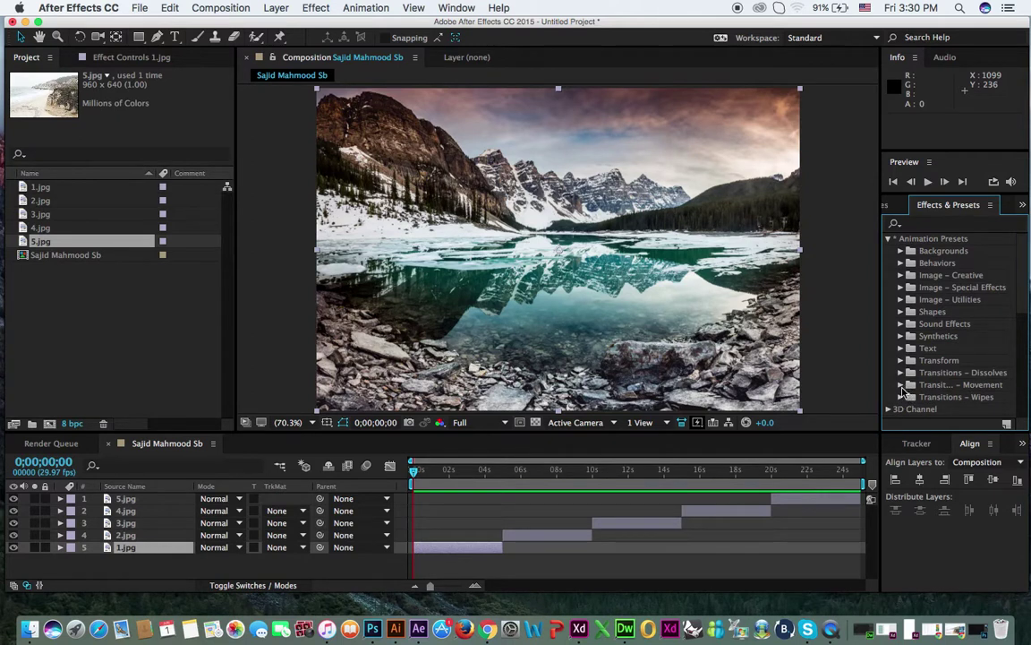
left_click(902, 385)
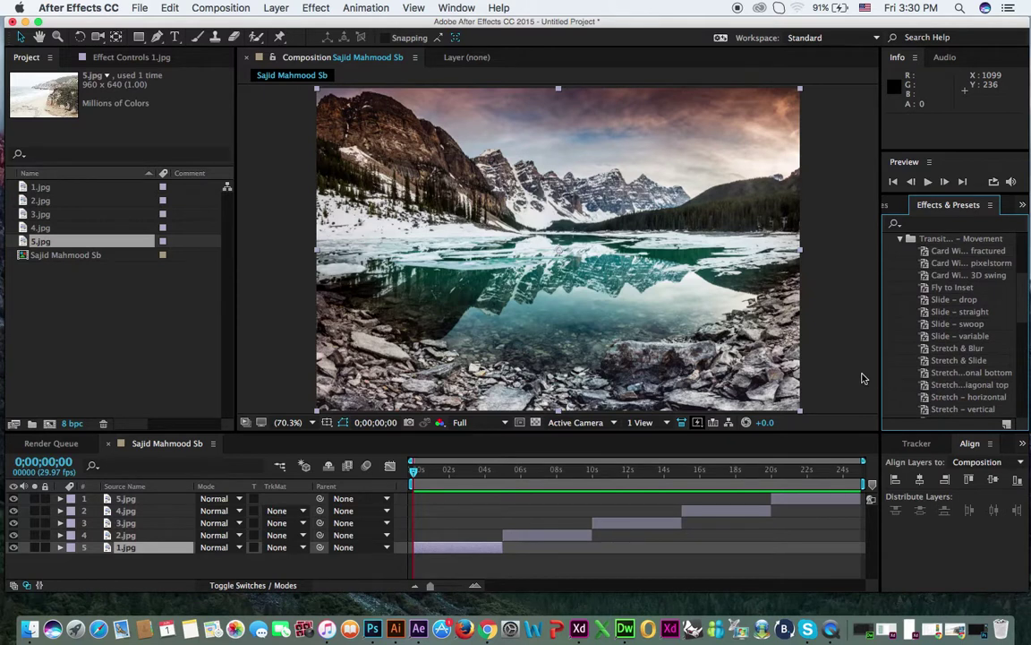
left_click_drag(882, 376, 851, 376)
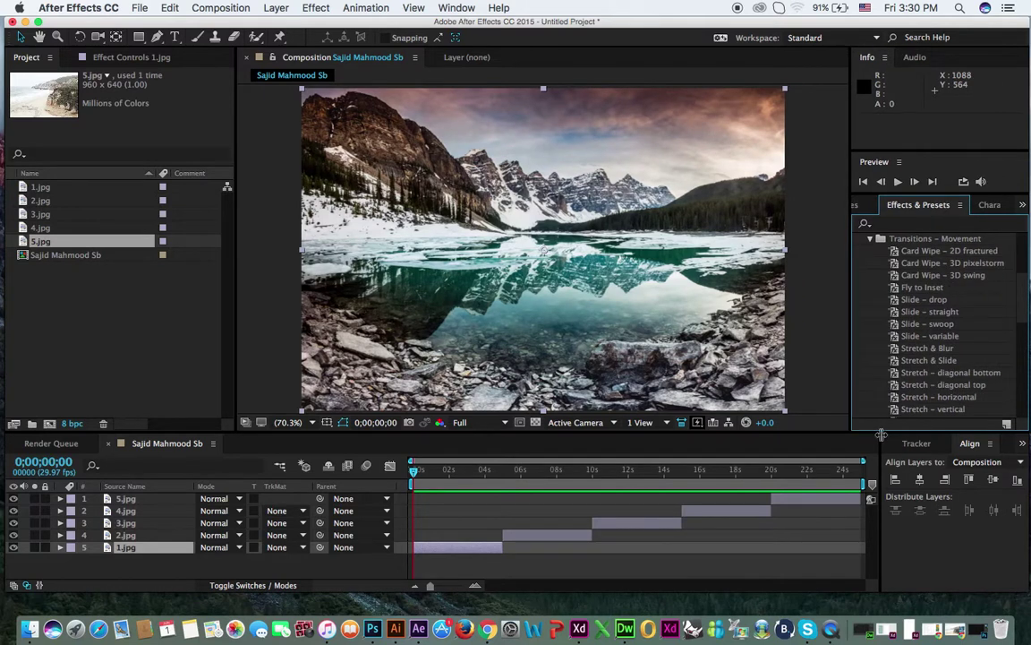
scroll(1018, 297, "down", 5)
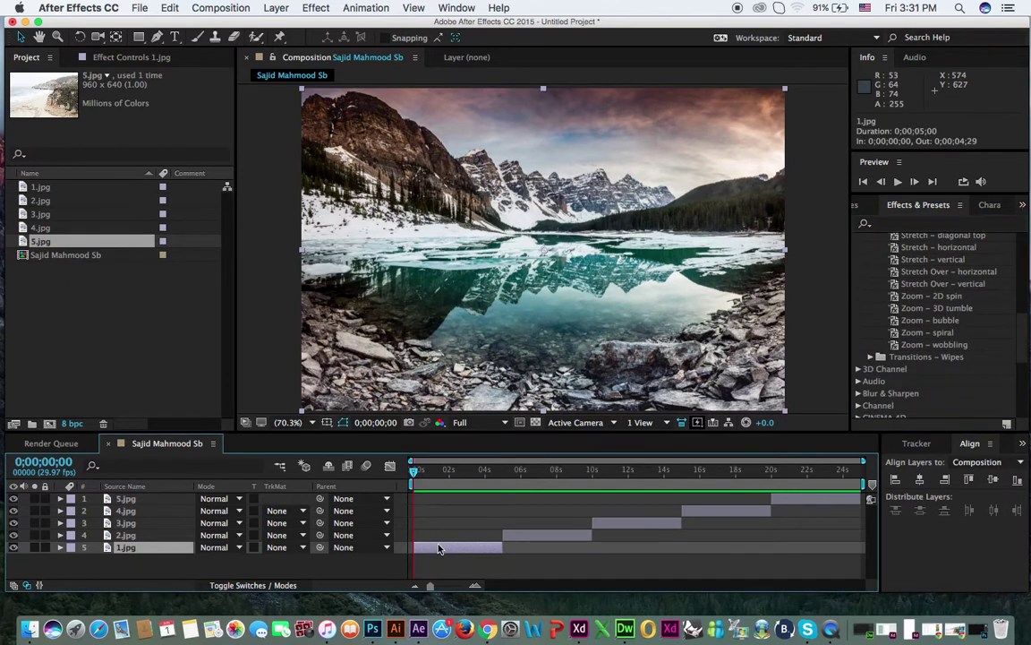
mouse_move(936, 307)
left_mouse_down()
mouse_move(775, 366)
mouse_move(426, 552)
left_mouse_up()
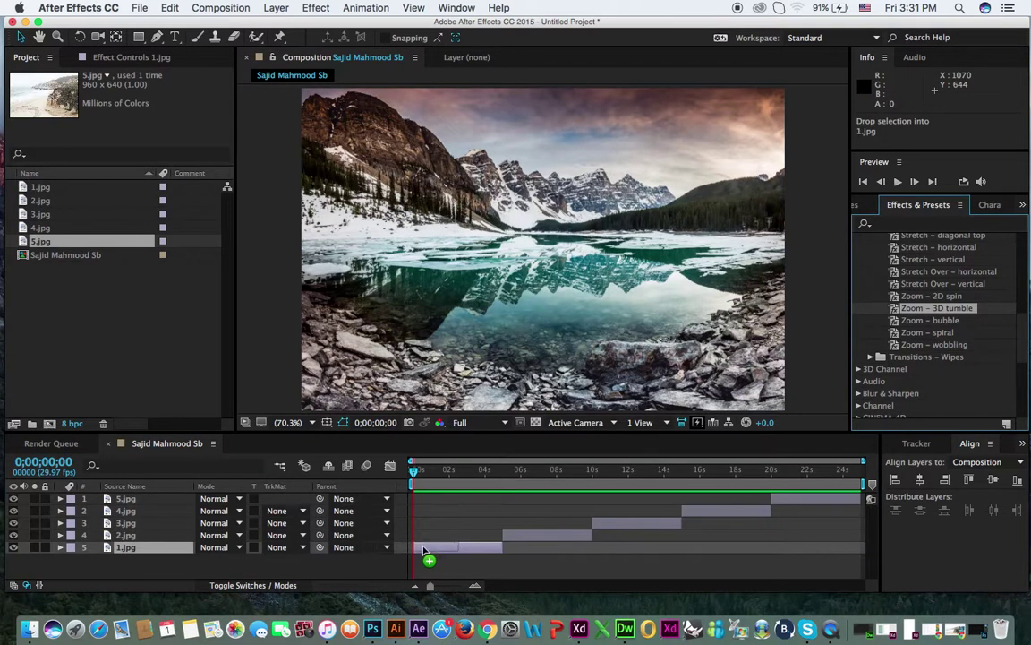
Step: Apply Zoom – 3D tumble to 1.jpg and preview the transition several times
left_click_drag(425, 551, 427, 548)
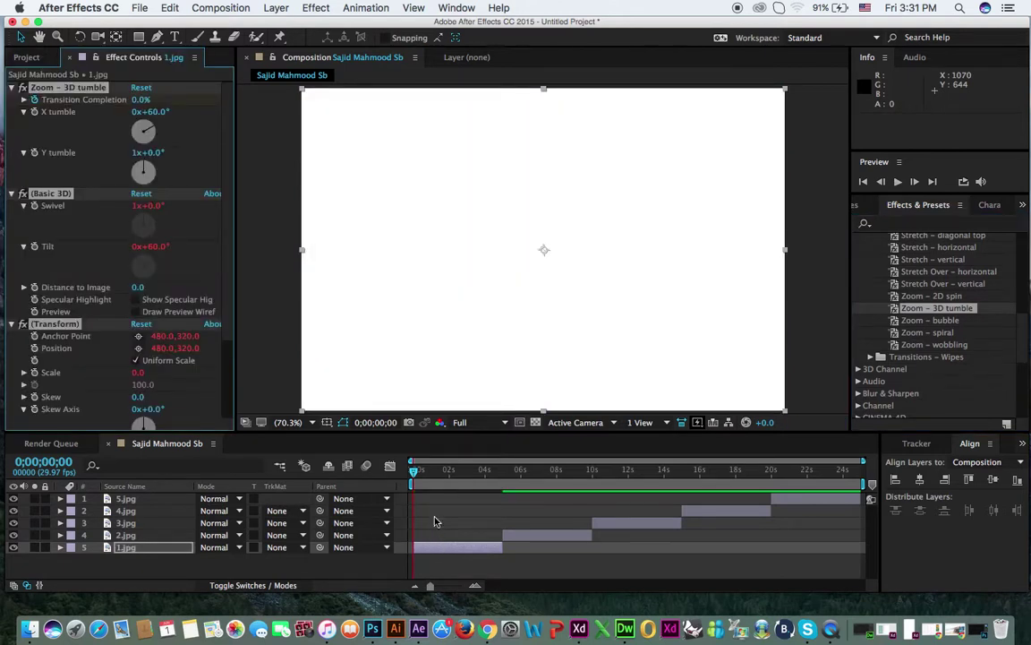
key("space")
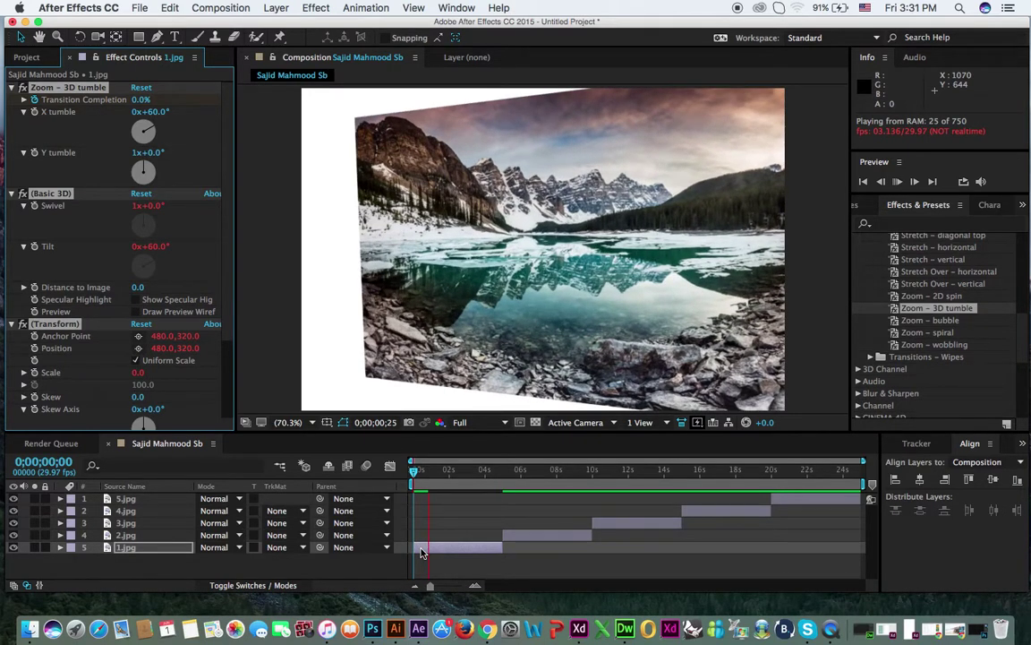
left_click(414, 473)
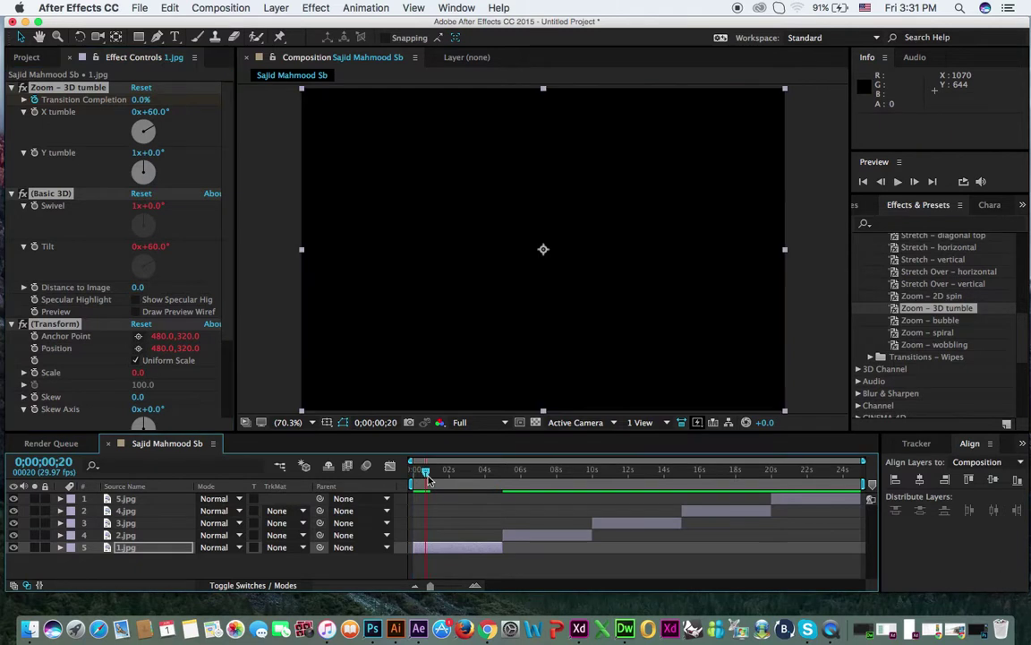
key("space")
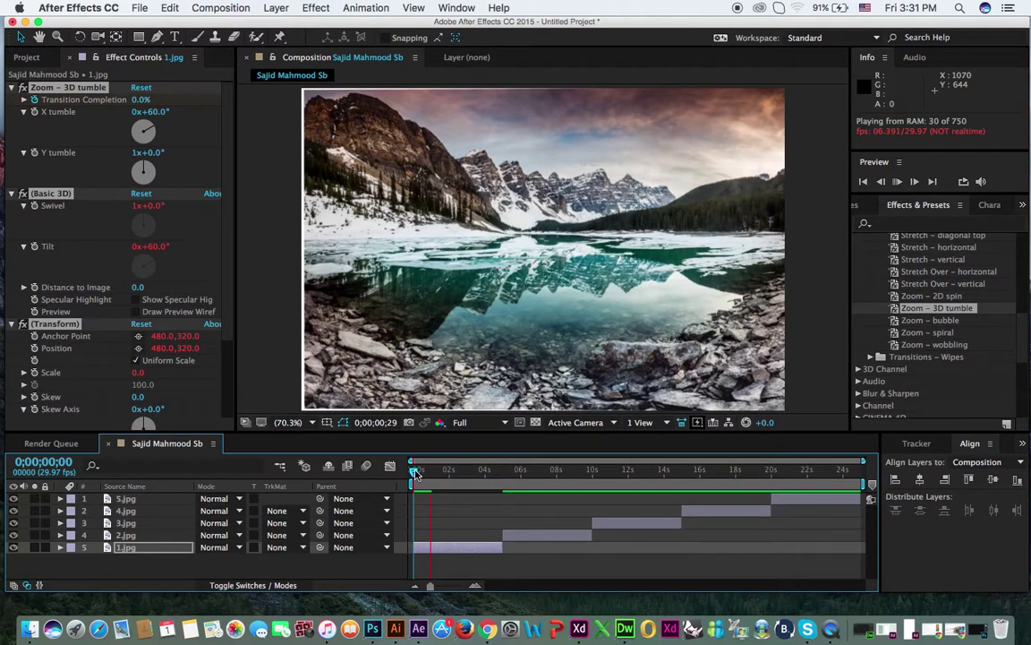
left_click(417, 472)
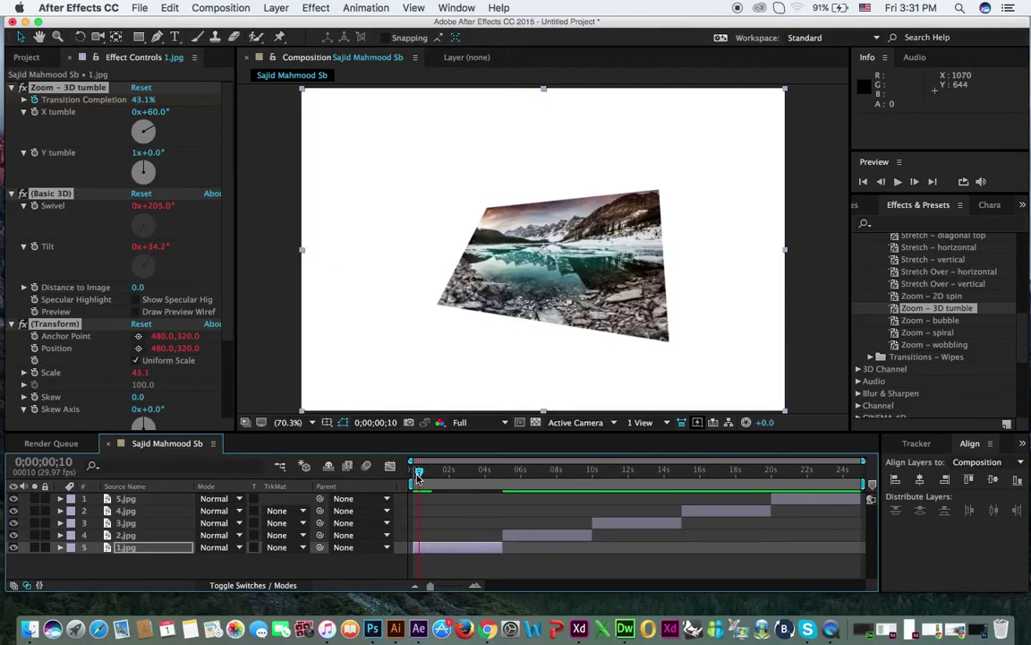
left_click(413, 475)
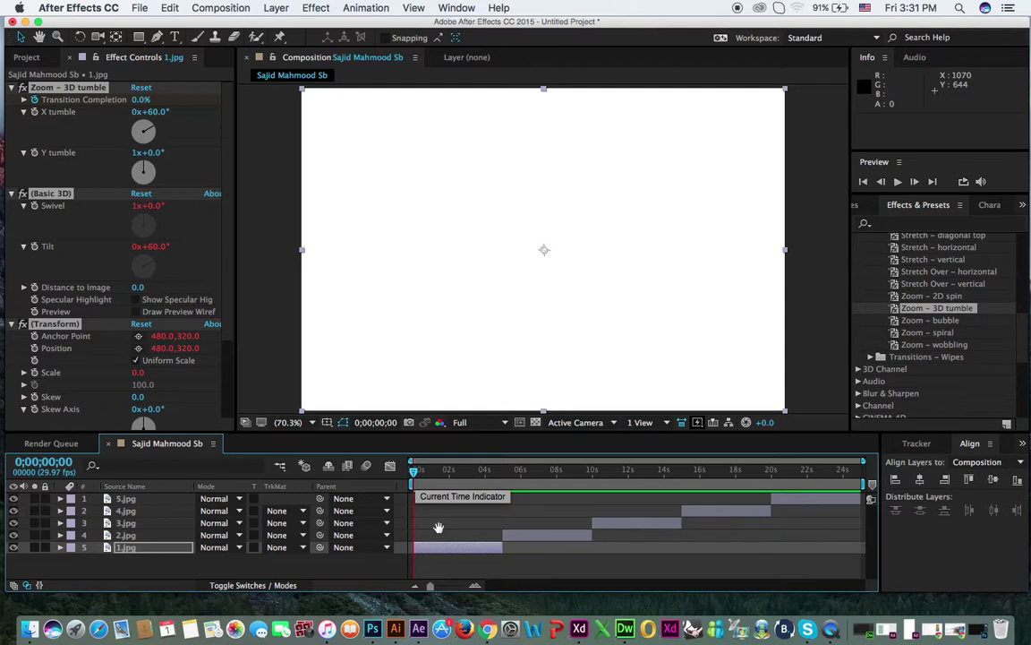
key("space")
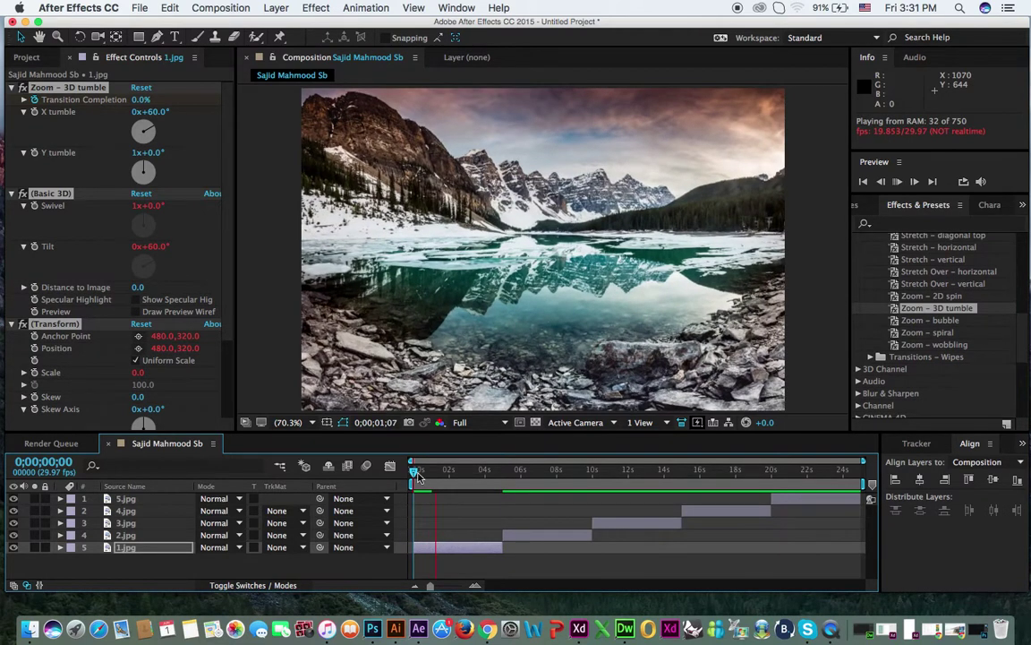
key("space")
key("space")
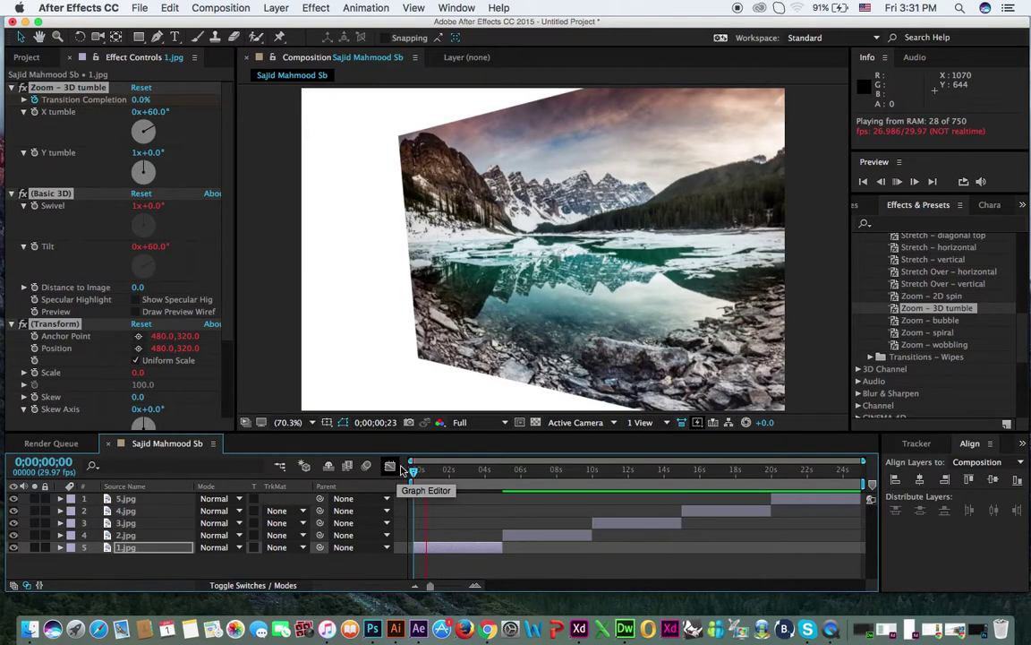
left_click(508, 486)
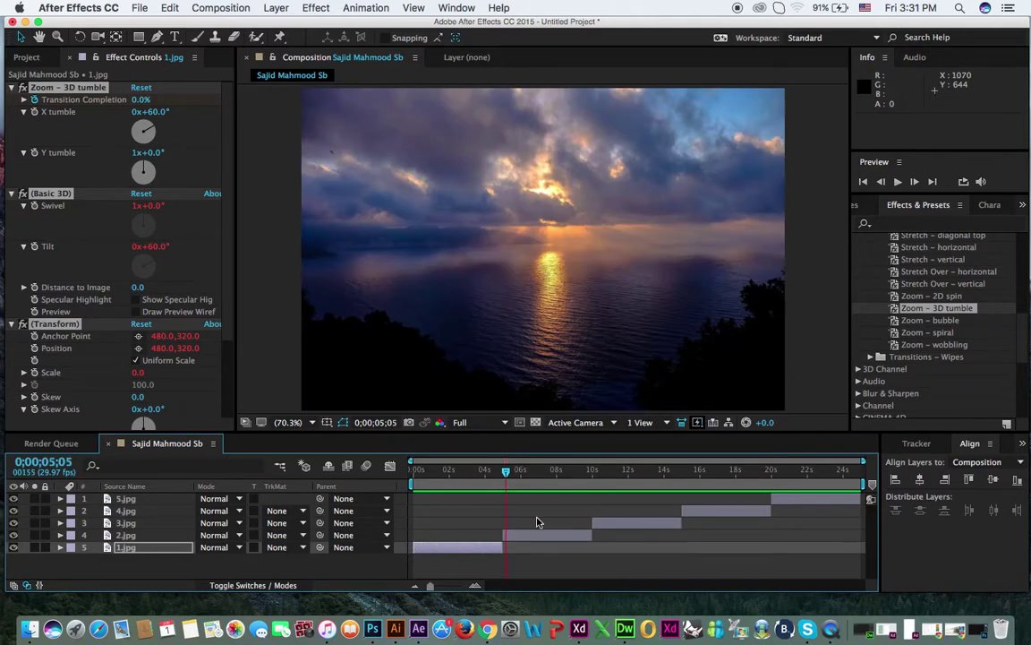
left_click(541, 535)
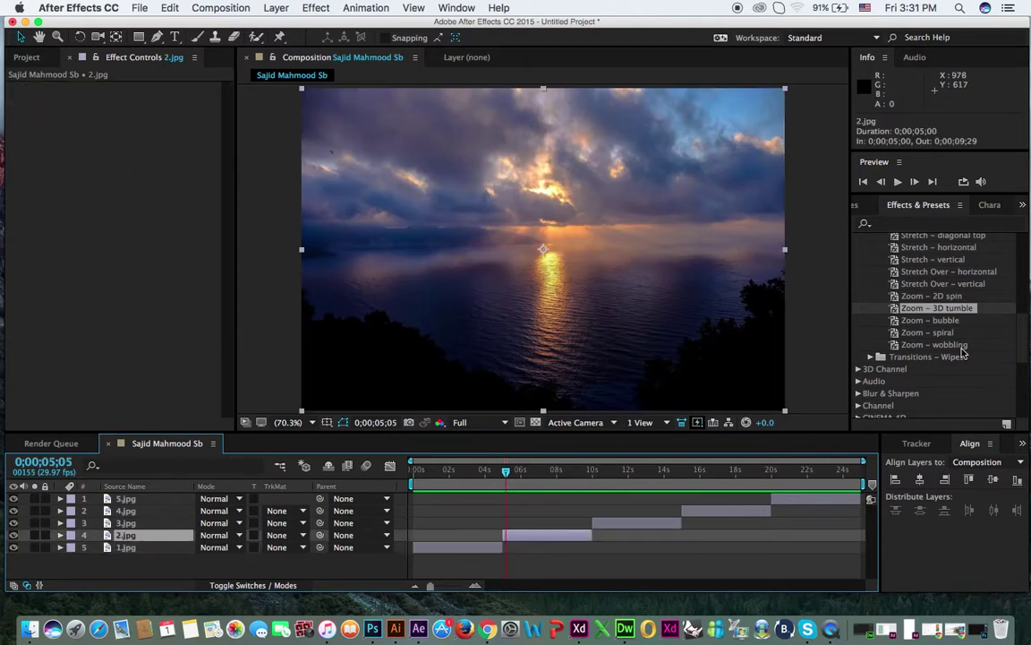
Step: Apply the Zoom – spiral transition to 2.jpg and preview it
left_click_drag(927, 332, 508, 537)
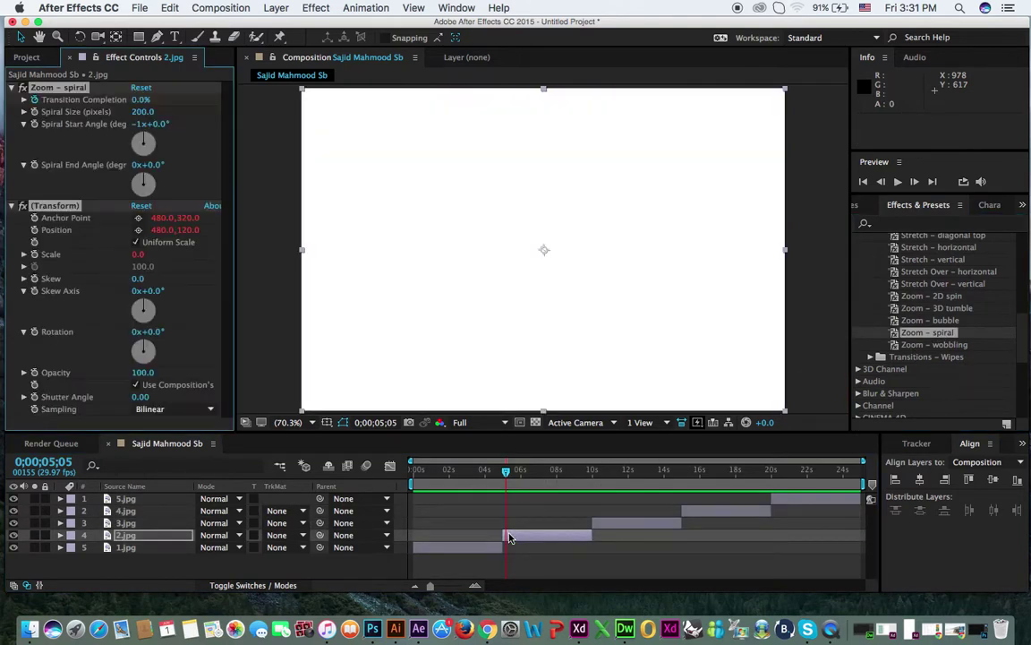
key("space")
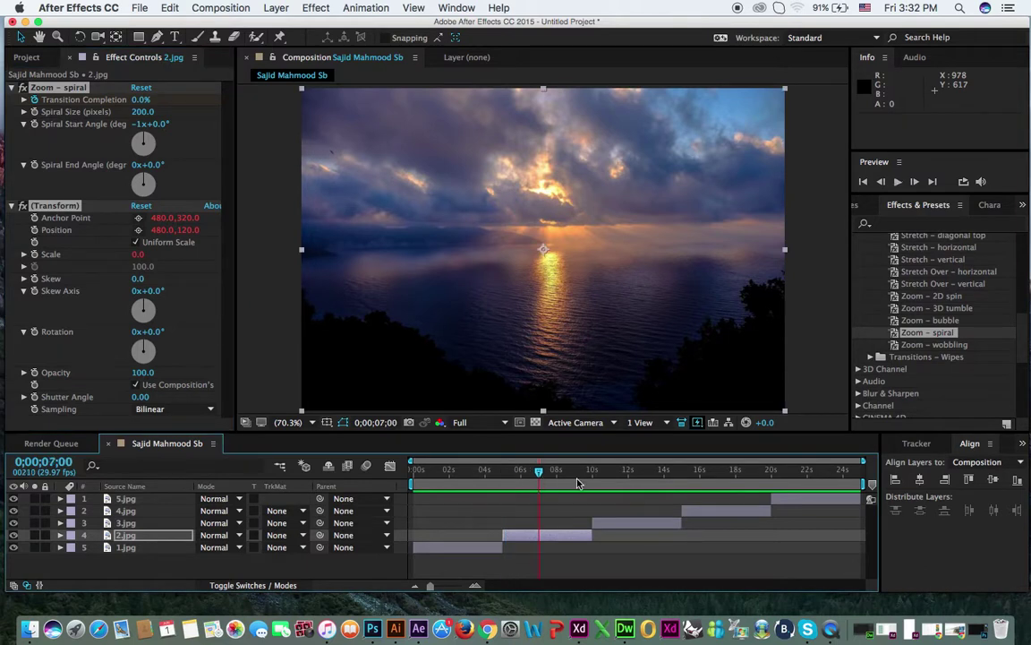
key("space")
Step: Apply Stretch & Blur to 3.jpg and preview it through to the mountain lake image
left_click(629, 522)
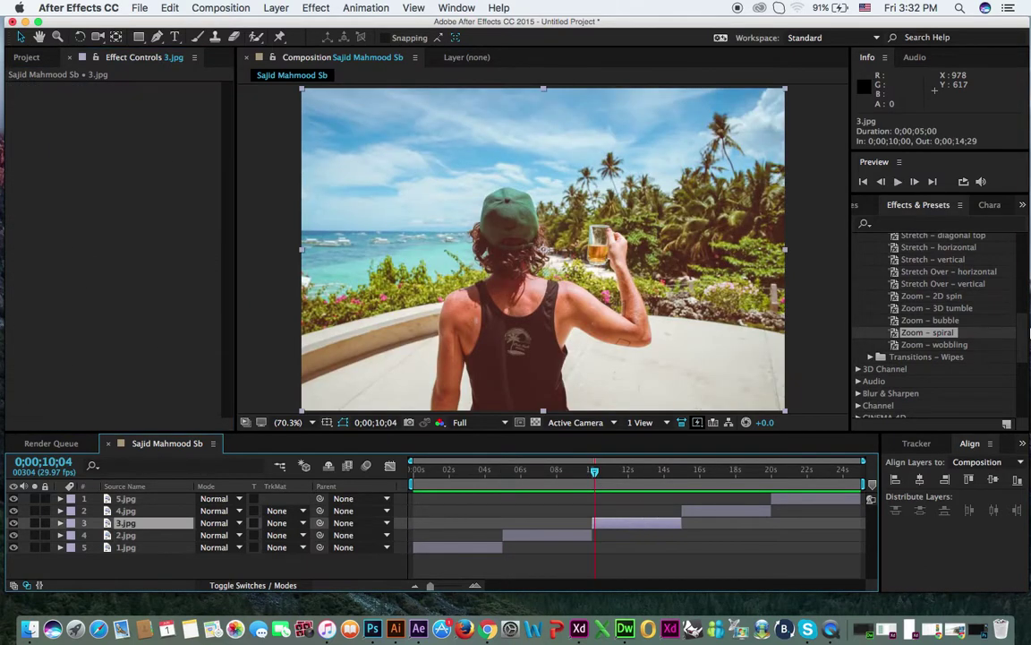
scroll(922, 315, "up", 2)
scroll(922, 309, "up", 2)
scroll(926, 284, "up", 2)
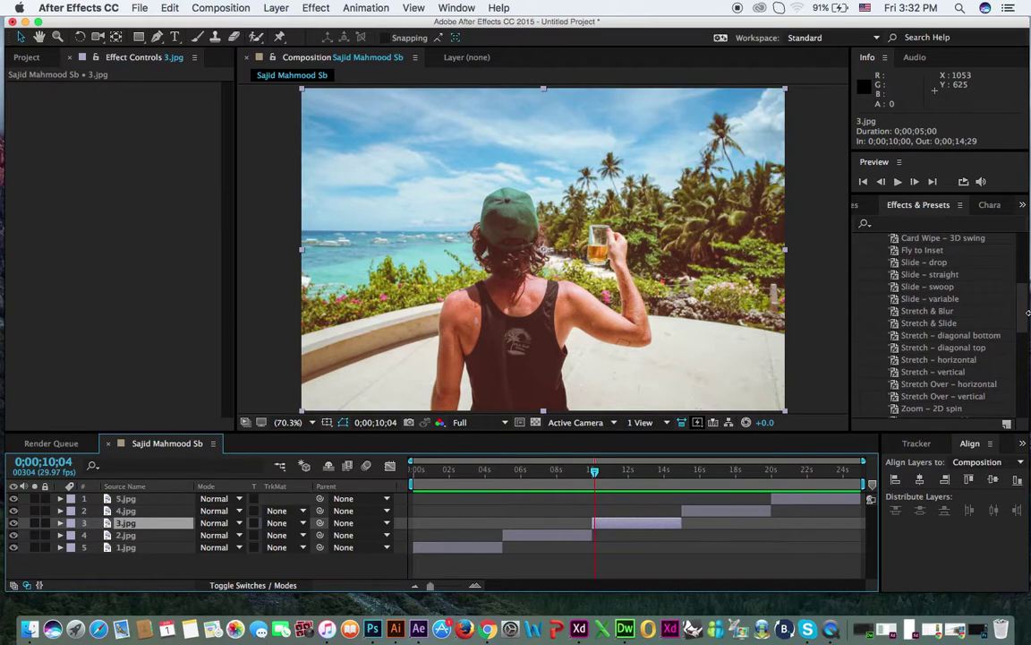
left_click_drag(940, 312, 604, 525)
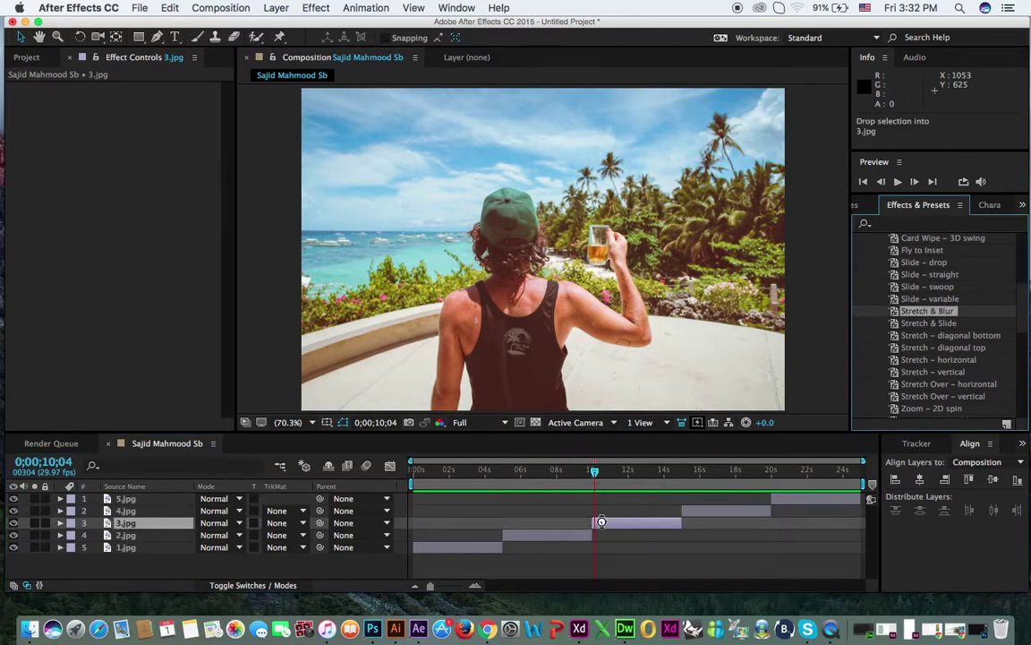
left_click_drag(604, 525, 593, 522)
key("space")
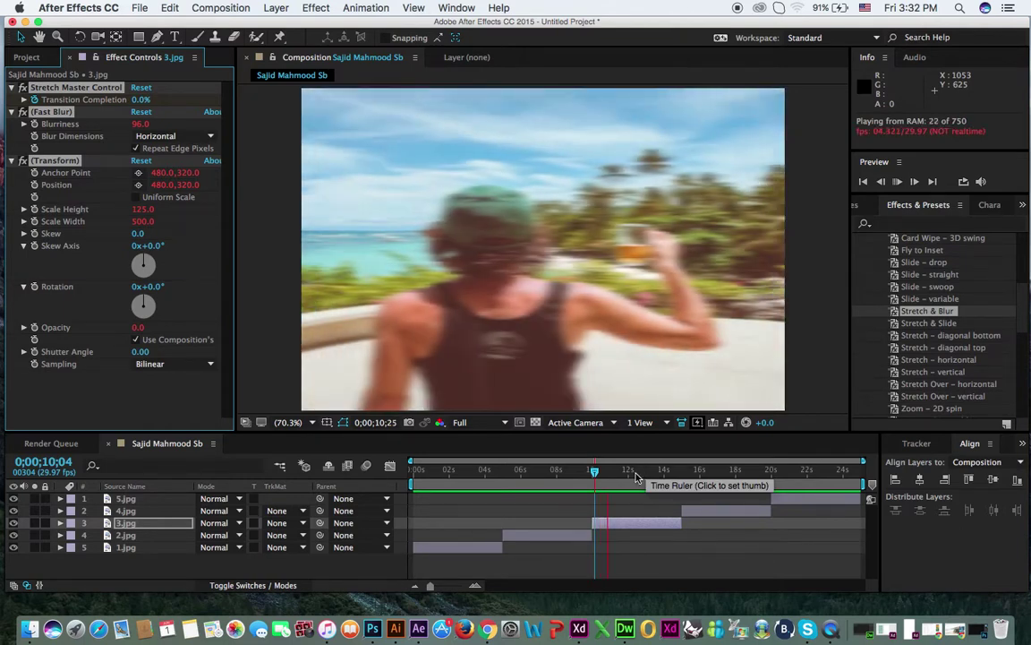
left_click_drag(595, 475, 686, 484)
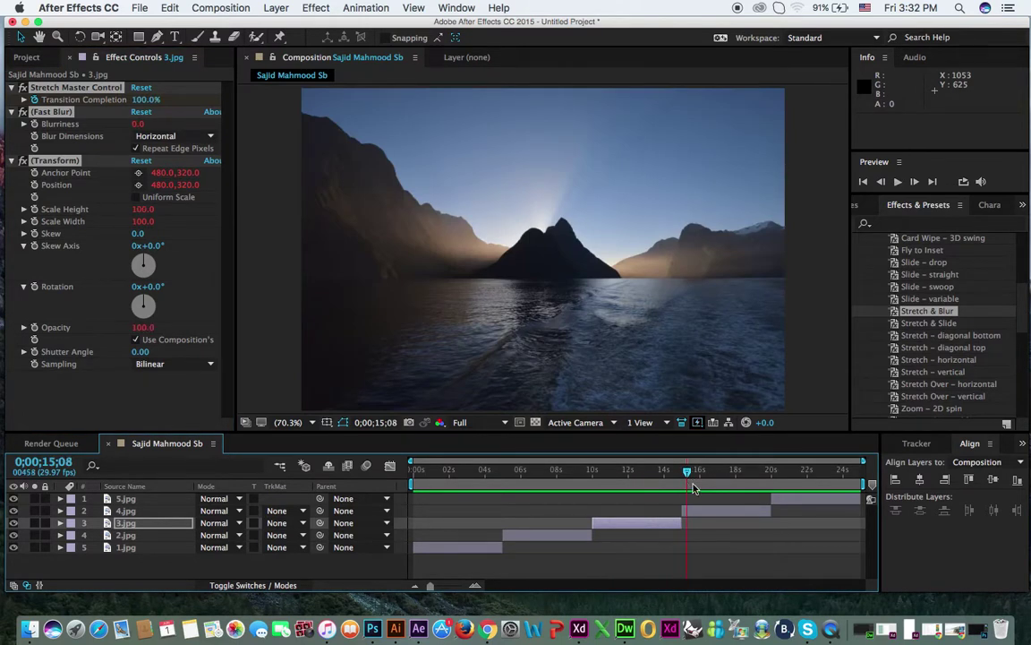
Step: Apply the Slide – drop transition to 4.jpg and preview it
left_click(729, 512)
left_click_drag(925, 262, 701, 516)
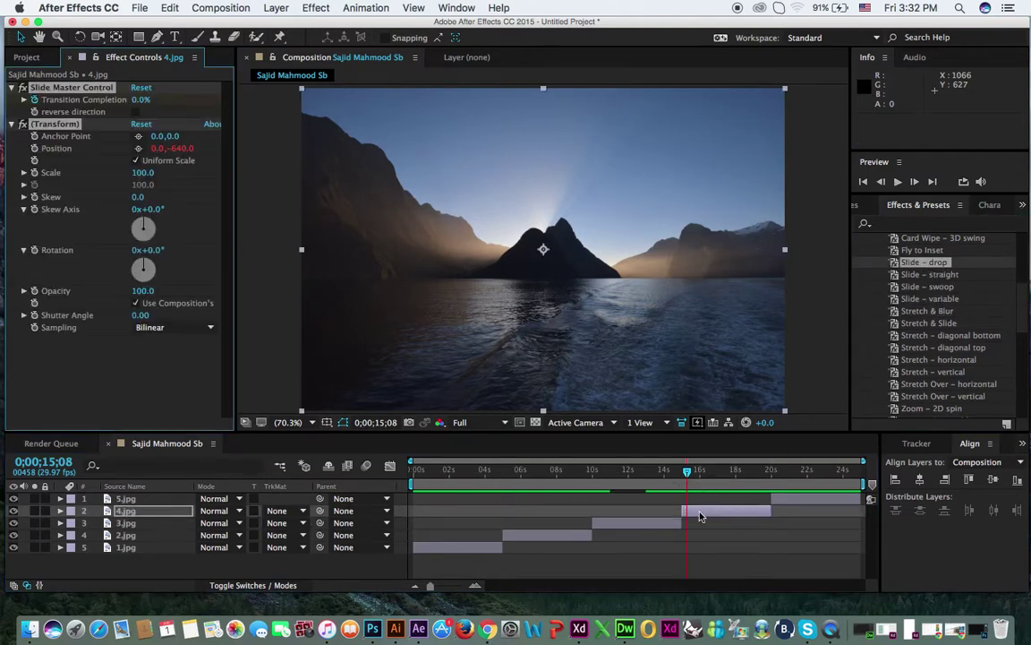
key("space")
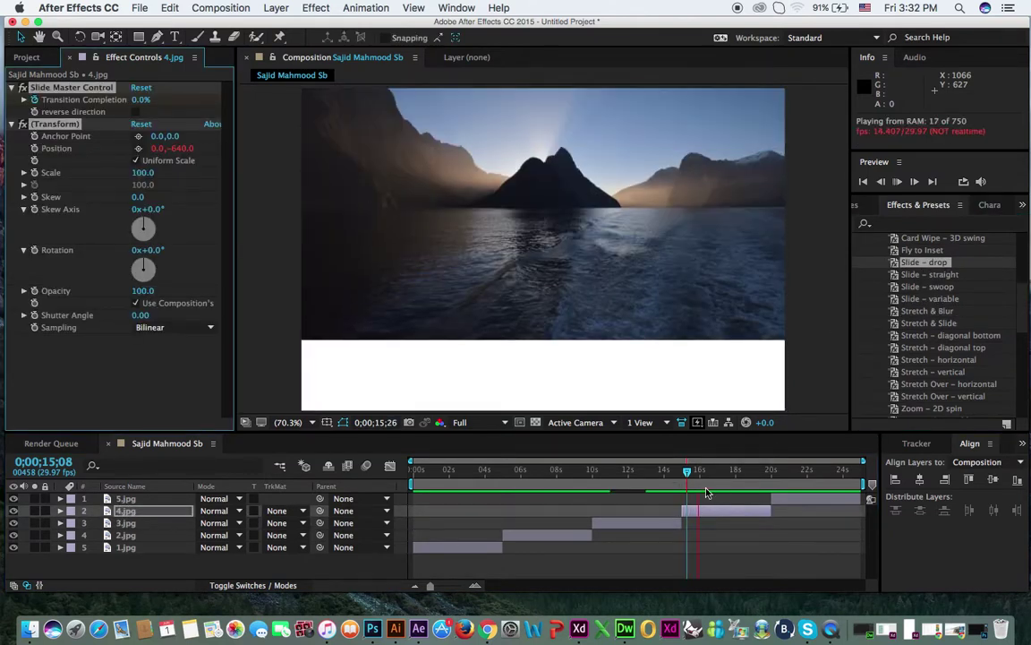
key("space")
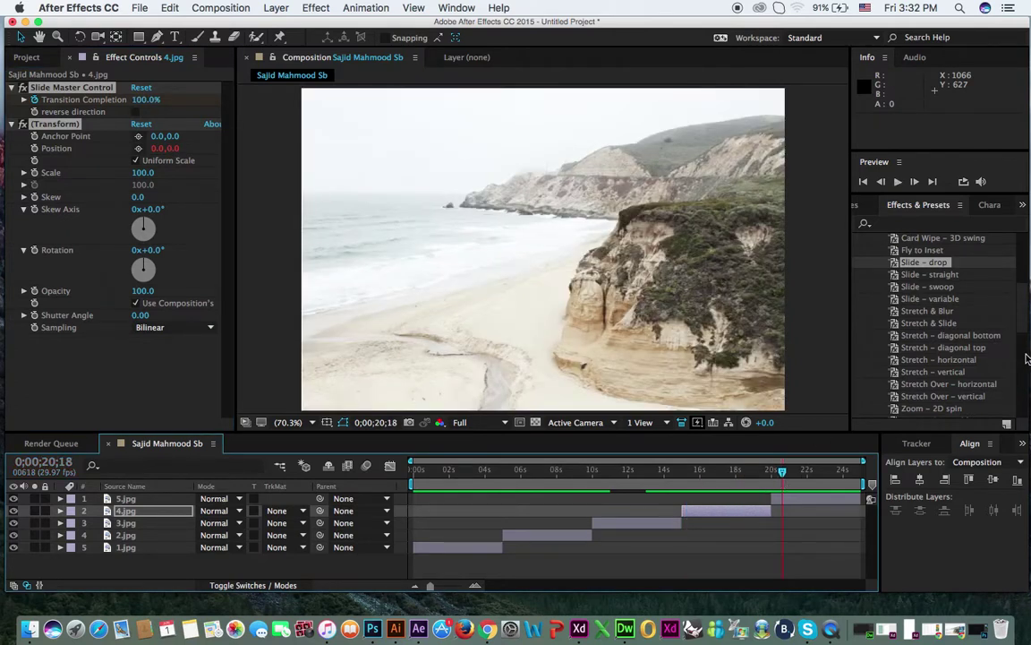
Step: Apply Clock Wipe from Transitions – Wipes to 5.jpg and move time just before it starts
scroll(949, 331, "down", 5)
left_click(869, 289)
scroll(987, 360, "down", 2)
left_click_drag(922, 372, 788, 510)
left_click_drag(781, 471, 774, 475)
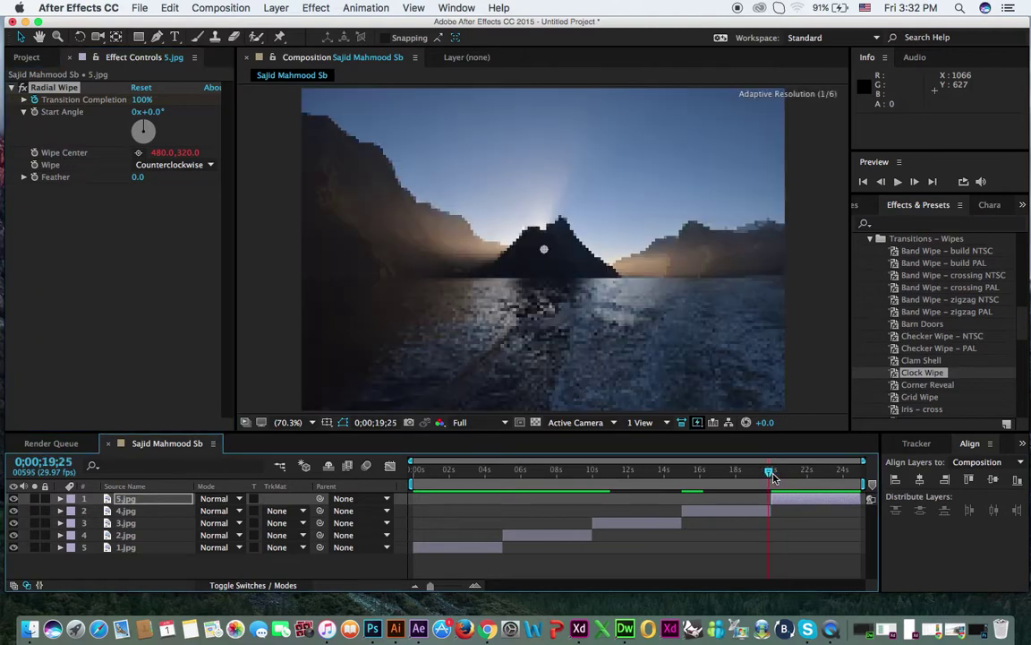
Step: Preview the Clock Wipe transition on 5.jpg, then undo it
key("space")
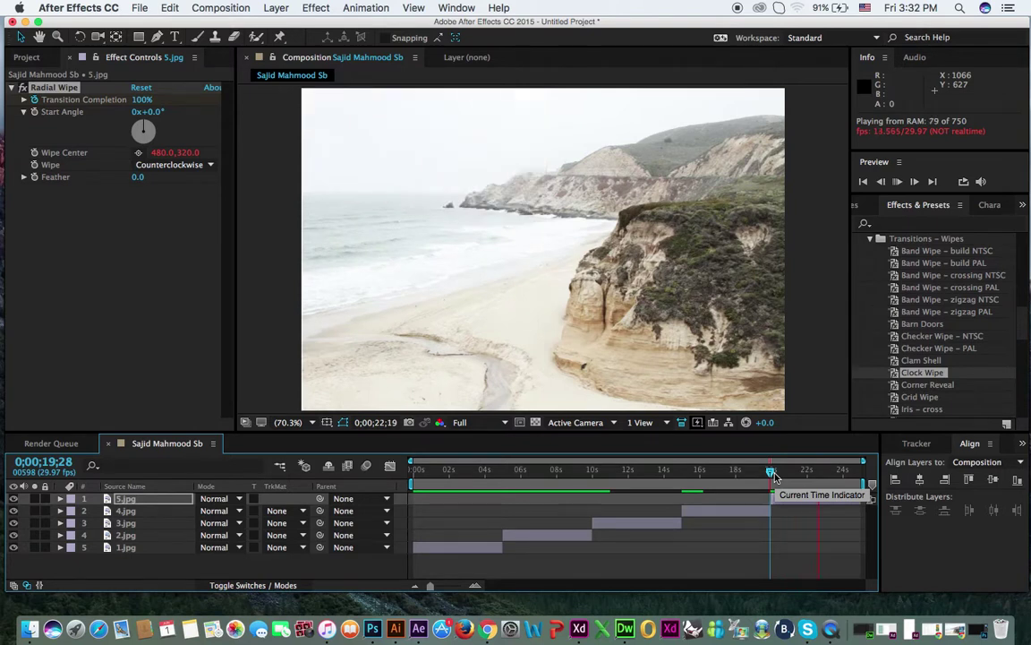
left_click_drag(775, 476, 782, 480)
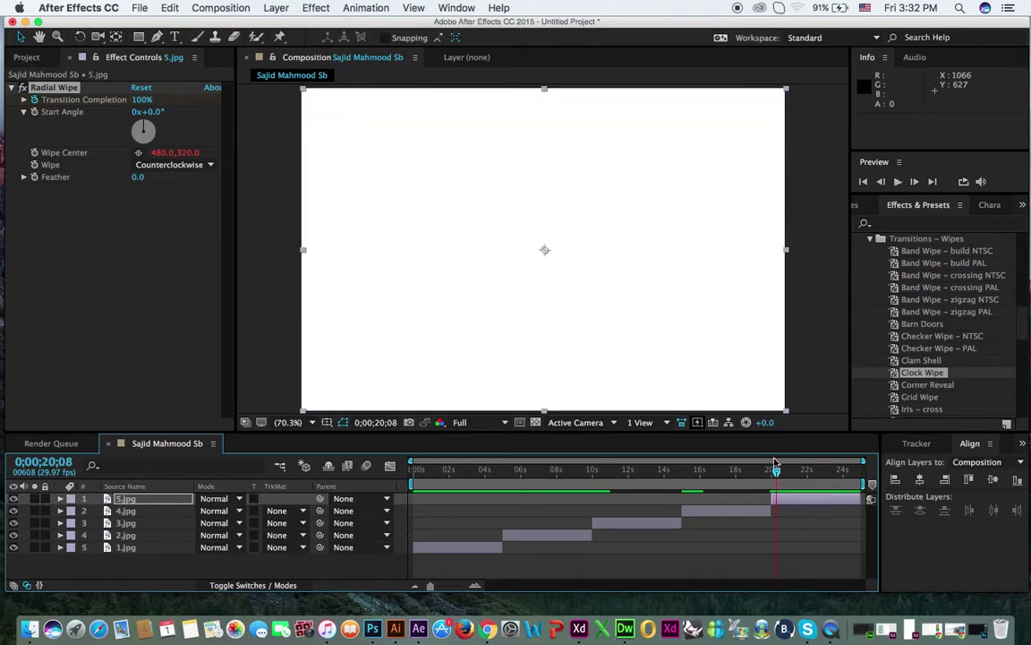
key("super+z")
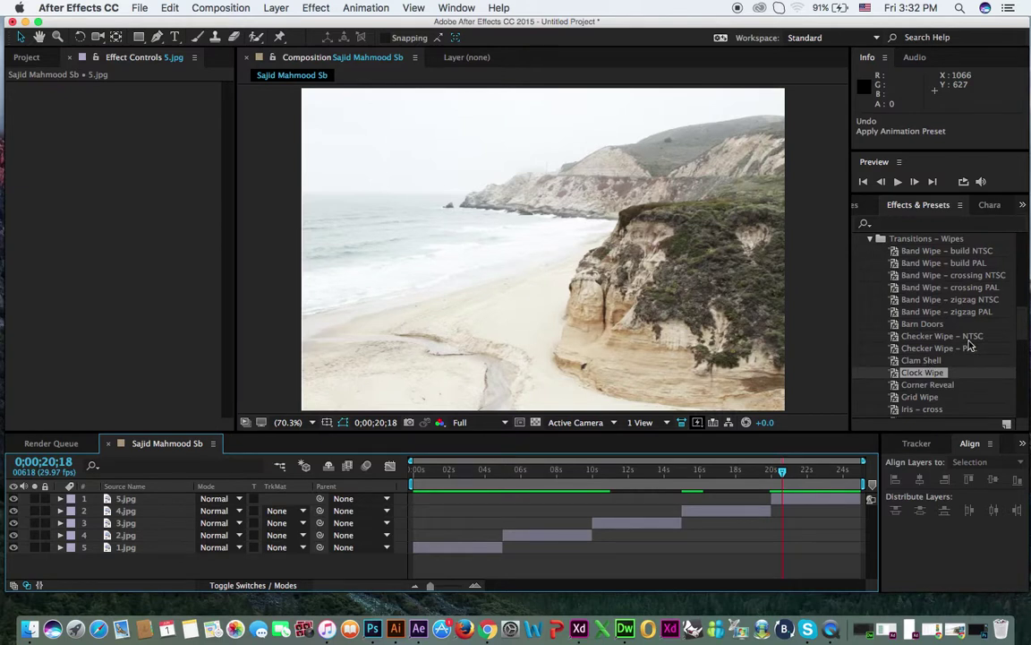
Step: Apply Iris – round to 5.jpg, preview it, and return time to 0;00
scroll(958, 323, "down", 5)
scroll(945, 296, "down", 3)
left_click_drag(945, 294, 689, 284)
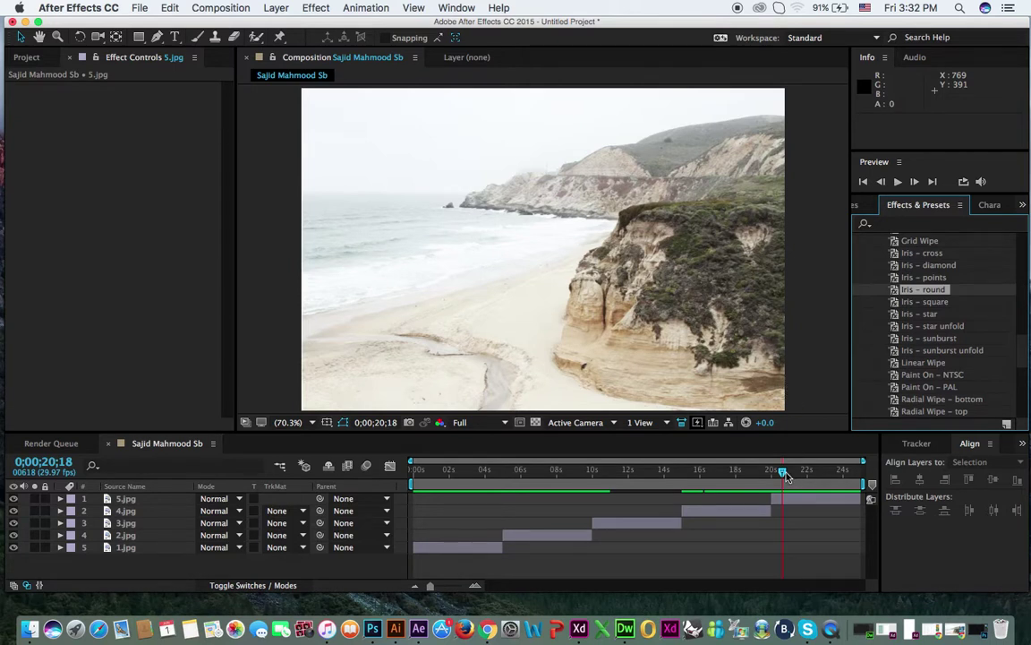
left_click_drag(786, 475, 775, 474)
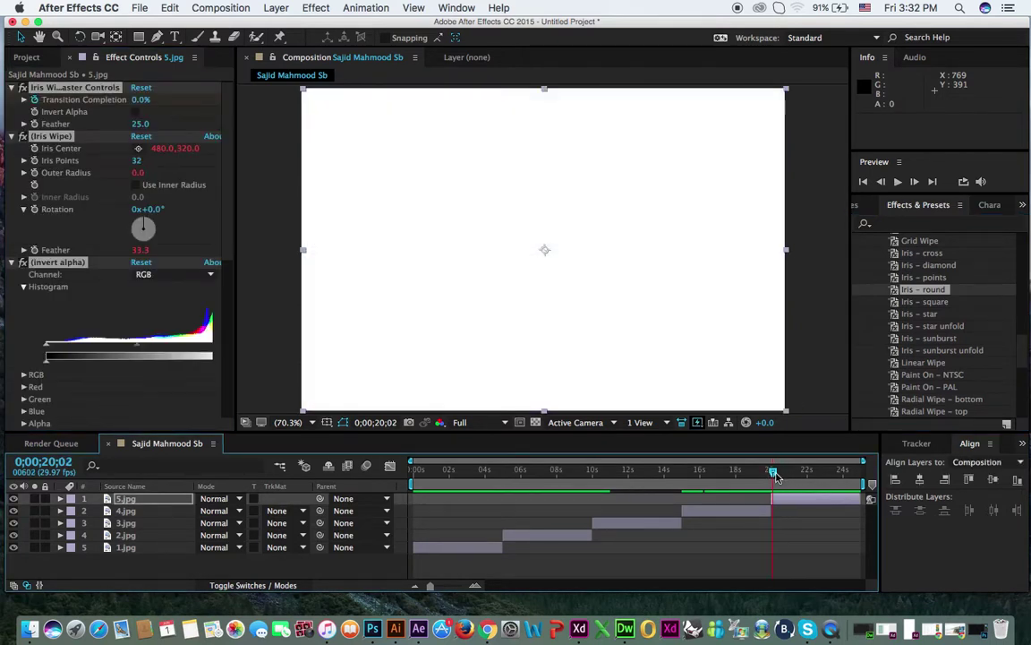
key("space")
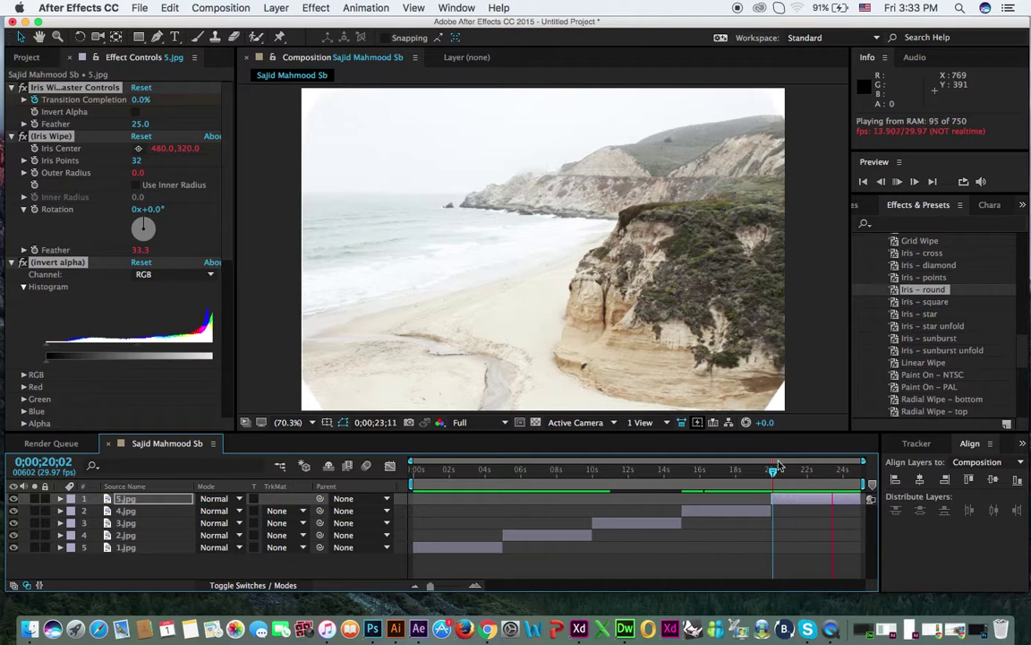
left_click(784, 474)
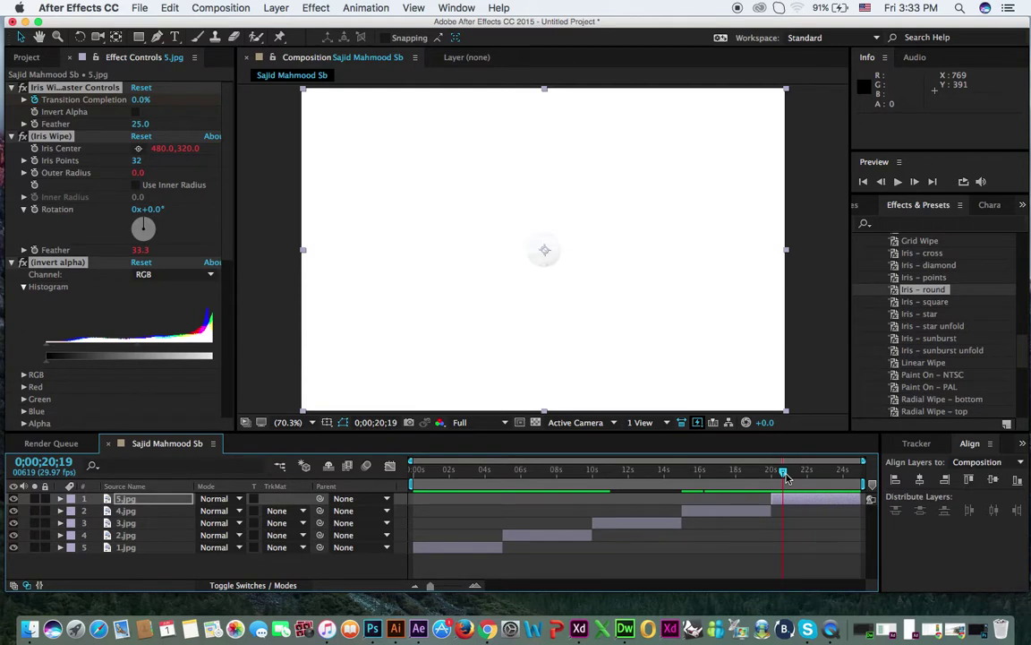
left_click_drag(784, 474, 400, 481)
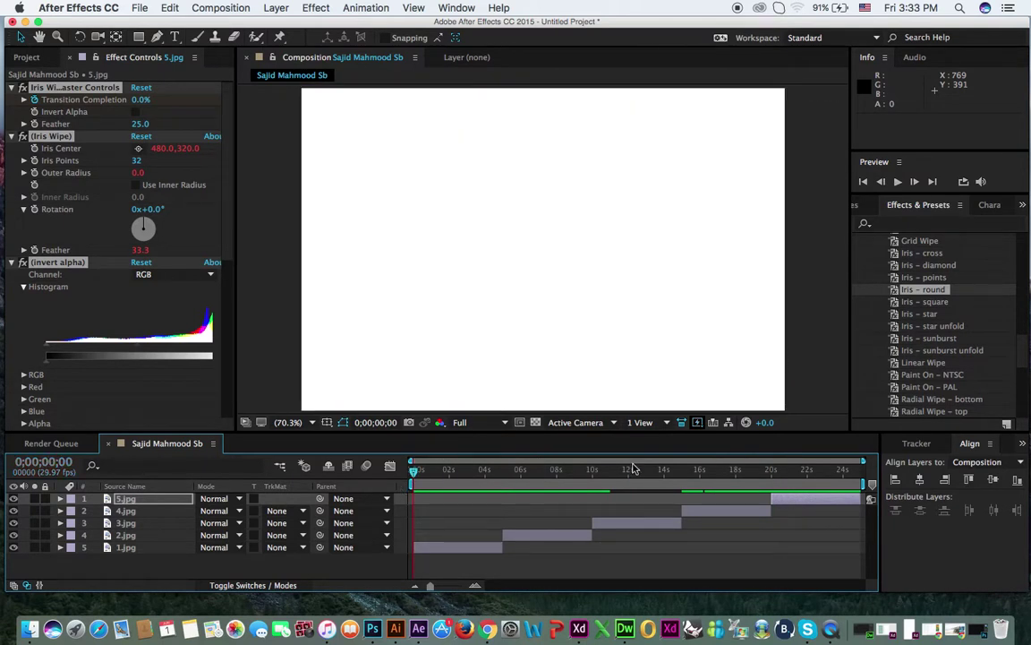
Step: Add the composition to the Render Queue via File > Export
left_click(139, 8)
mouse_move(78, 7)
mouse_move(147, 9)
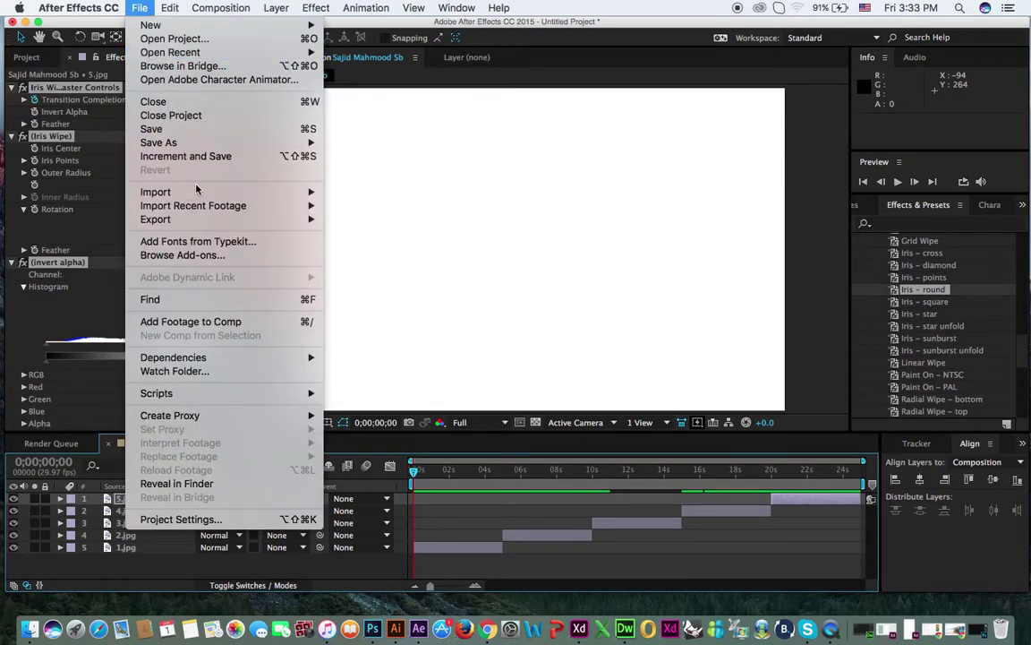
mouse_move(241, 225)
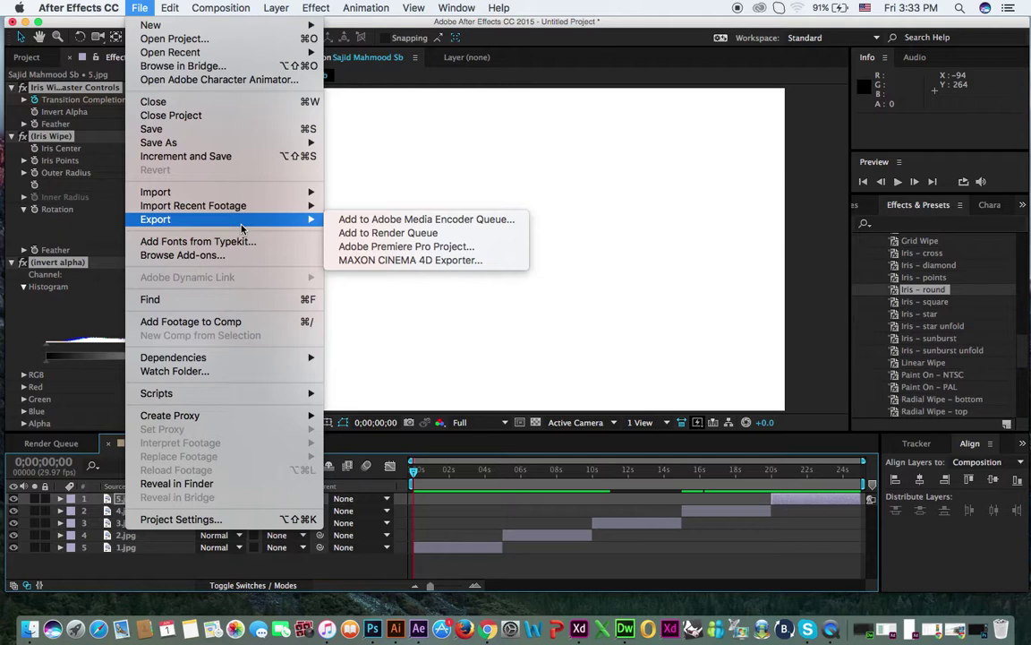
left_click(374, 233)
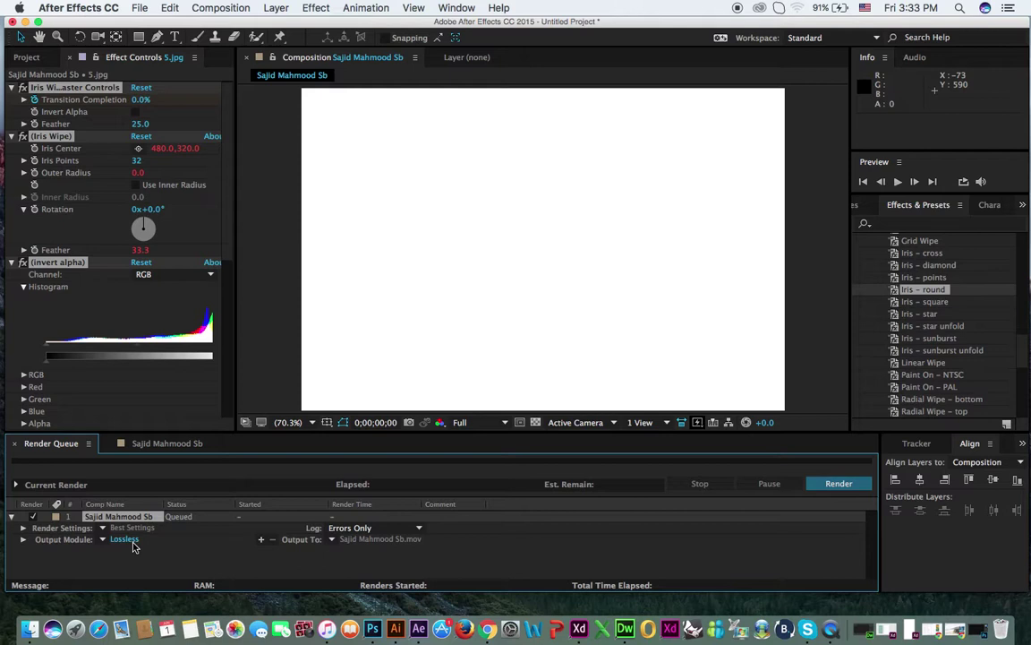
Step: Change the Lossless output module to QuickTime with the H.264 video codec
left_click(126, 540)
left_click(455, 132)
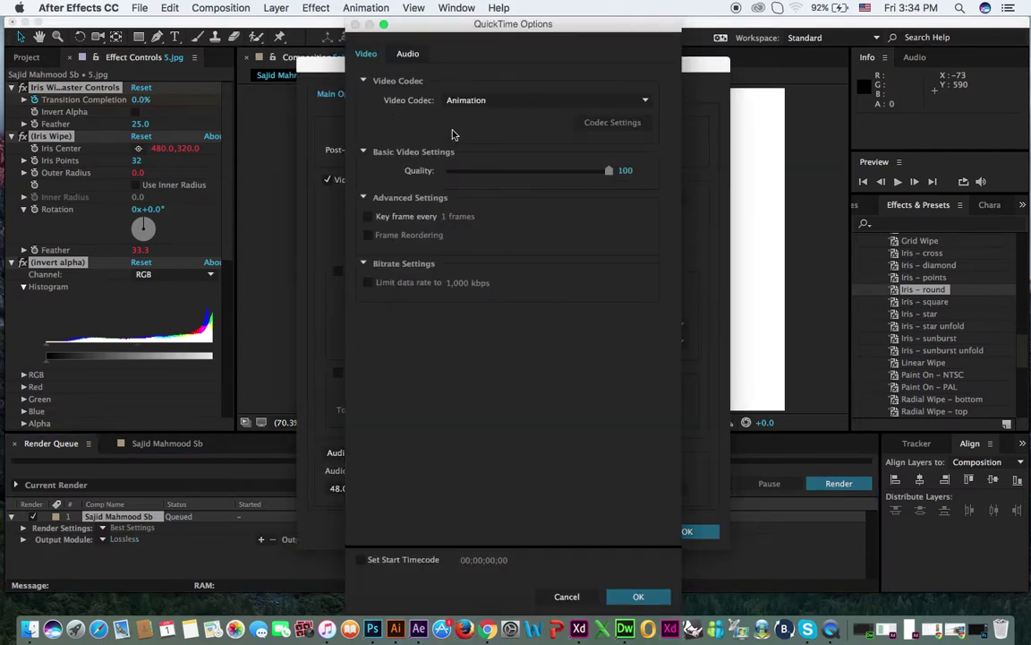
left_click(535, 103)
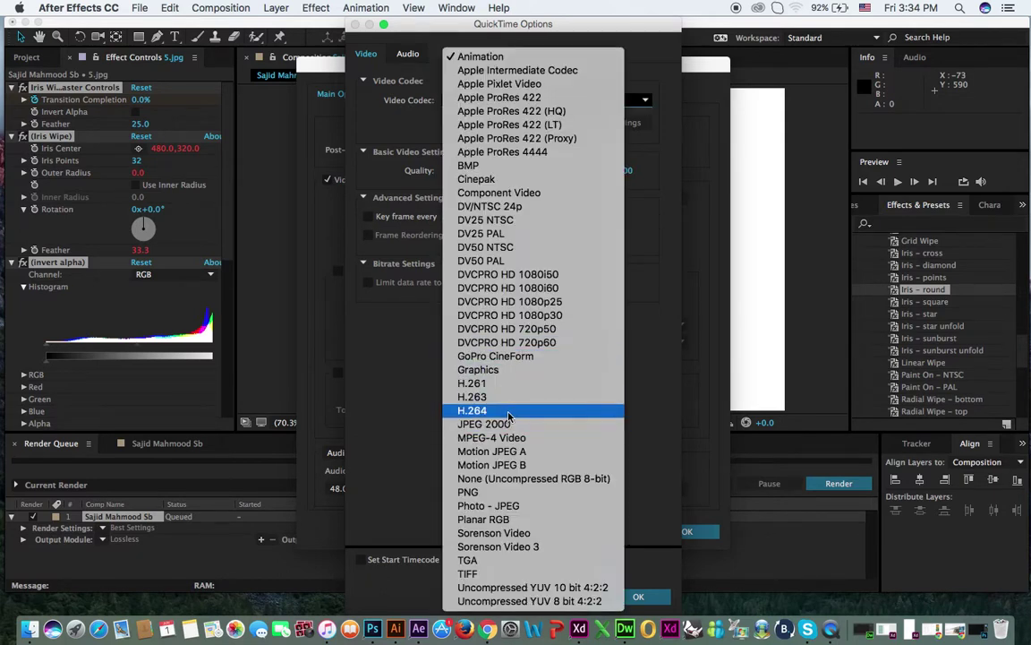
left_click(508, 413)
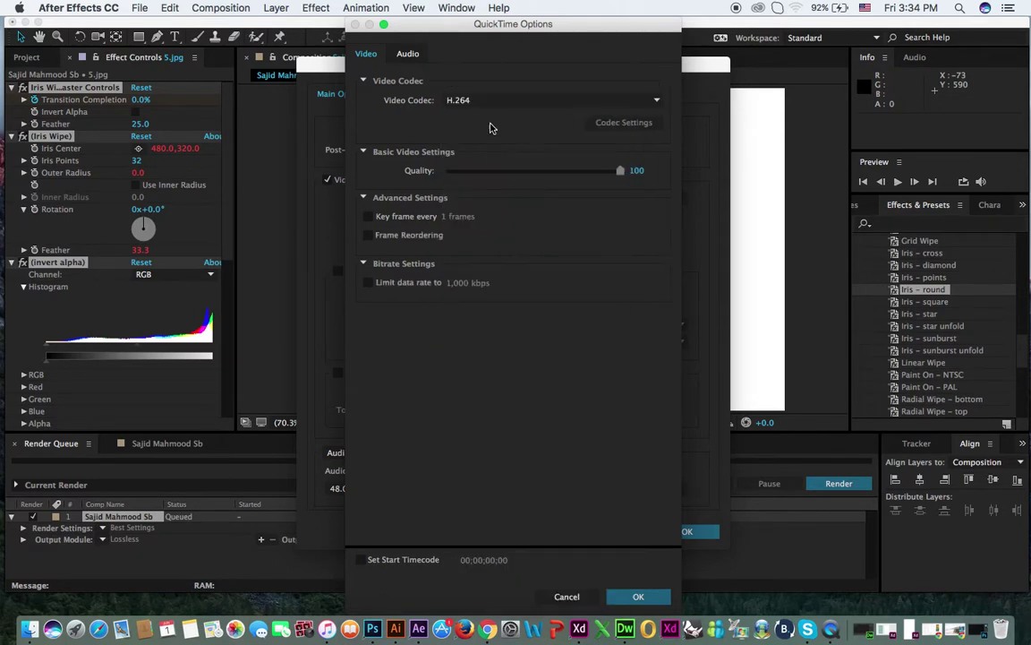
left_click(643, 597)
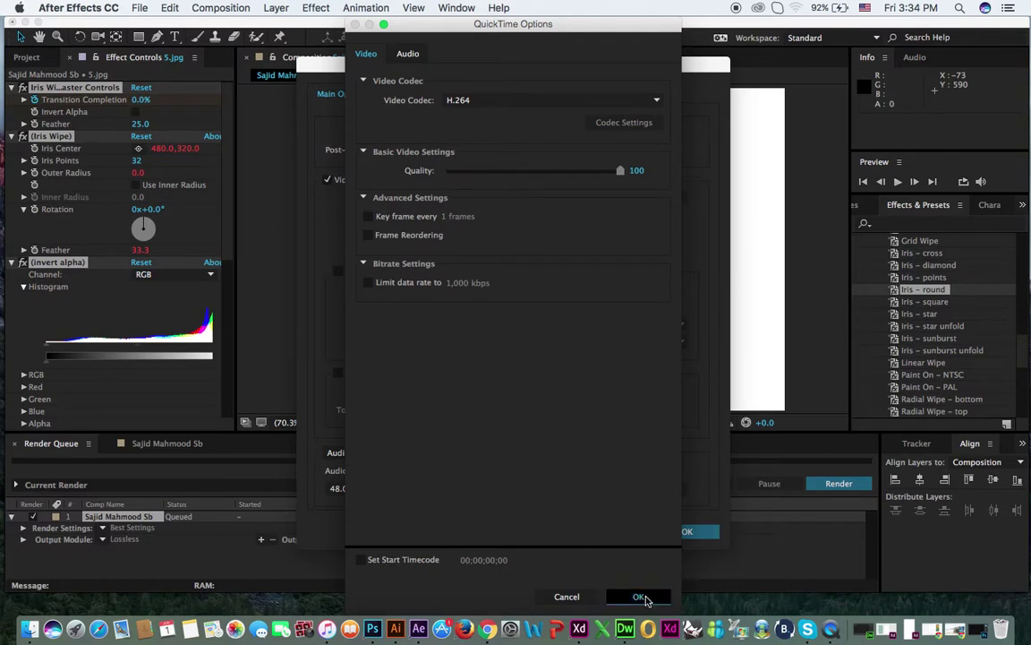
left_click(686, 533)
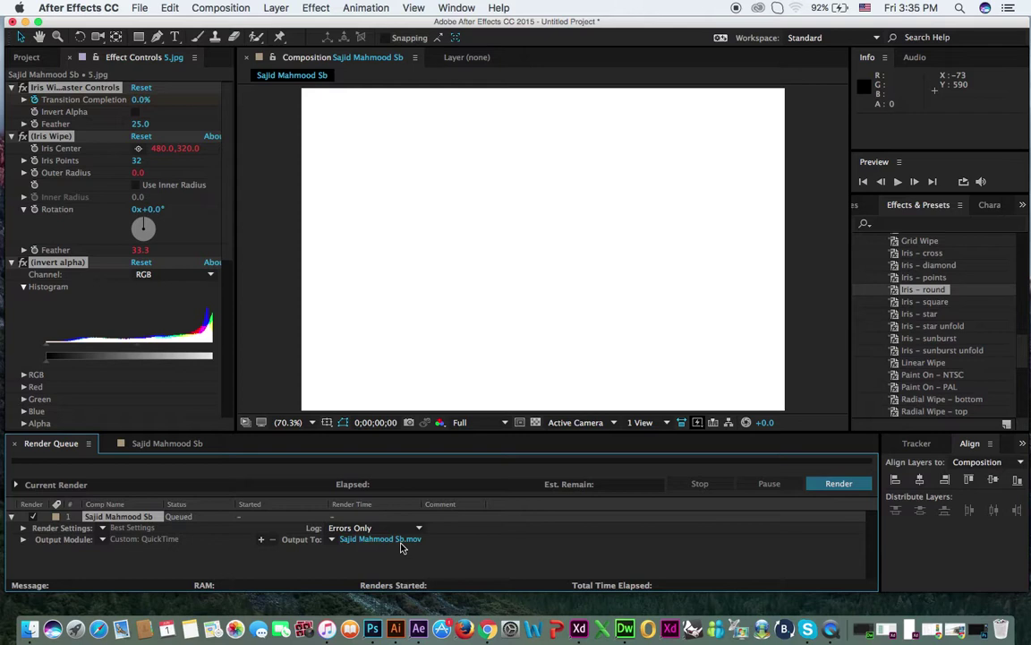
Step: Render the queued composition to the .mov file, then minimize After Effects
left_click(845, 486)
left_click(846, 487)
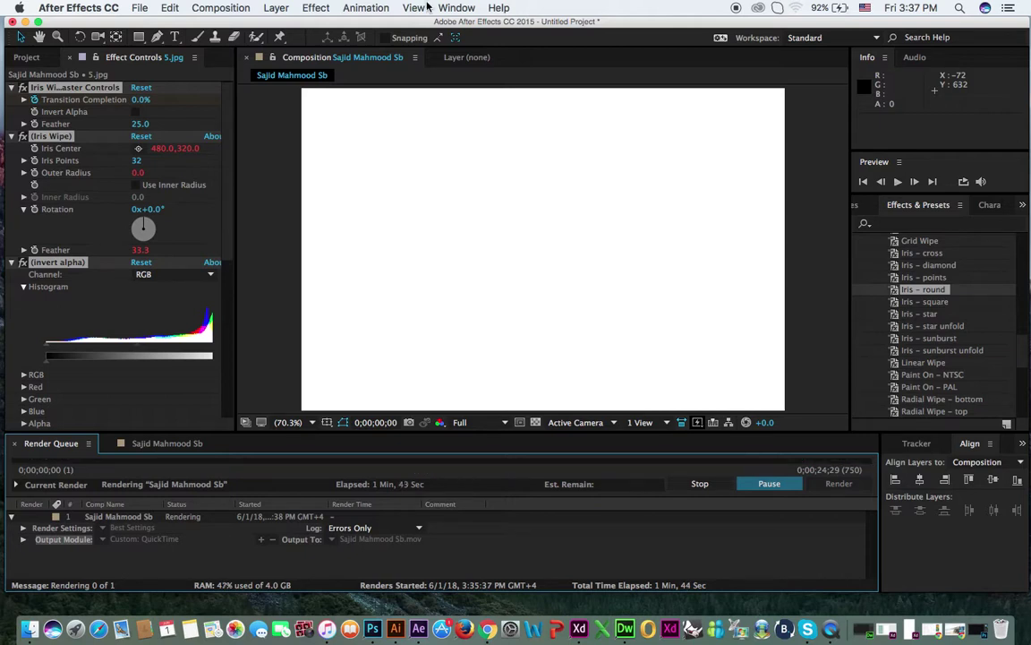
left_click(25, 21)
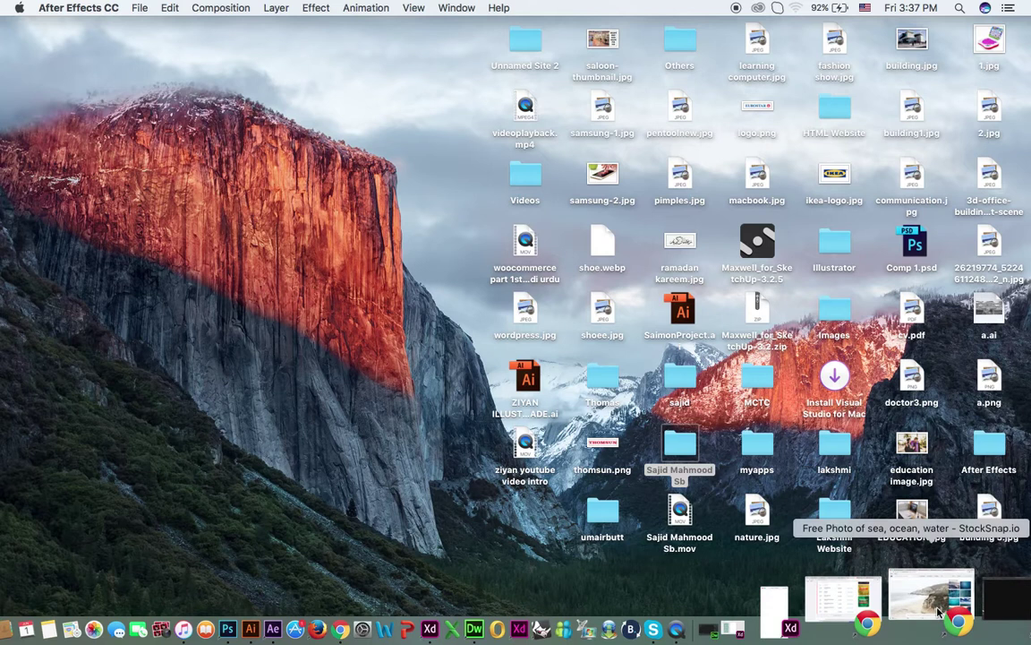
Step: Restore and re-minimize After Effects, then select the rendered .mov file on the desktop
left_click(978, 610)
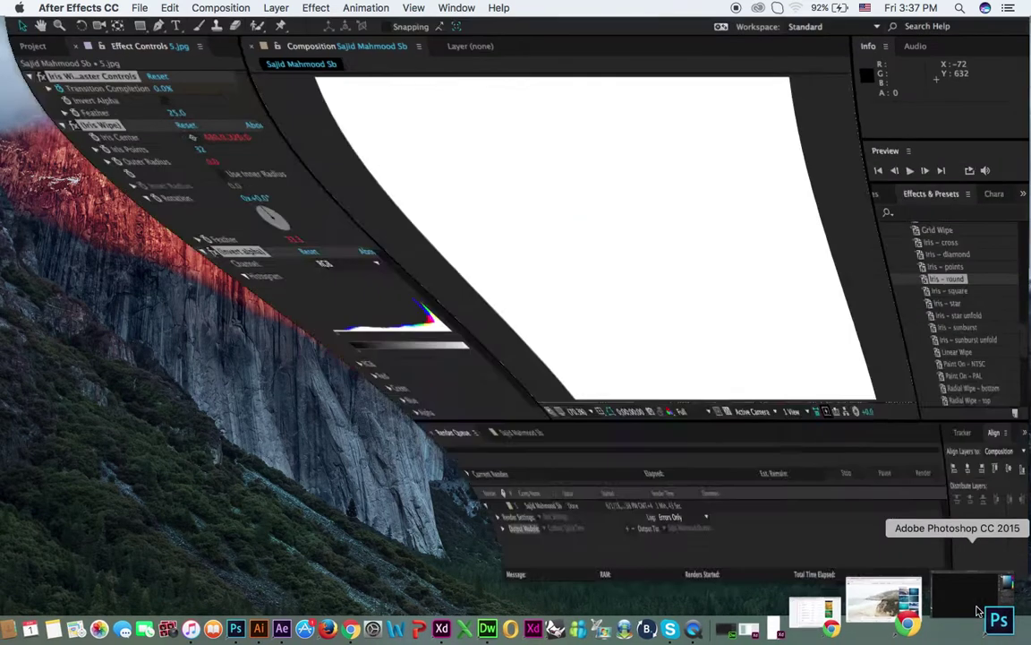
left_click(25, 22)
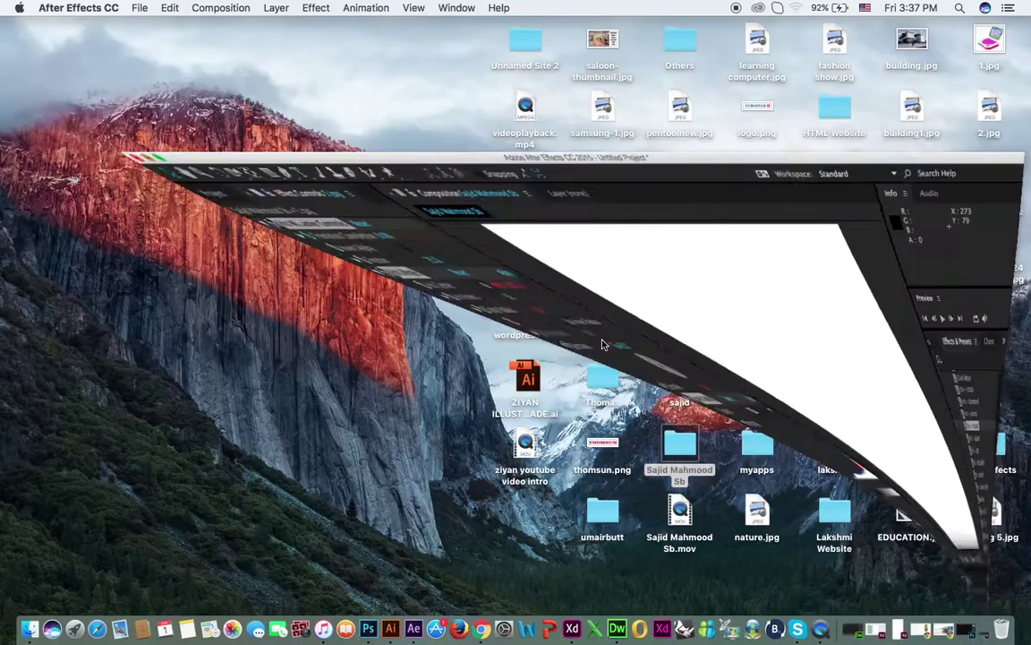
left_click(680, 515)
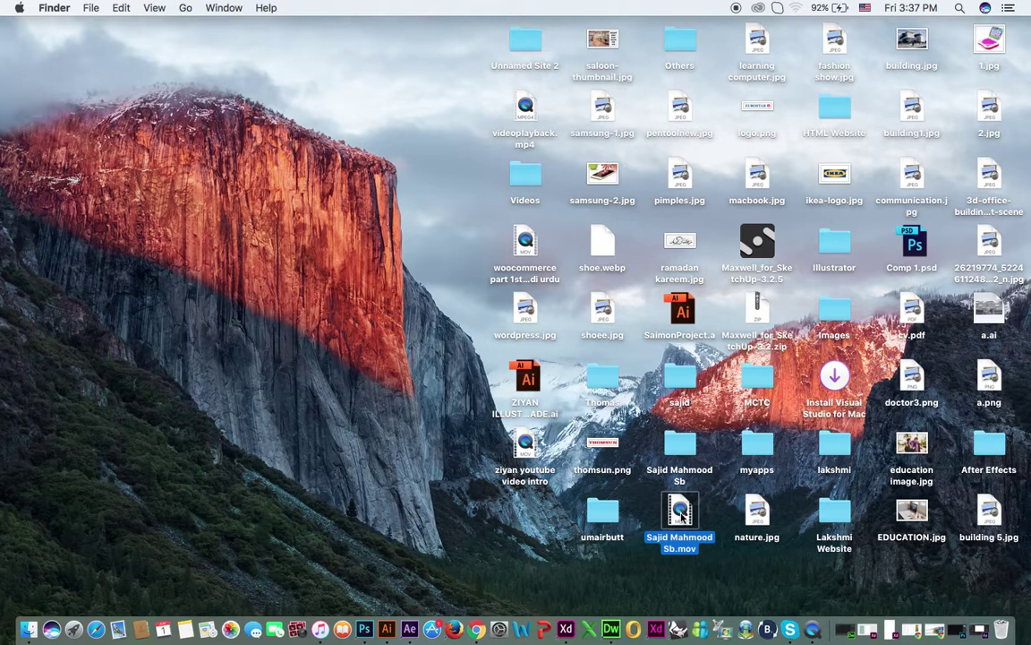
Step: Open the rendered .mov in QuickTime Player, play it through, and restart playback
double_click(680, 512)
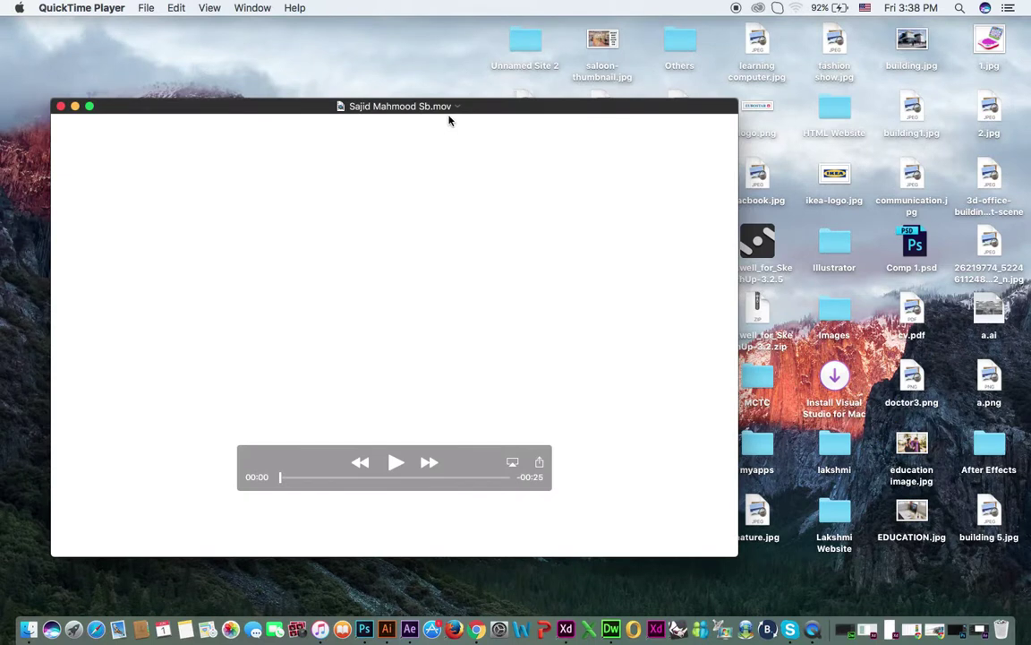
left_click(394, 462)
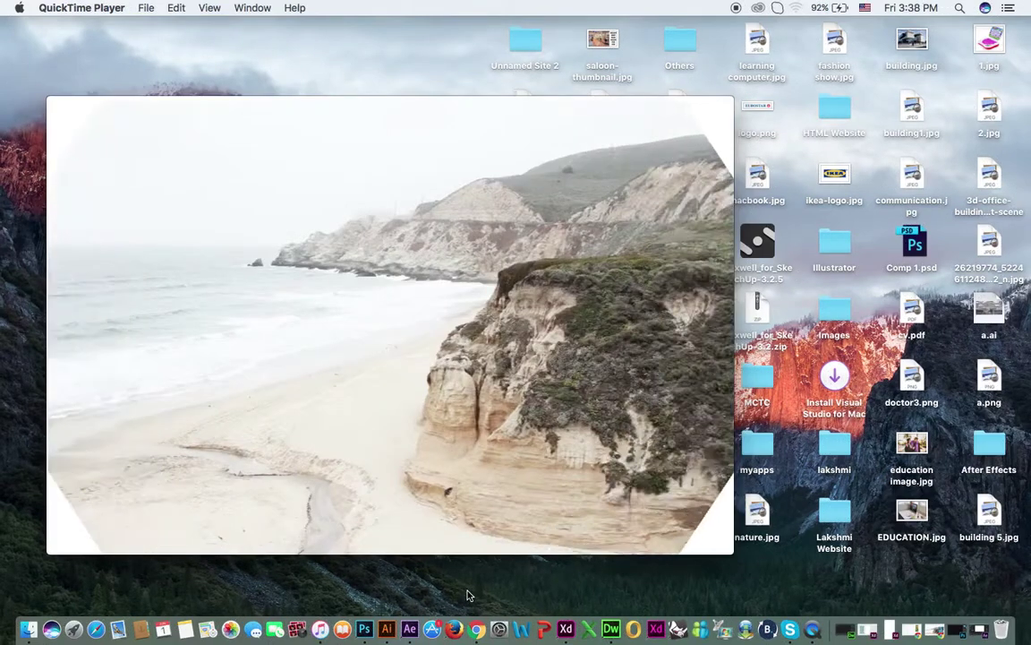
mouse_move(239, 387)
left_click(284, 482)
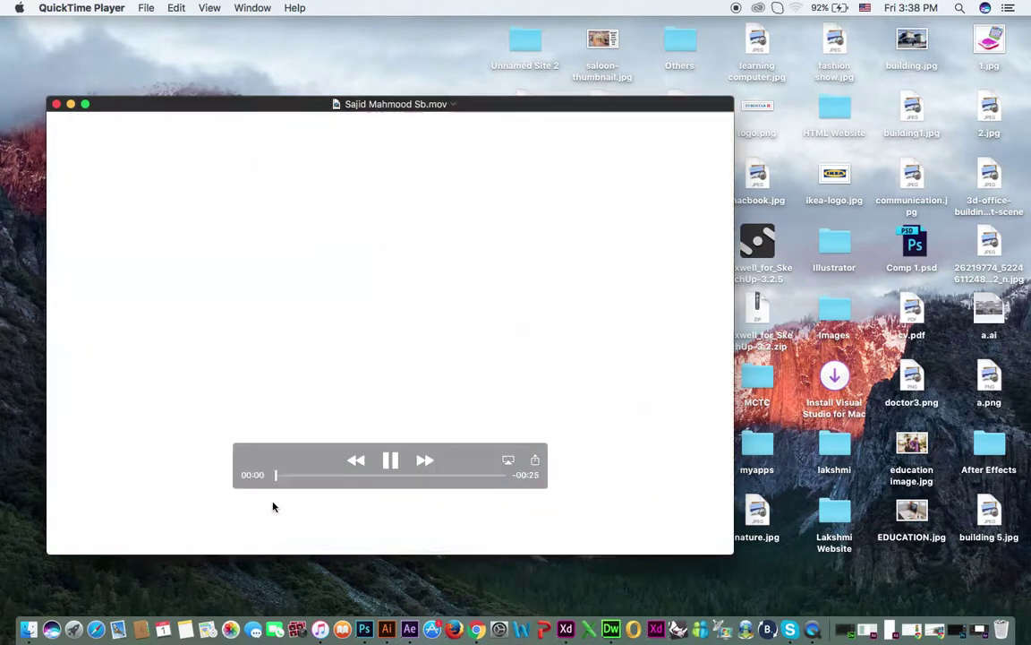